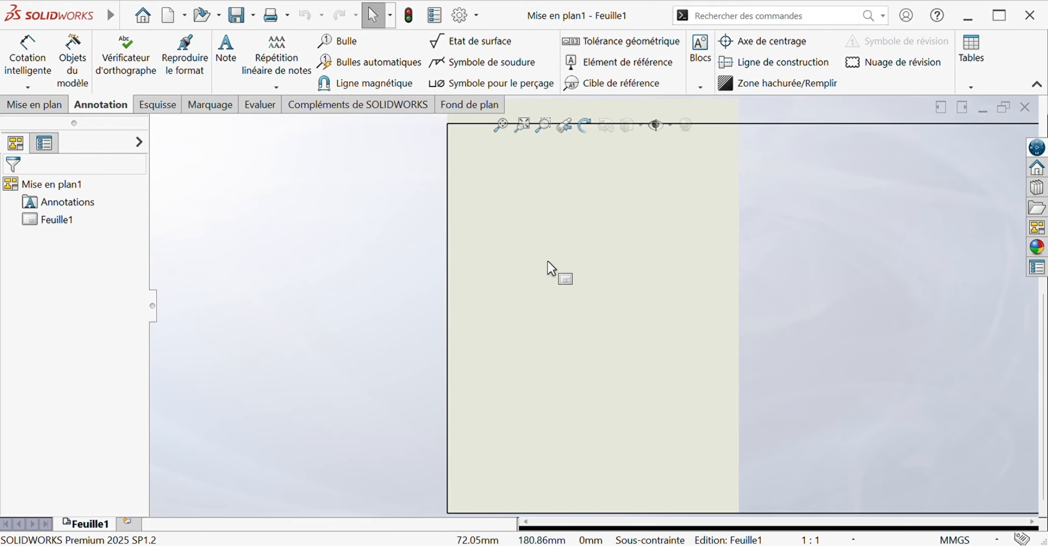
Switch from the sheet to editing its sheet format (fond de plan), ready for sketching.
{"action": "right_click", "coordinate": [548, 262]}
{"action": "left_click", "coordinate": [564, 298]}
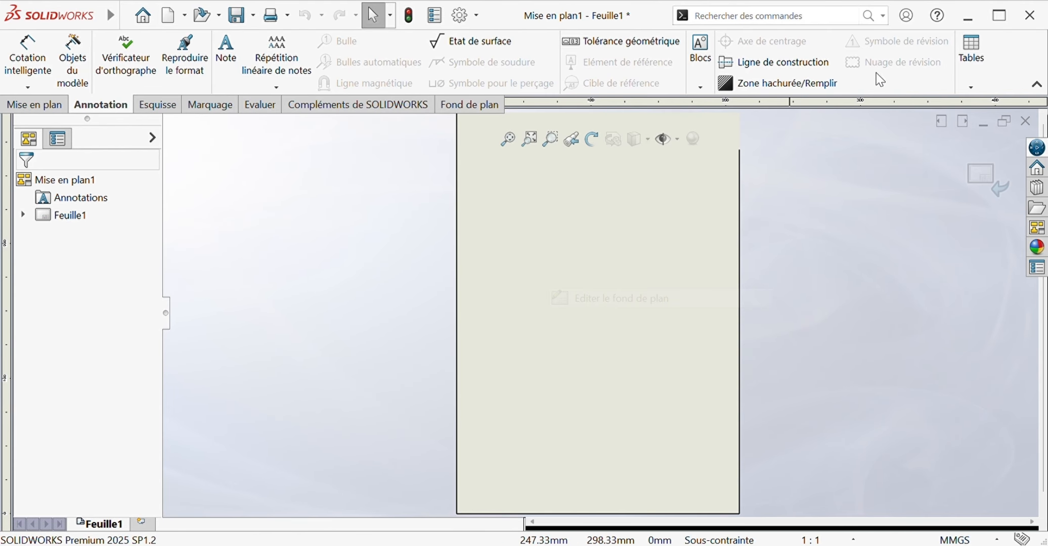
{"action": "left_click", "coordinate": [156, 104]}
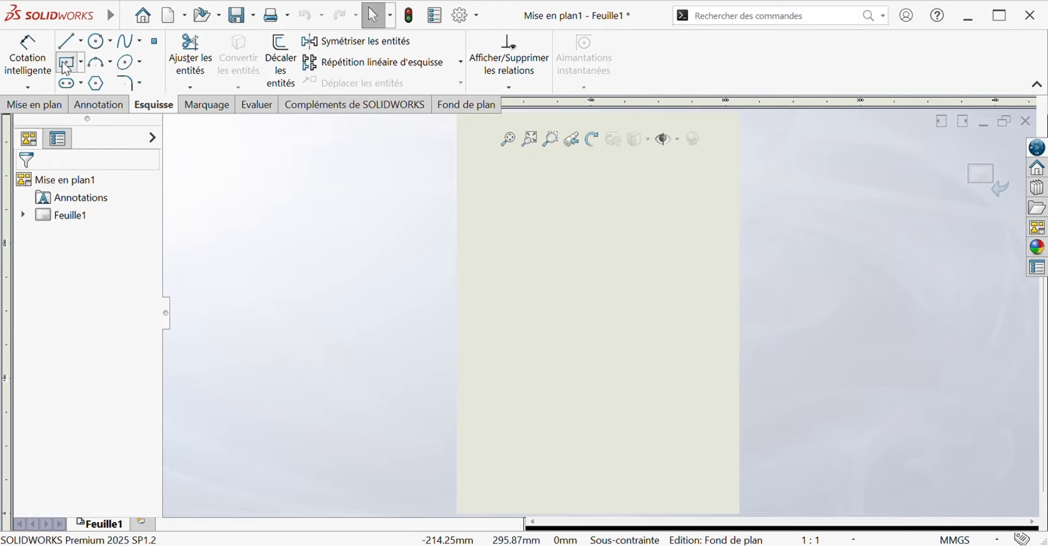
{"action": "left_click", "coordinate": [66, 62]}
{"action": "left_click", "coordinate": [495, 163]}
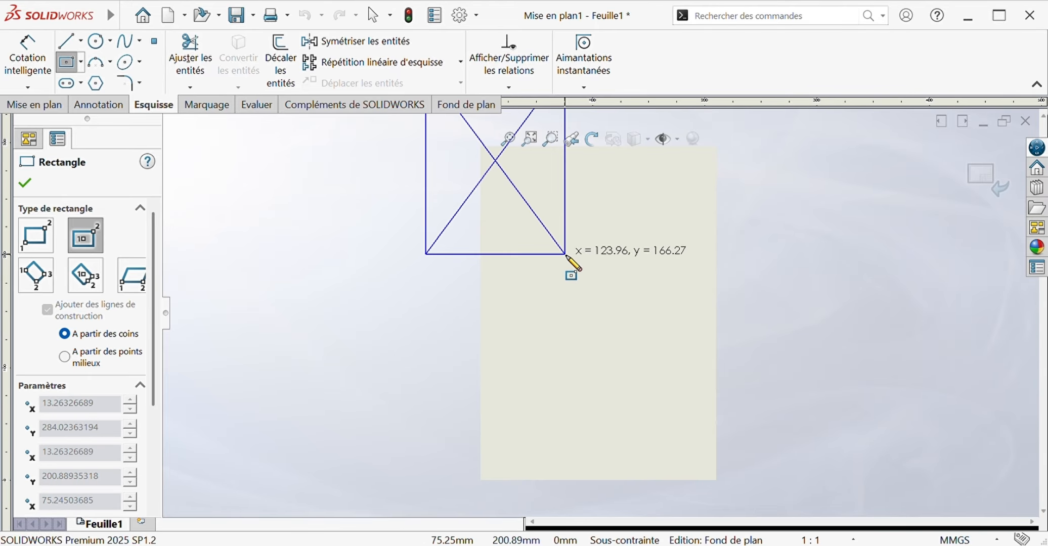
{"action": "key", "text": "Escape"}
{"action": "left_click", "coordinate": [66, 63]}
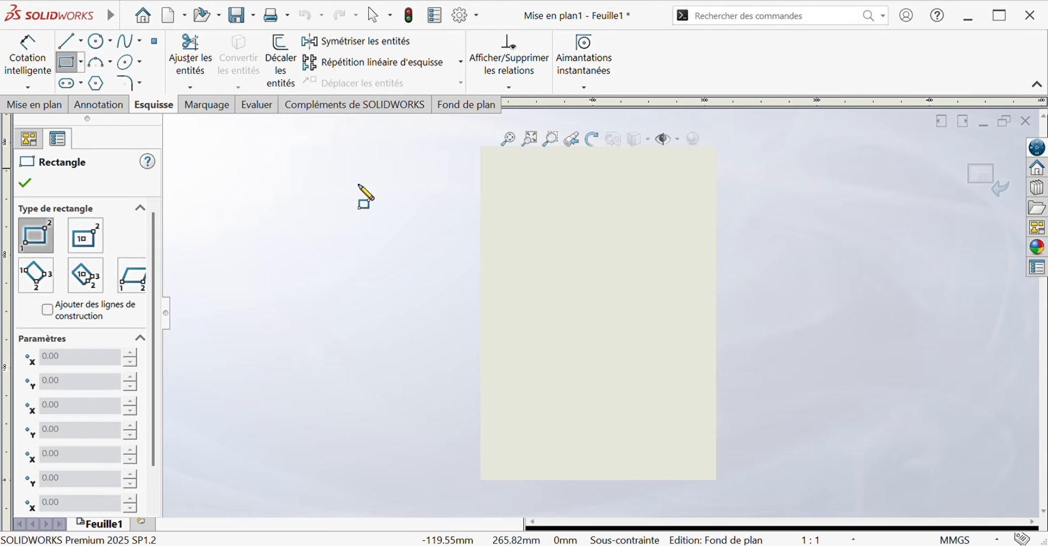
{"action": "key", "text": "Escape"}
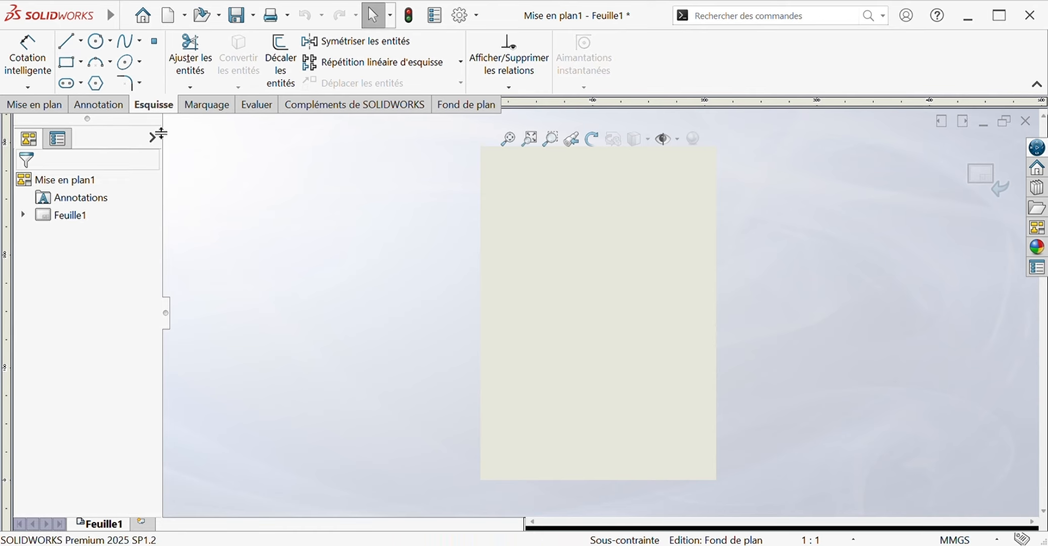
Sketch a corner rectangle of about 181 x 267 mm inside the sheet edges as the drawing frame.
{"action": "left_click", "coordinate": [66, 63]}
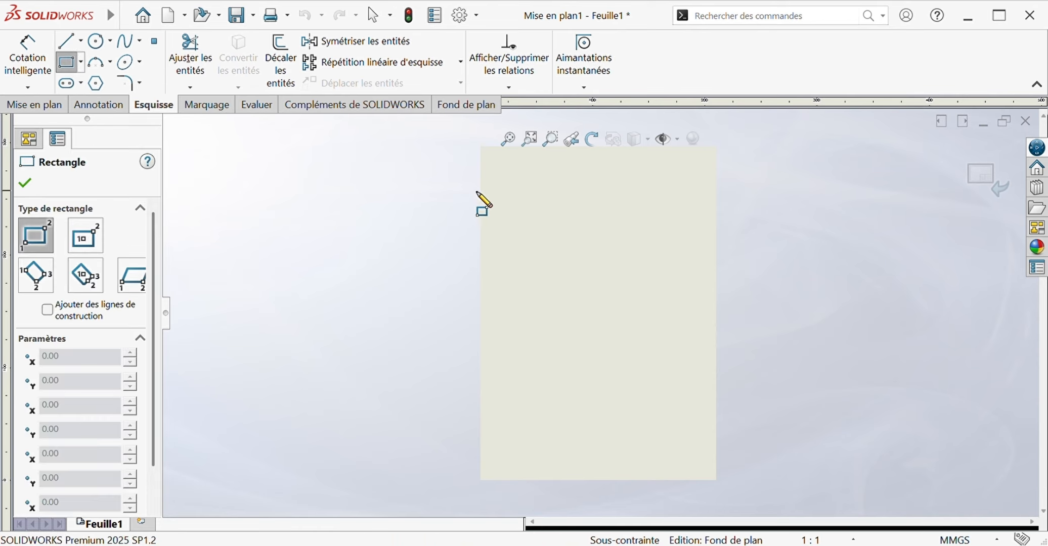
{"action": "left_click", "coordinate": [495, 163]}
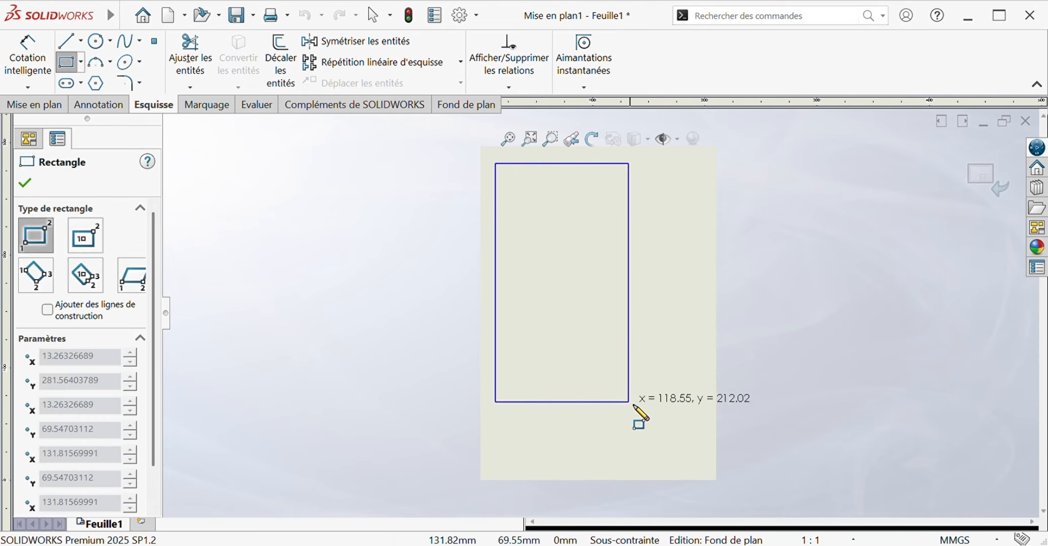
{"action": "left_click", "coordinate": [699, 464]}
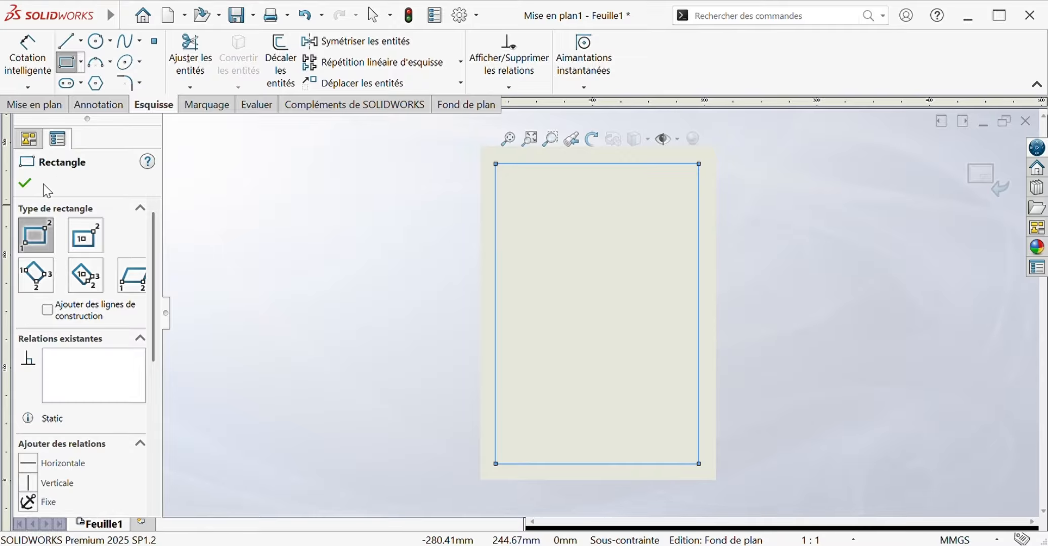
{"action": "left_click", "coordinate": [25, 183]}
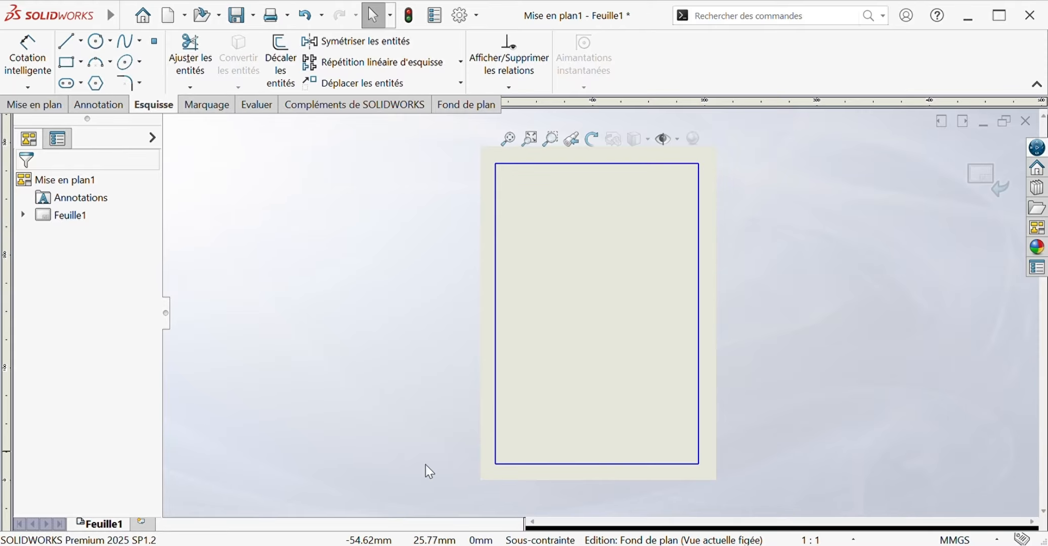
Position the frame's lower-left corner at X 10 and Y 10.
{"action": "left_click", "coordinate": [495, 464]}
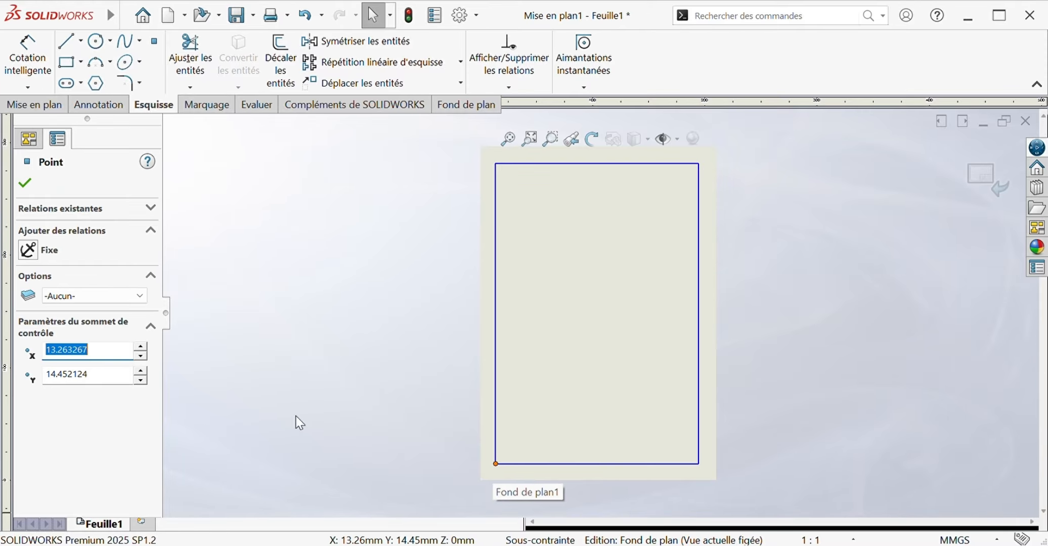
{"action": "type", "text": "10"}
{"action": "left_click", "coordinate": [117, 382]}
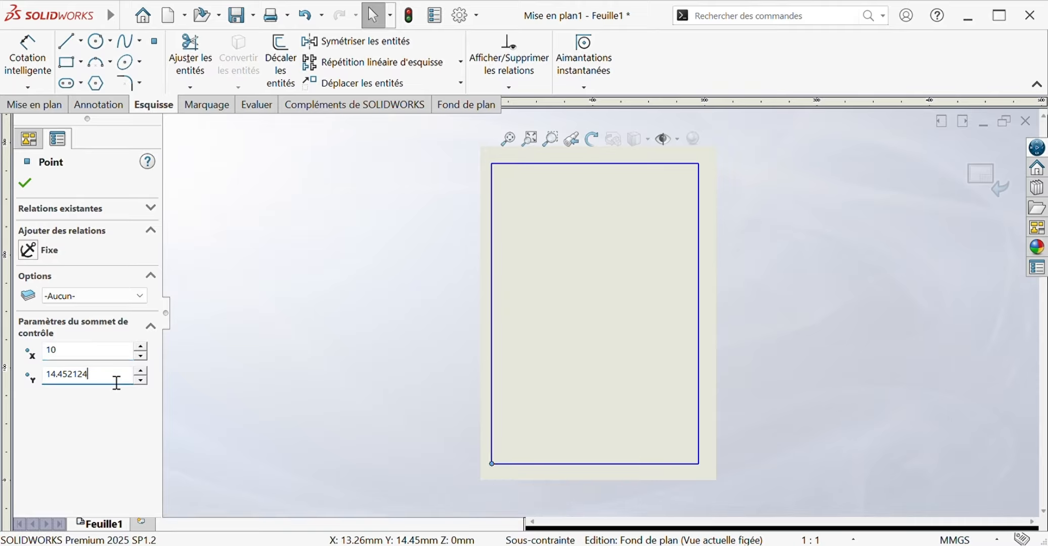
{"action": "double_click", "coordinate": [120, 382]}
{"action": "type", "text": "10"}
{"action": "left_click", "coordinate": [24, 183]}
Set the frame's lower-right corner to X 200 and its upper-left corner to Y 287.
{"action": "left_click", "coordinate": [699, 469]}
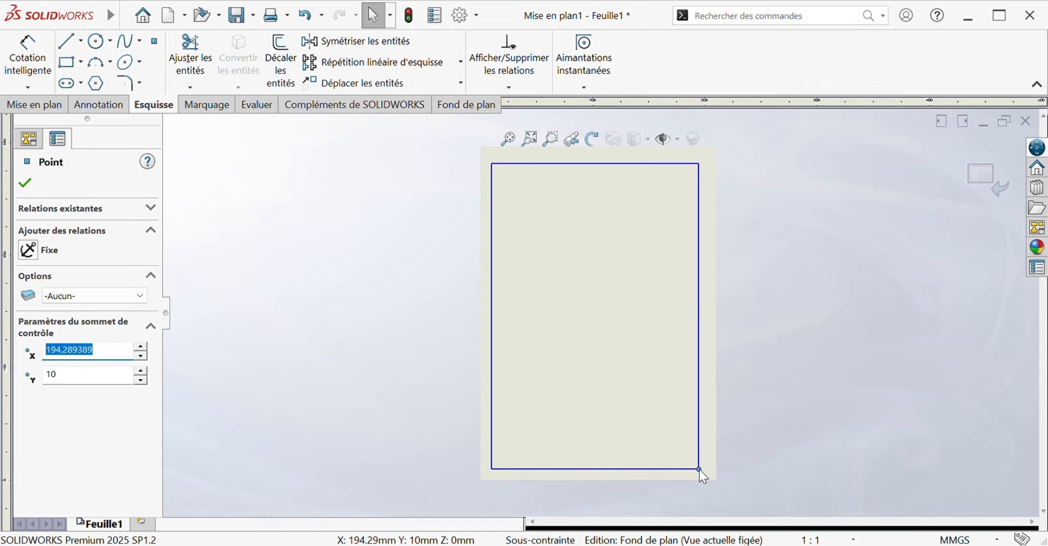
{"action": "type", "text": "200"}
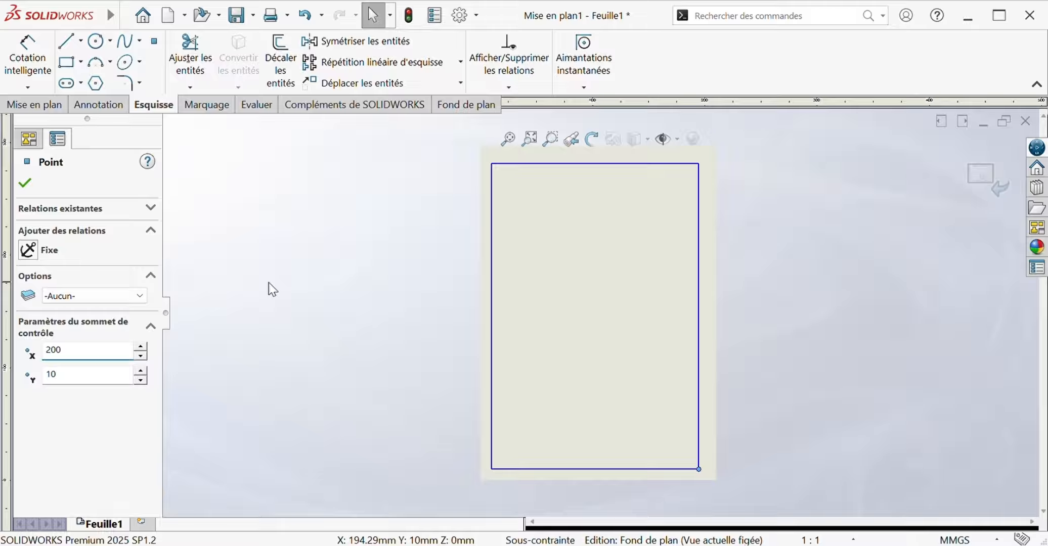
{"action": "key", "text": "Return"}
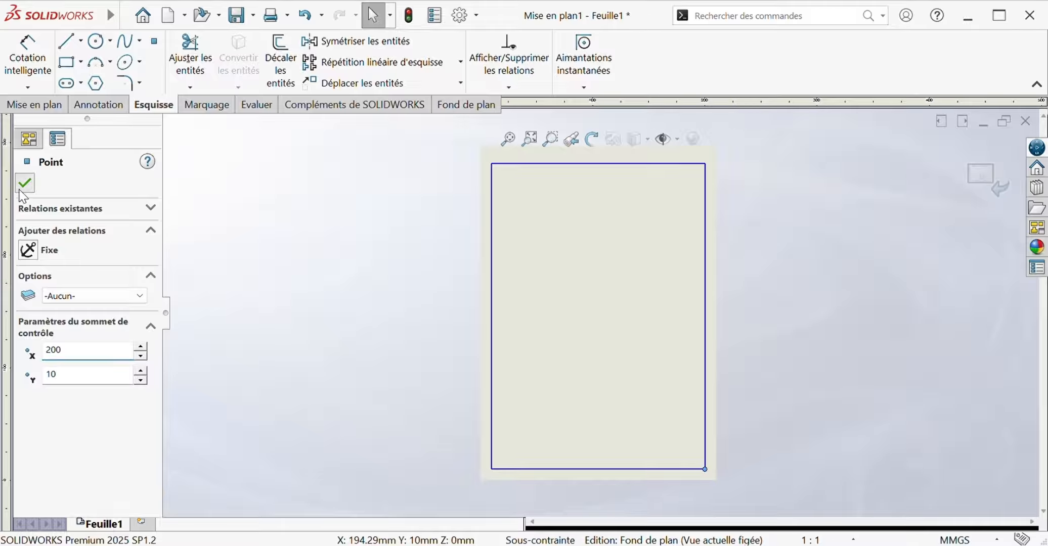
{"action": "left_click", "coordinate": [492, 164]}
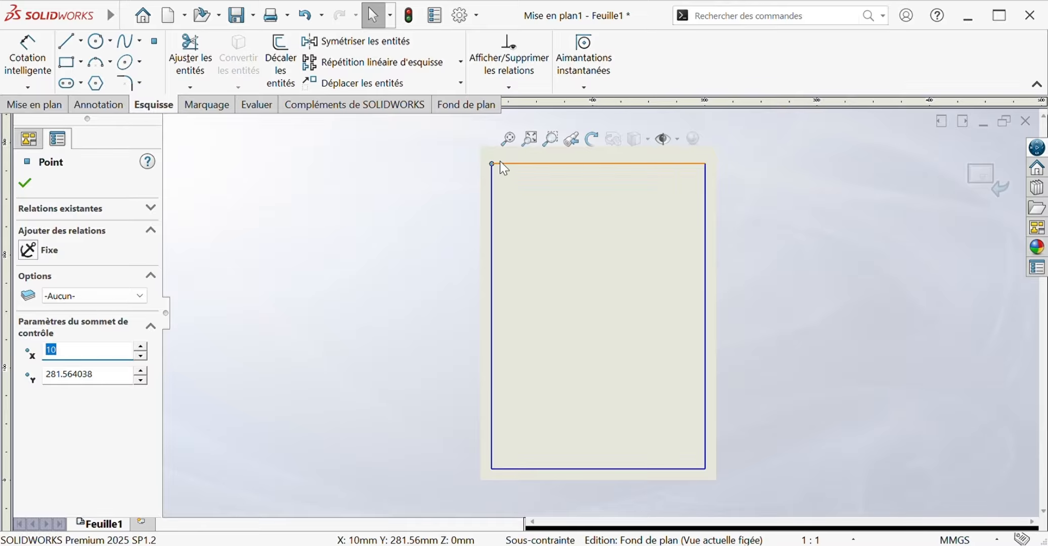
{"action": "left_click", "coordinate": [105, 378]}
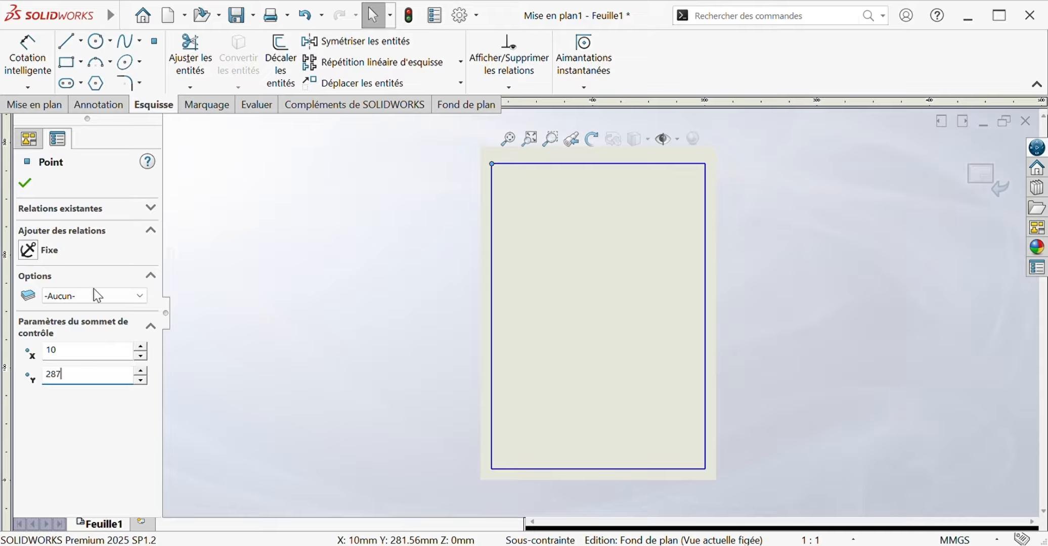
{"action": "key", "text": "Return"}
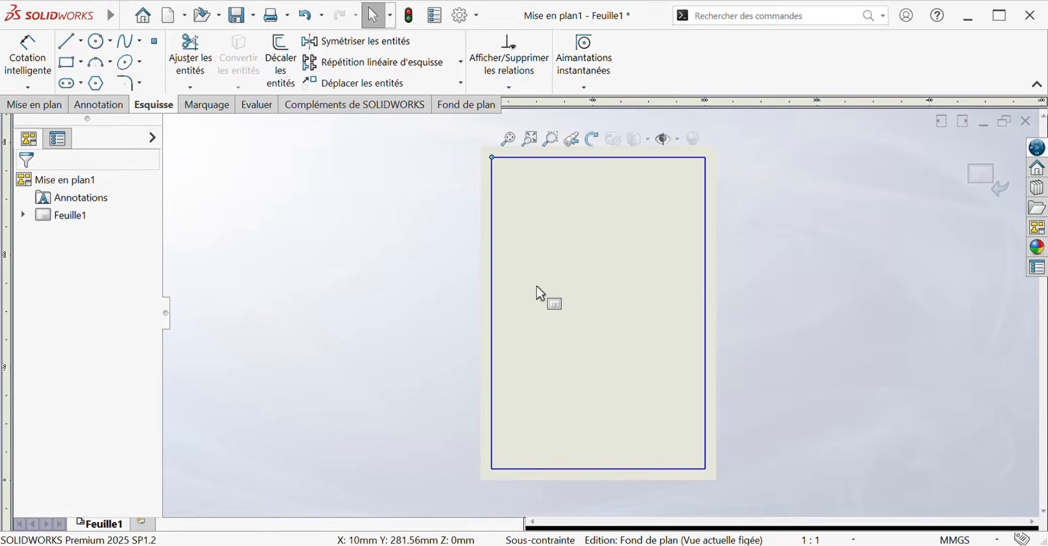
Add a Fixed relation to the frame's upper-left corner and another to its lower-right corner.
{"action": "left_click", "coordinate": [492, 158]}
{"action": "left_click", "coordinate": [22, 256]}
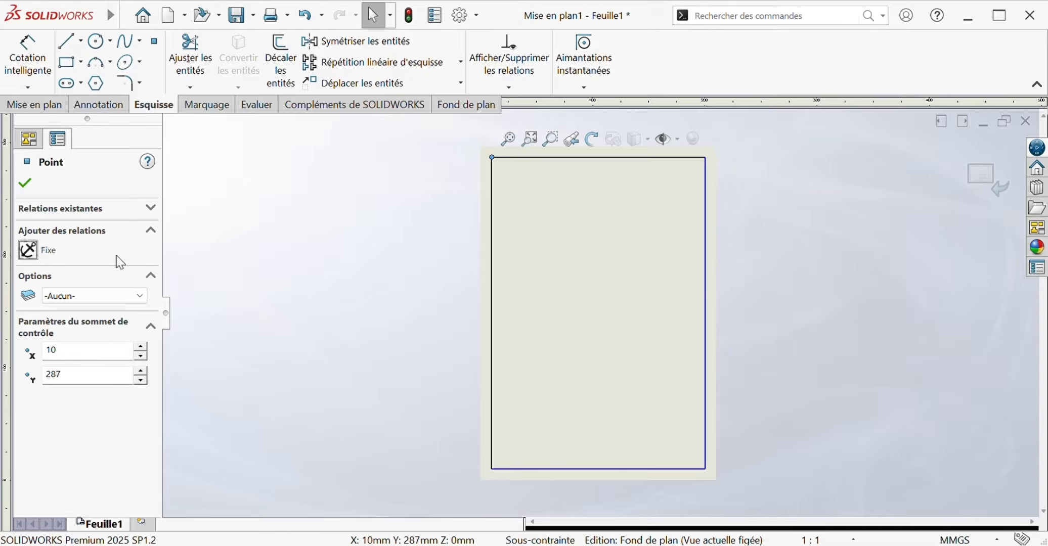
{"action": "left_click", "coordinate": [302, 251]}
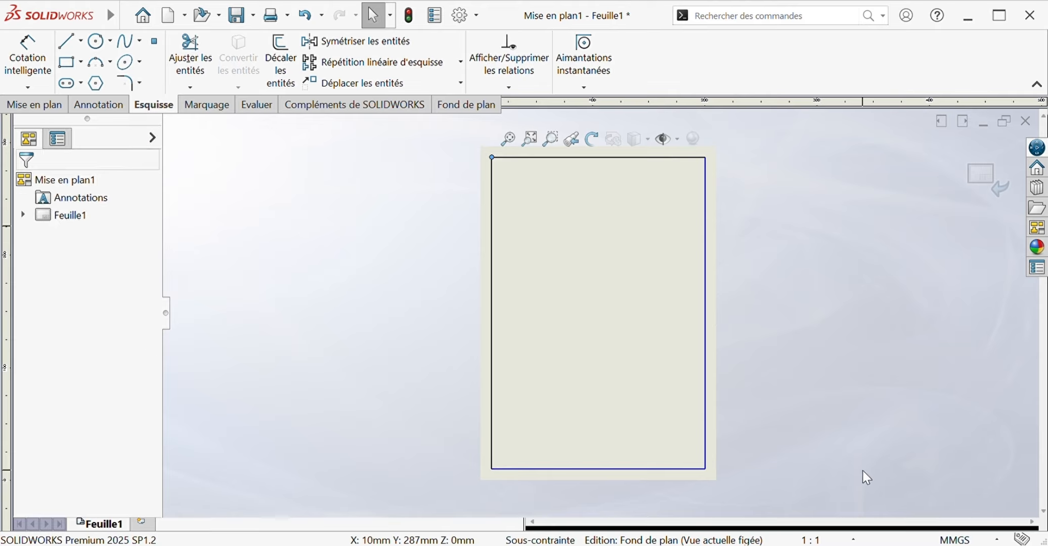
{"action": "left_click", "coordinate": [705, 469]}
{"action": "left_click", "coordinate": [25, 183]}
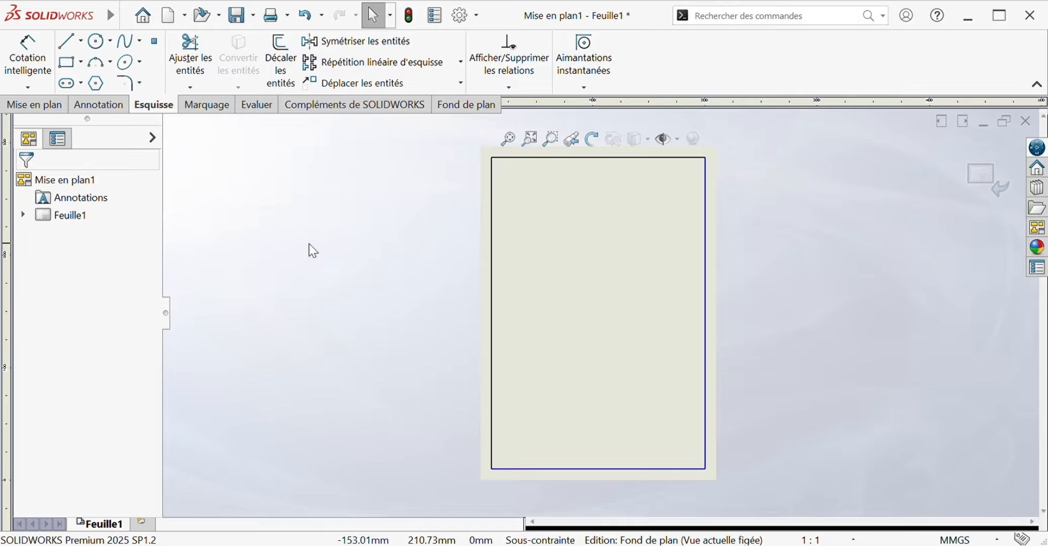
{"action": "left_click", "coordinate": [705, 469]}
{"action": "left_click", "coordinate": [28, 250]}
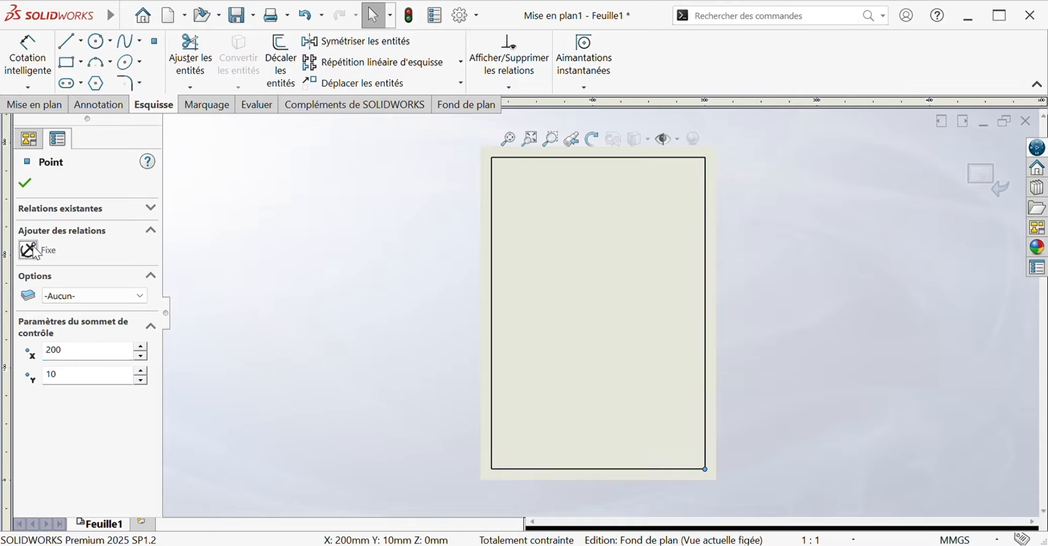
{"action": "left_click", "coordinate": [25, 183]}
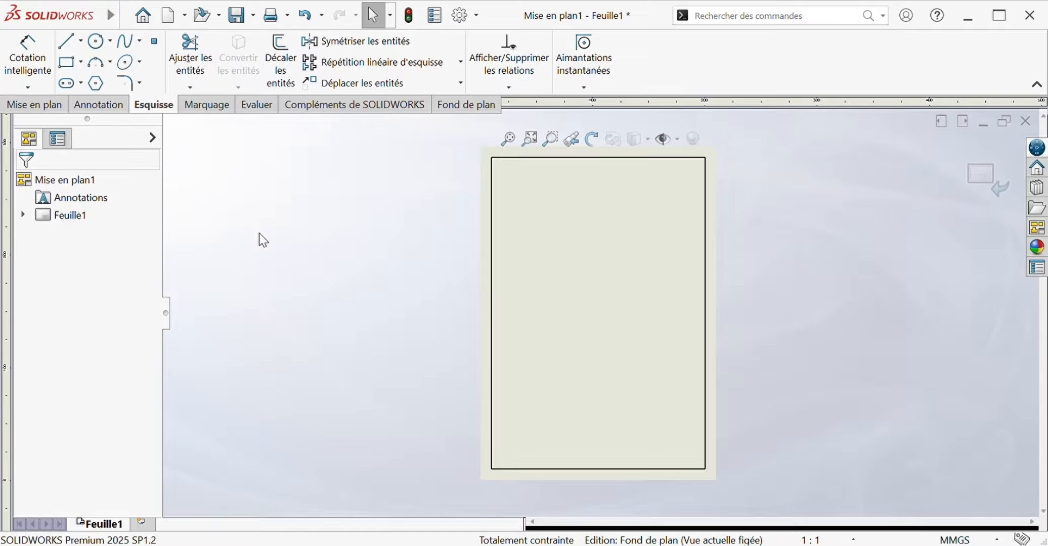
Draw two horizontal lines across the frame's full width, one about 57 mm above its lower edge and one slightly below that.
{"action": "left_click", "coordinate": [67, 41]}
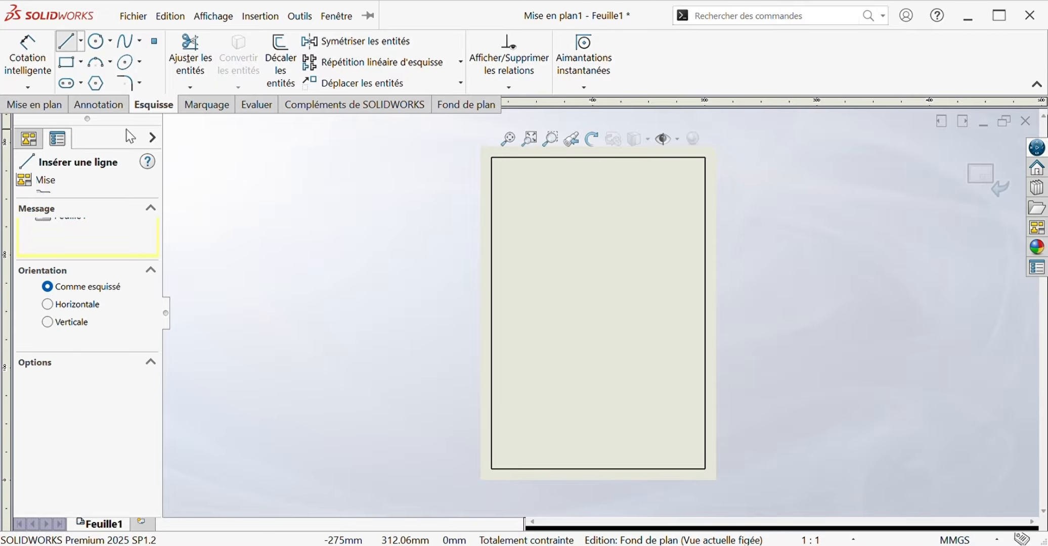
{"action": "left_click", "coordinate": [492, 405]}
{"action": "left_click", "coordinate": [706, 404]}
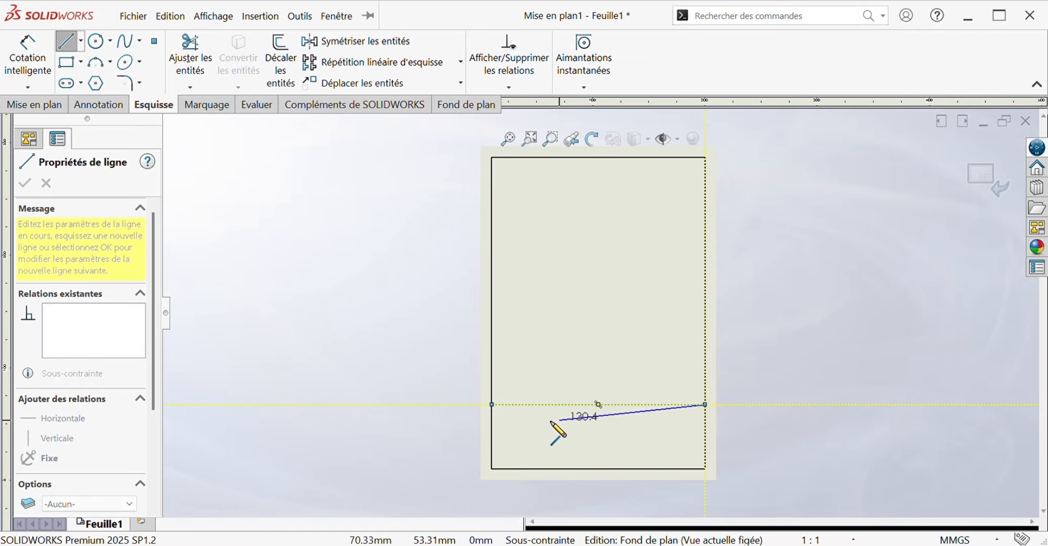
{"action": "key", "text": "Escape"}
{"action": "key", "text": "l"}
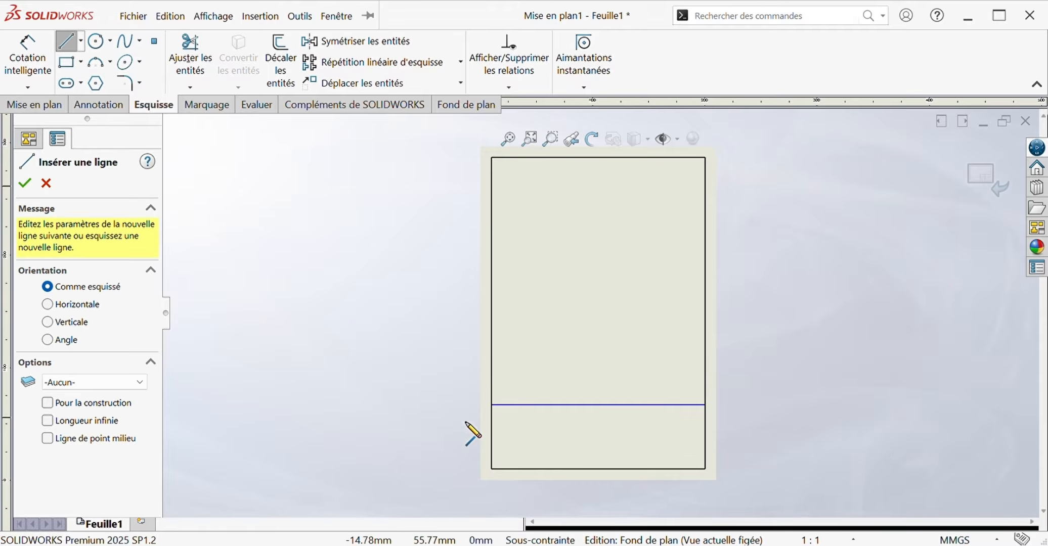
{"action": "left_click", "coordinate": [492, 421]}
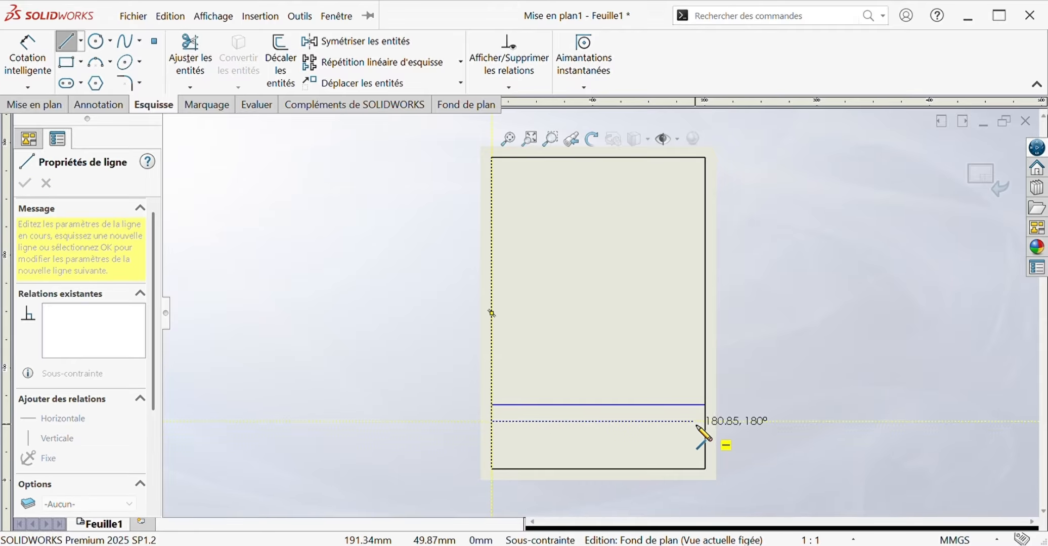
{"action": "left_click", "coordinate": [706, 421]}
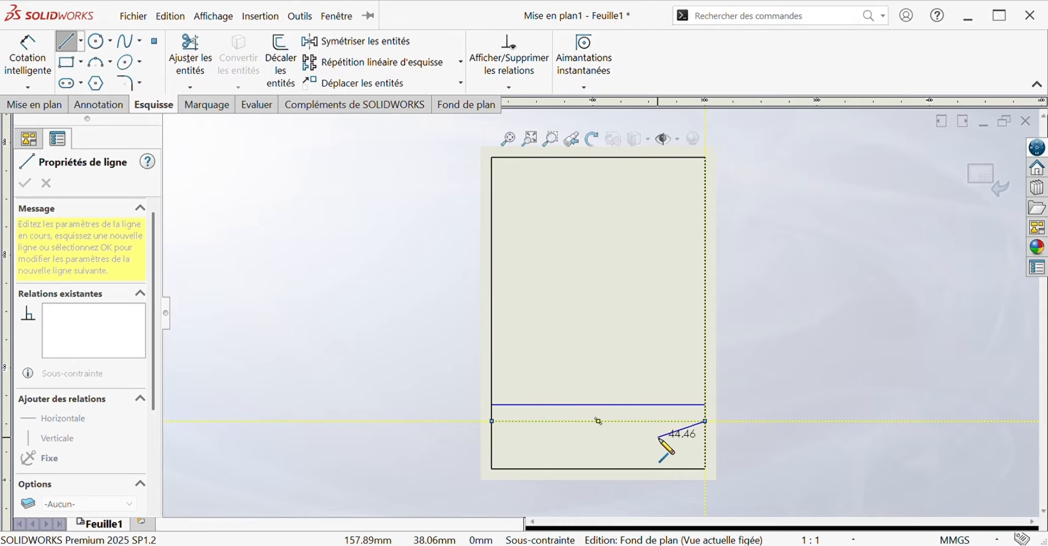
{"action": "key", "text": "Escape"}
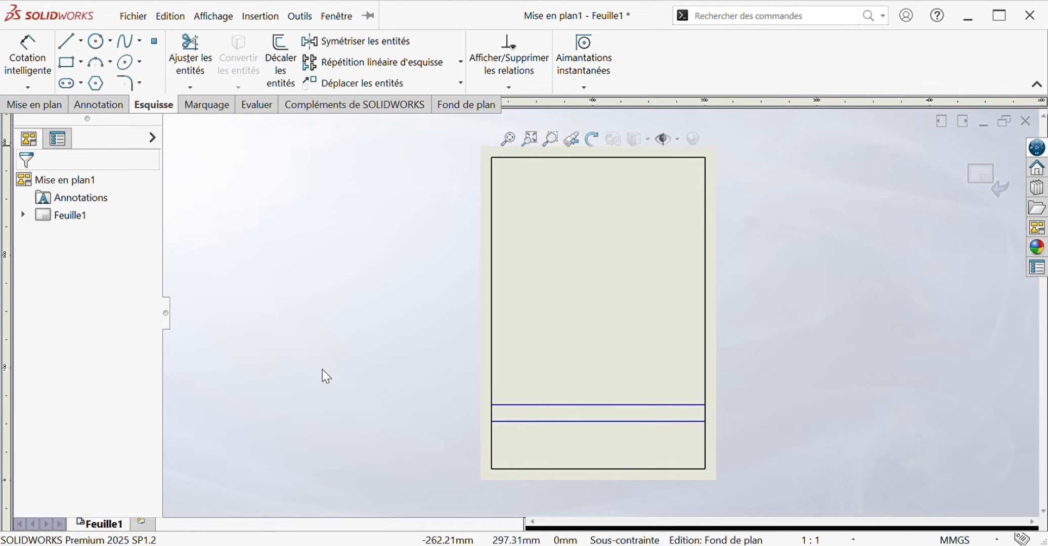
Draw two vertical lines from the upper horizontal line to the frame's lower edge, about a quarter and 70% across the width.
{"action": "left_click", "coordinate": [69, 41]}
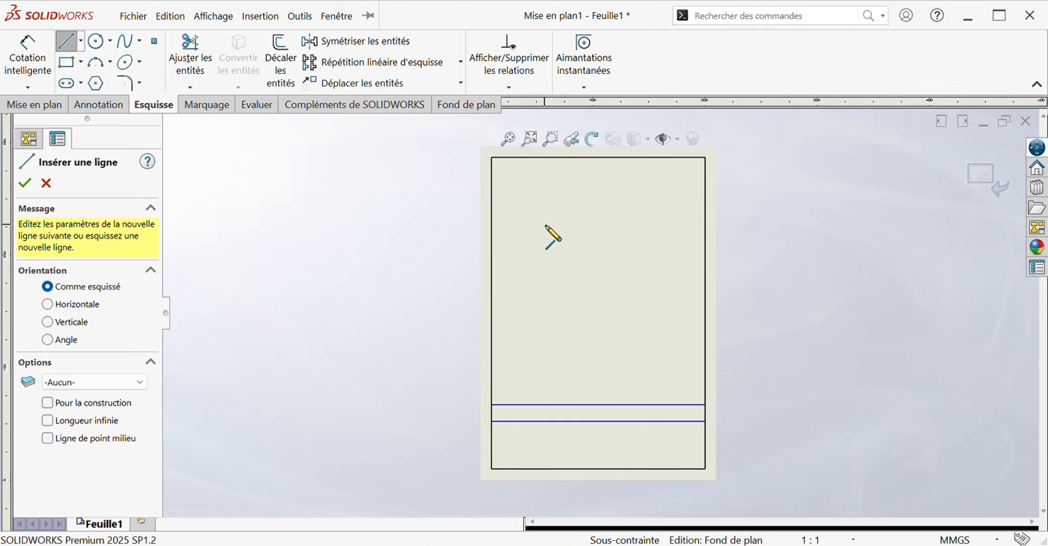
{"action": "left_click", "coordinate": [544, 405]}
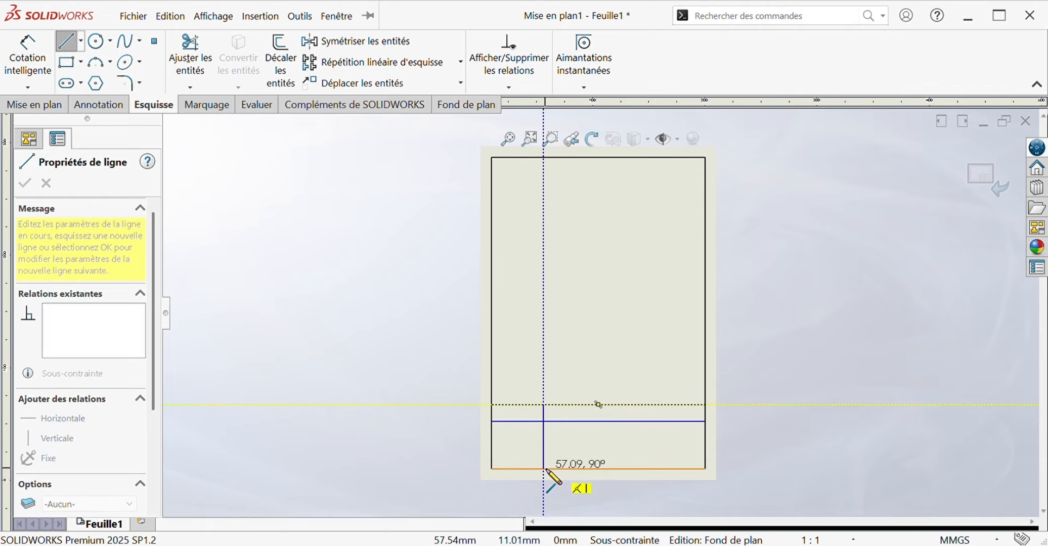
{"action": "left_click", "coordinate": [544, 470]}
{"action": "key", "text": "Escape"}
{"action": "key", "text": "Return"}
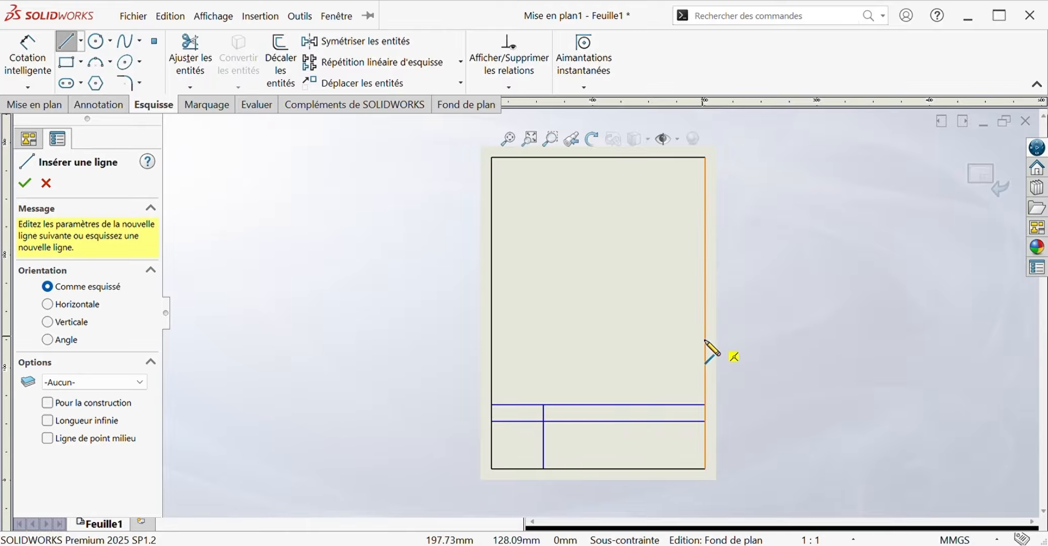
{"action": "left_click", "coordinate": [676, 422]}
{"action": "left_click", "coordinate": [644, 469]}
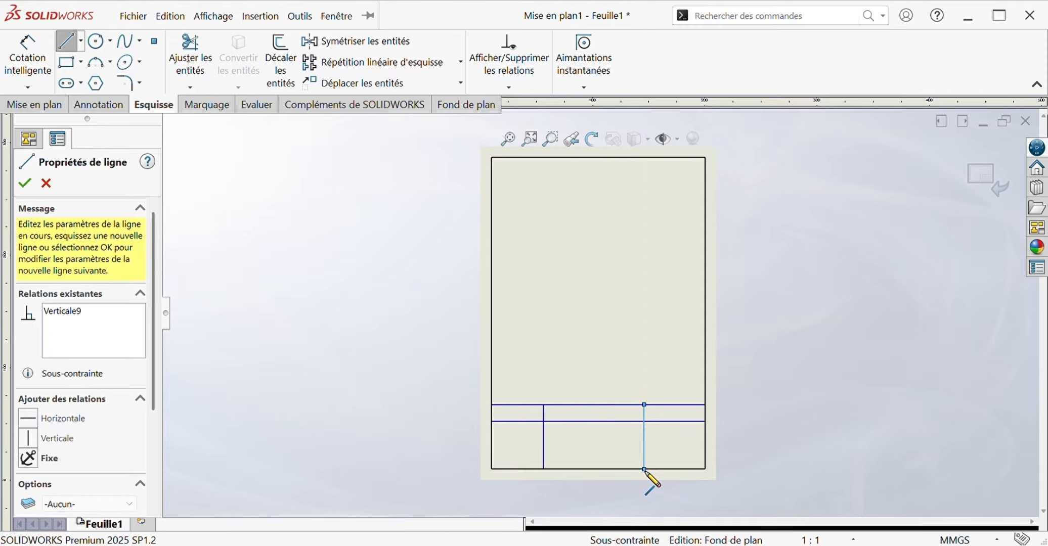
{"action": "key", "text": "Escape"}
Draw a horizontal line dividing the title block's lower-left cell, from the frame's left edge to the first vertical line.
{"action": "key", "text": "Return"}
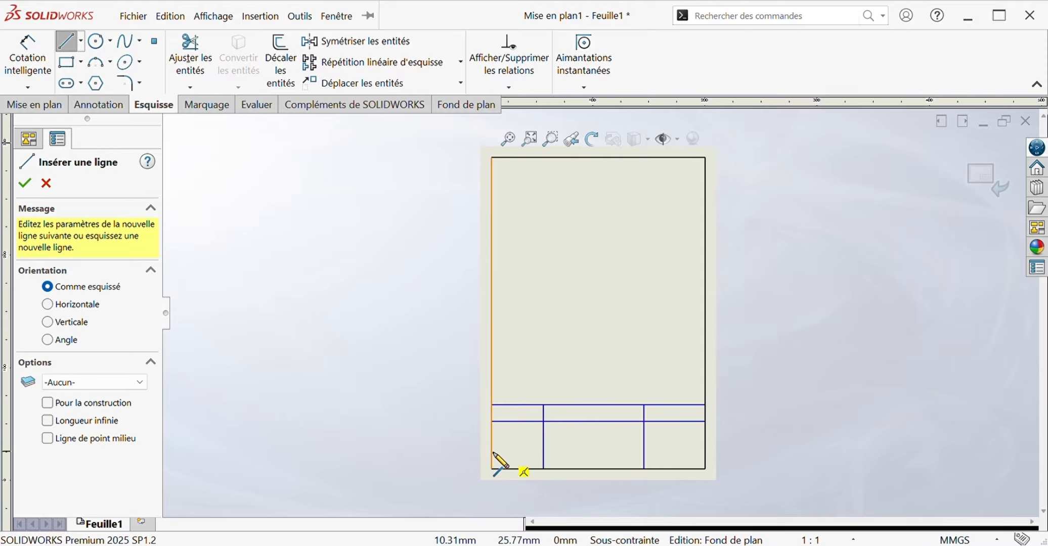
{"action": "left_click", "coordinate": [540, 470]}
{"action": "left_click", "coordinate": [544, 450]}
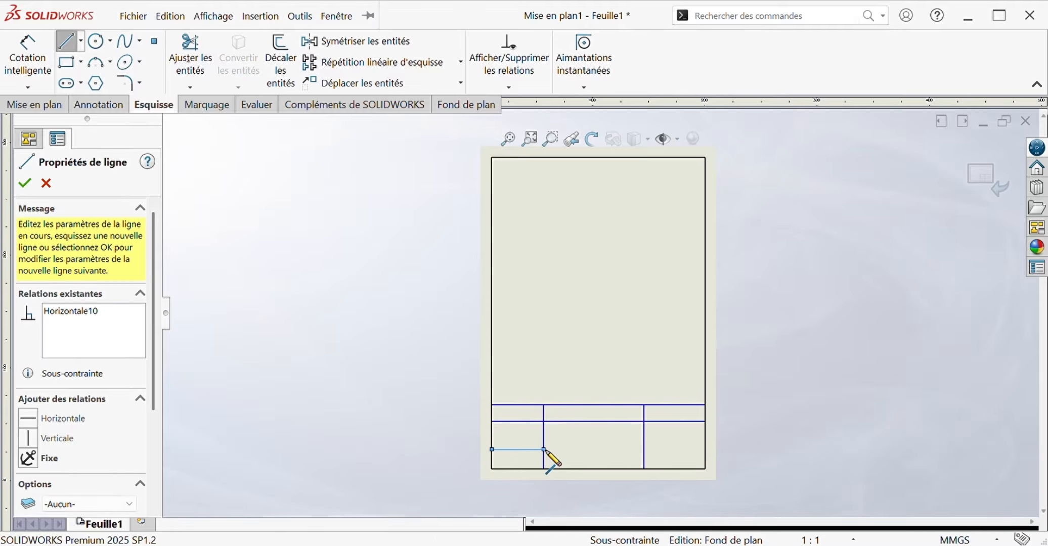
{"action": "key", "text": "Escape"}
Draw a horizontal line dividing the title block's lower-right cell, level with the divider in the lower-left cell.
{"action": "left_click", "coordinate": [68, 40]}
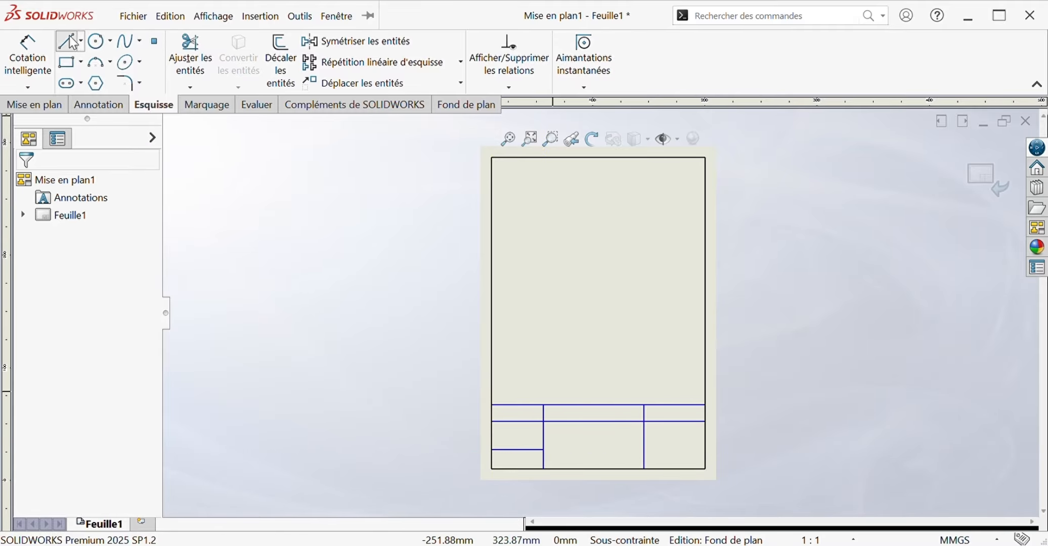
{"action": "left_click", "coordinate": [644, 469]}
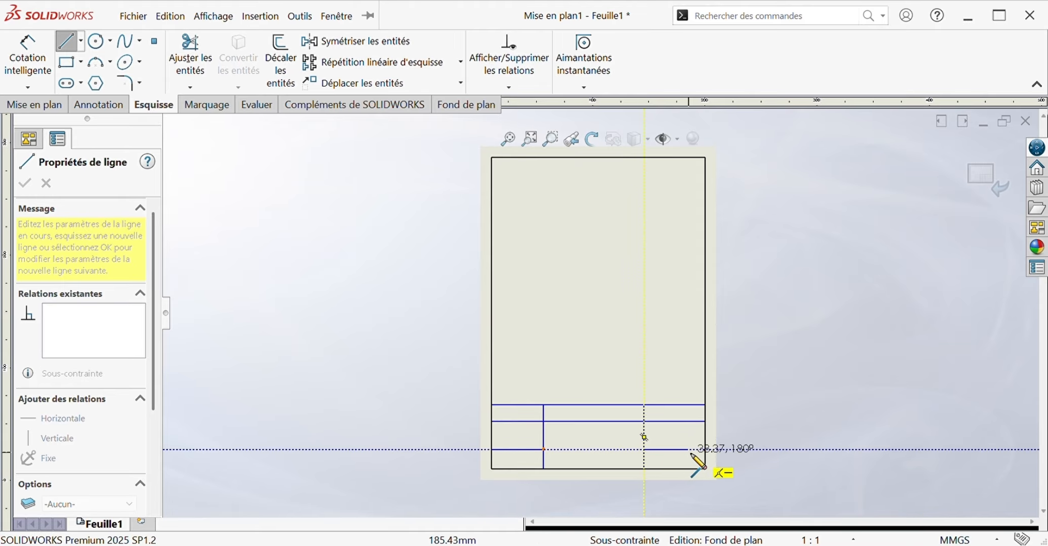
{"action": "key", "text": "Escape"}
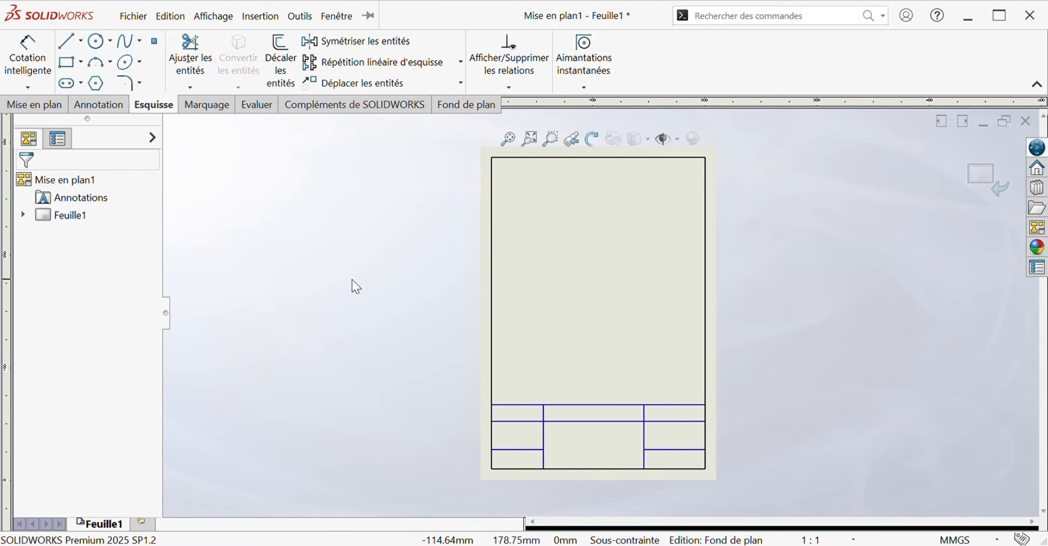
Dimension the lower-left divider line at 10 mm above the frame's lower edge.
{"action": "left_click", "coordinate": [44, 66]}
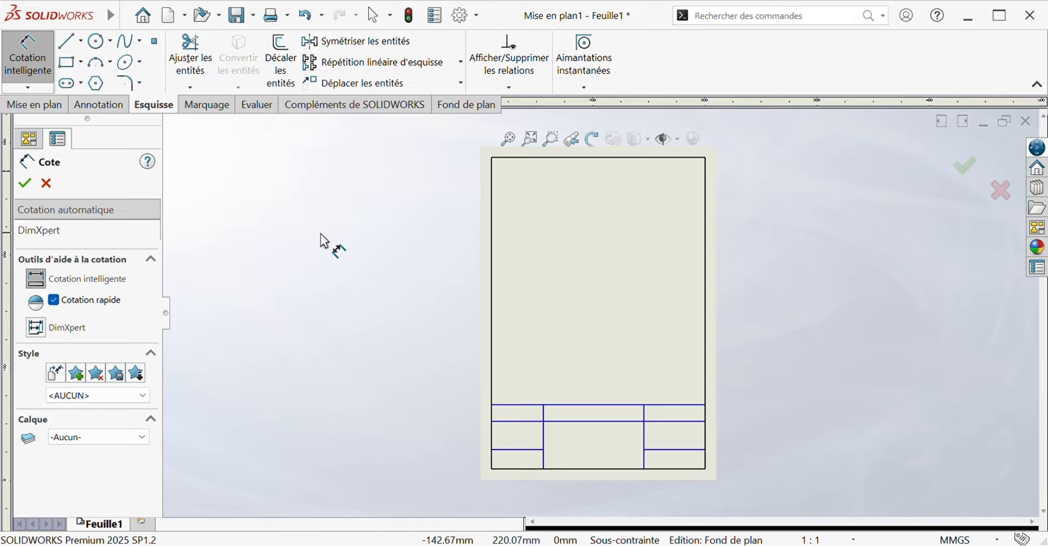
{"action": "left_click", "coordinate": [531, 469]}
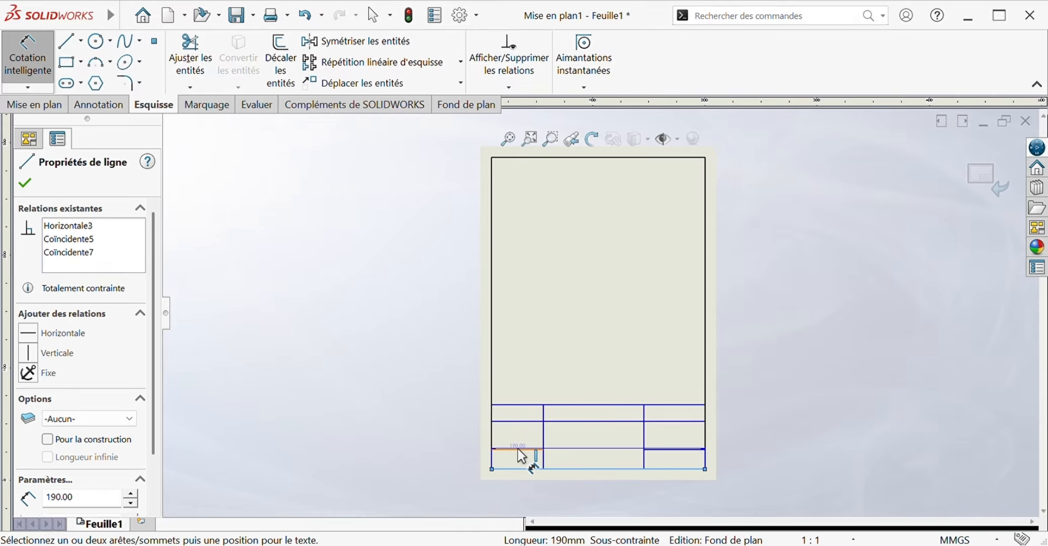
{"action": "left_click", "coordinate": [519, 449]}
{"action": "left_click", "coordinate": [442, 443]}
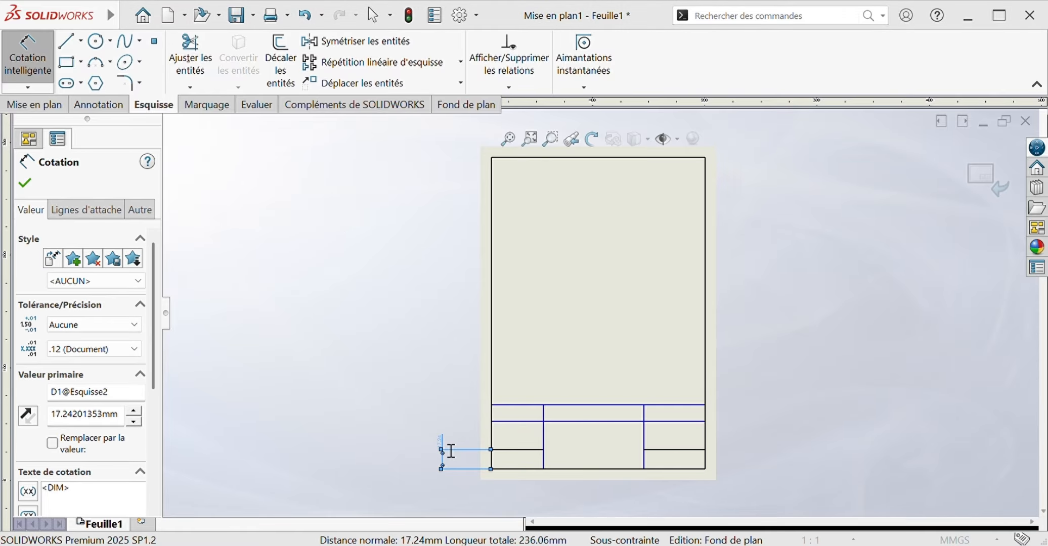
{"action": "type", "text": "10"}
{"action": "key", "text": "Return"}
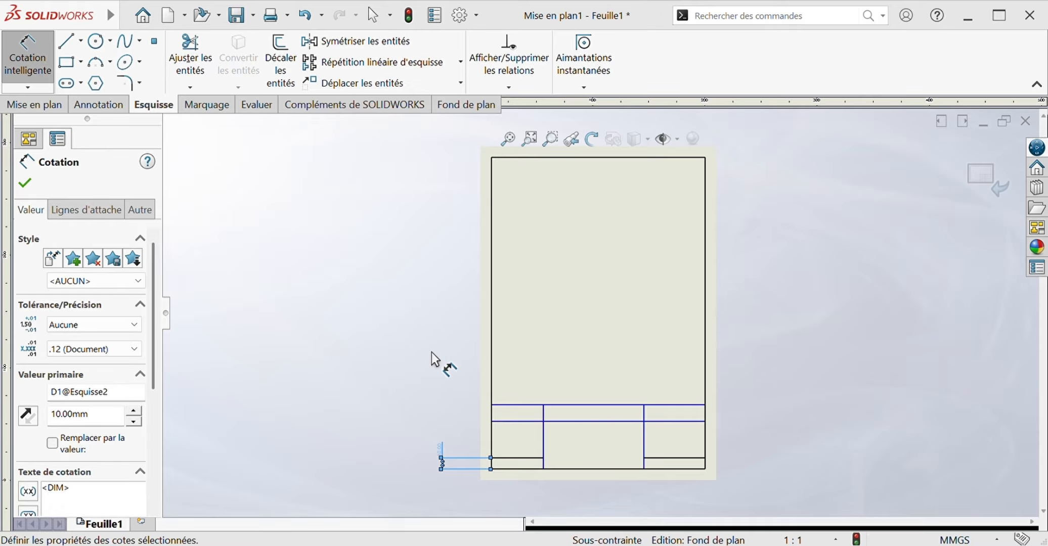
Dimension the distance between the lower-left divider and the full-width line above it as 10 mm.
{"action": "left_click", "coordinate": [510, 458]}
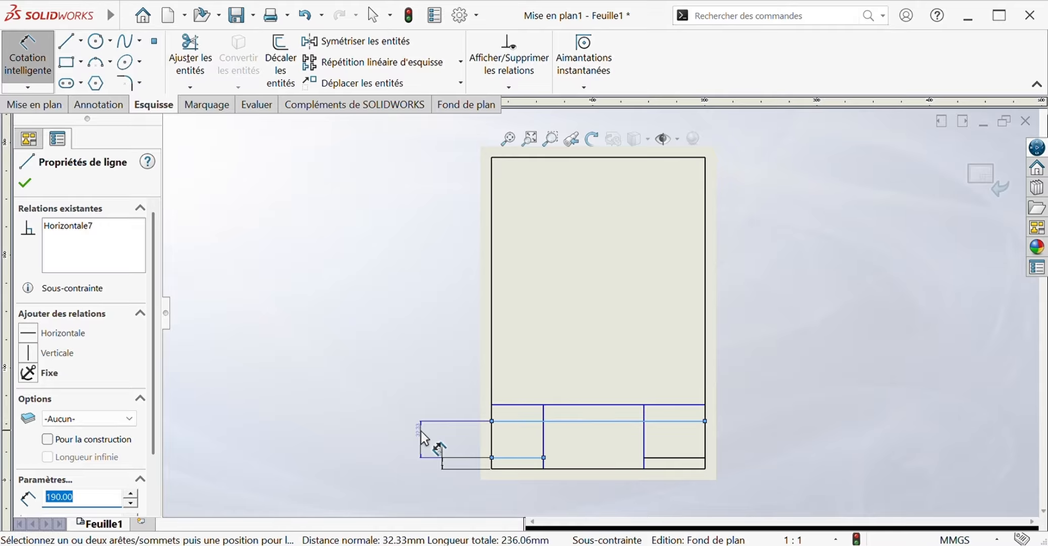
{"action": "left_click", "coordinate": [429, 440]}
{"action": "type", "text": "10"}
{"action": "key", "text": "Return"}
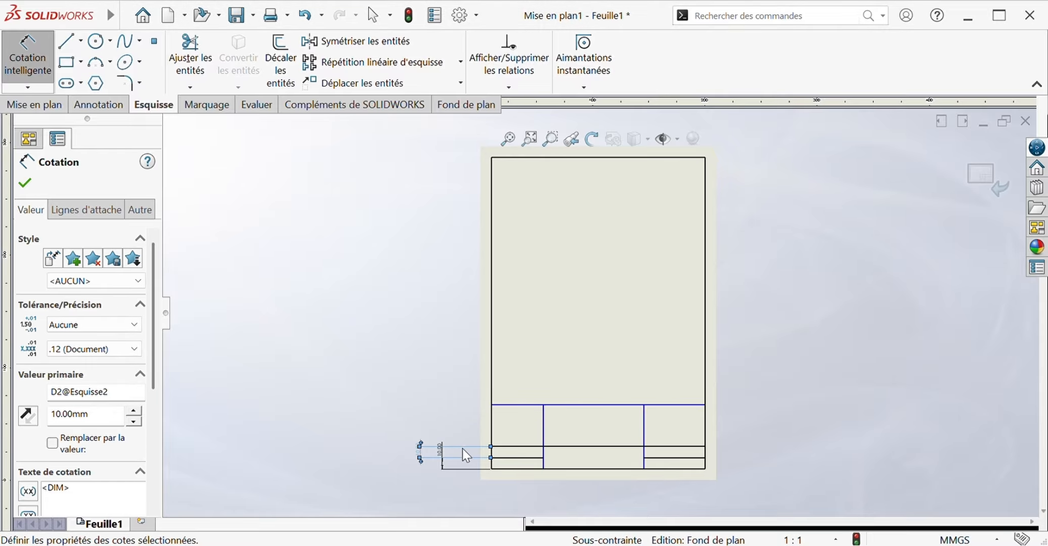
Dimension the distance between the title block's two full-width horizontal lines as 10 mm.
{"action": "left_click", "coordinate": [532, 407]}
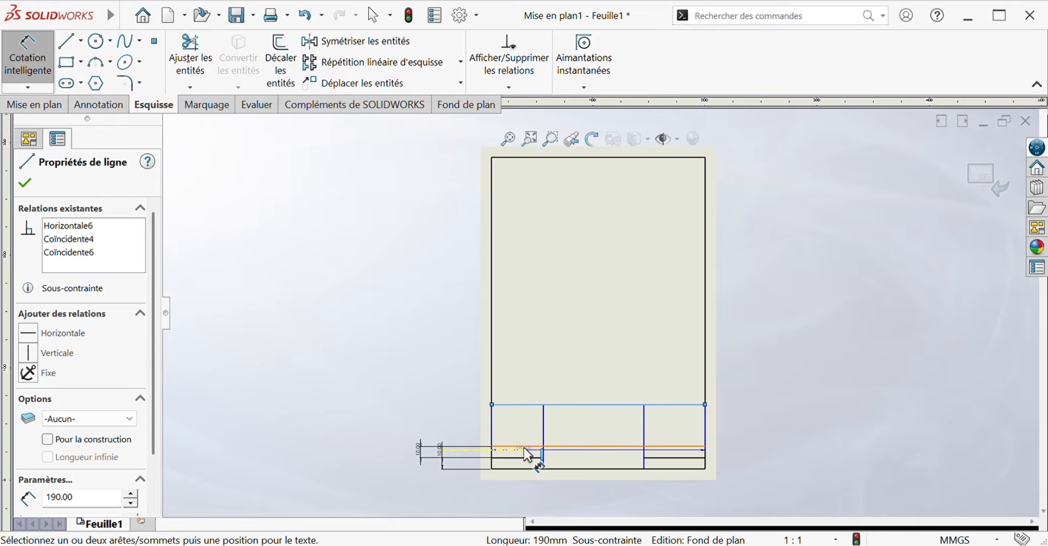
{"action": "left_click", "coordinate": [525, 447]}
{"action": "left_click", "coordinate": [401, 450]}
{"action": "type", "text": "10"}
{"action": "key", "text": "Return"}
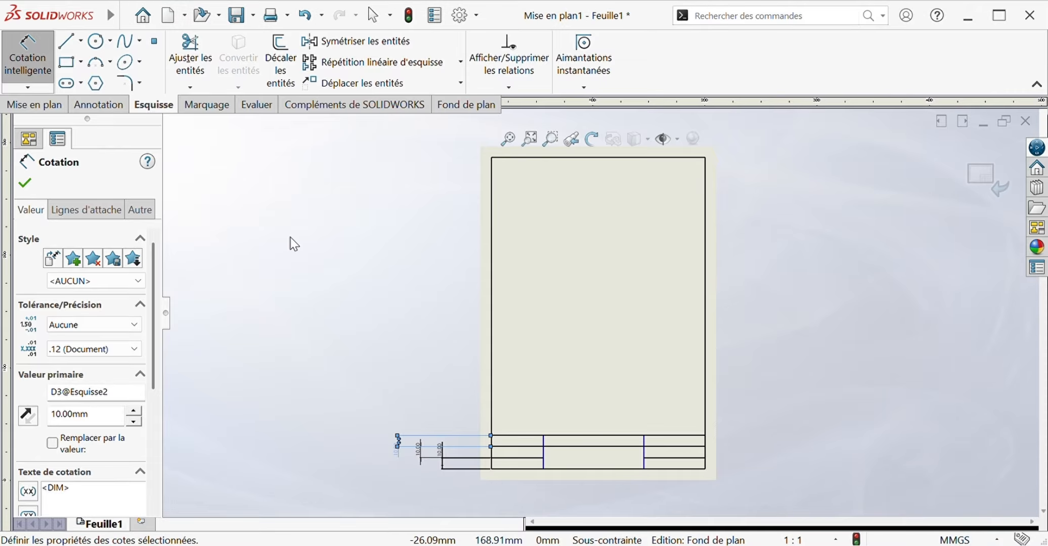
Dimension the title block's left column at 50 mm wide, from the frame's left edge to the first vertical line.
{"action": "left_click", "coordinate": [491, 441]}
{"action": "left_click", "coordinate": [544, 436]}
{"action": "left_click", "coordinate": [542, 418]}
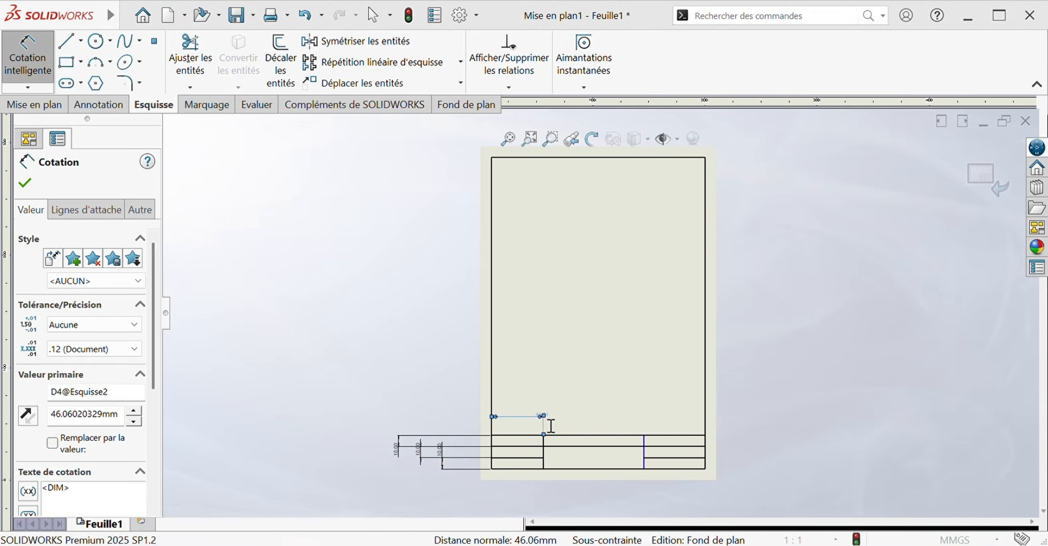
{"action": "type", "text": "50"}
{"action": "key", "text": "Return"}
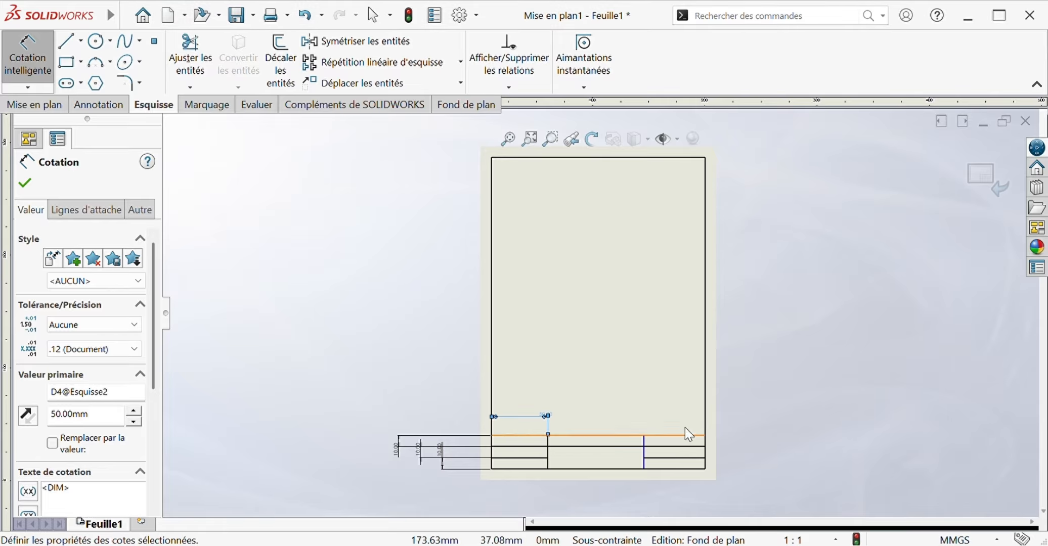
Dimension the title block's right column at 50 mm wide, from the second vertical line to the frame's right edge.
{"action": "left_click", "coordinate": [645, 449]}
{"action": "left_click", "coordinate": [707, 445]}
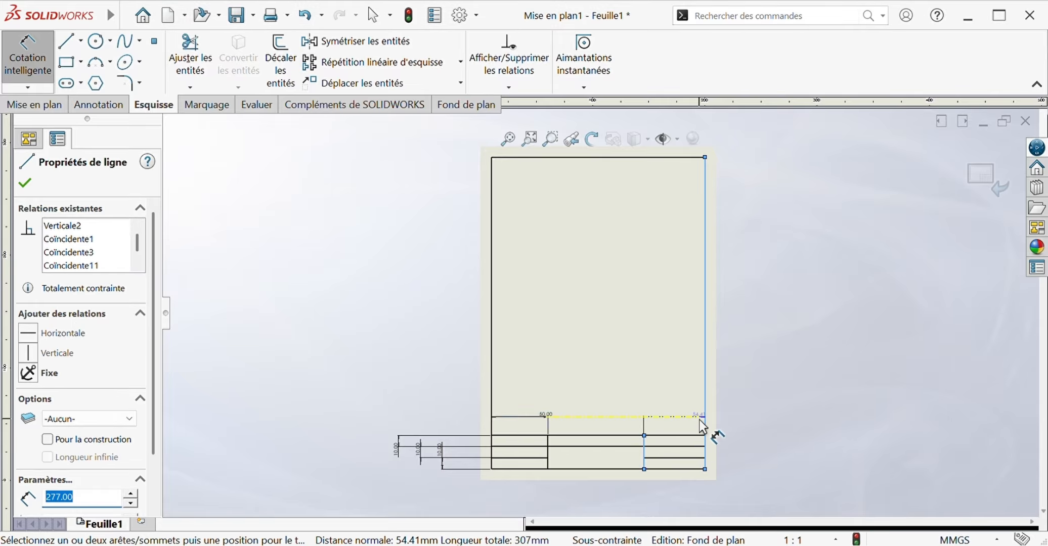
{"action": "left_click", "coordinate": [690, 418]}
{"action": "type", "text": "50"}
{"action": "key", "text": "Return"}
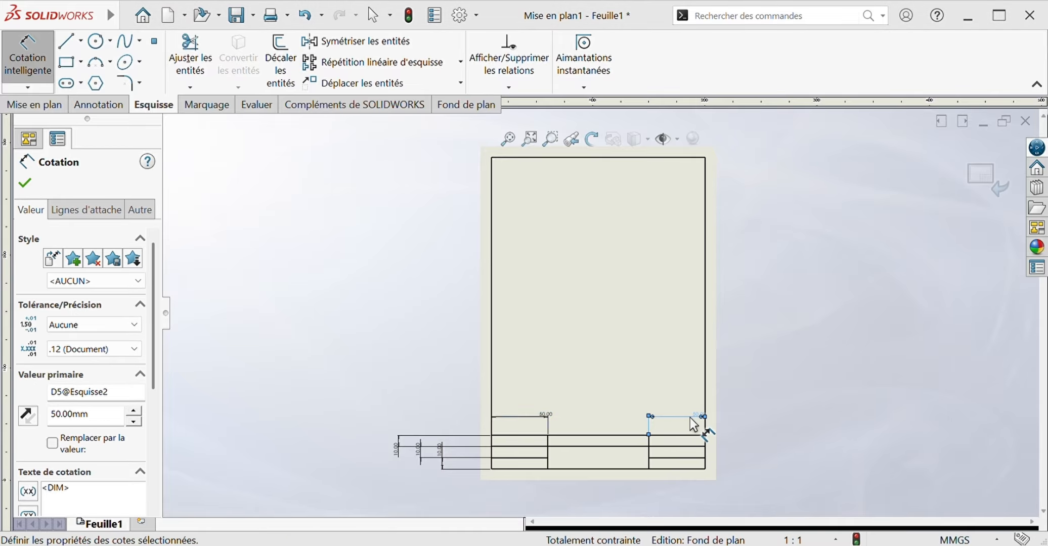
{"action": "key", "text": "Escape"}
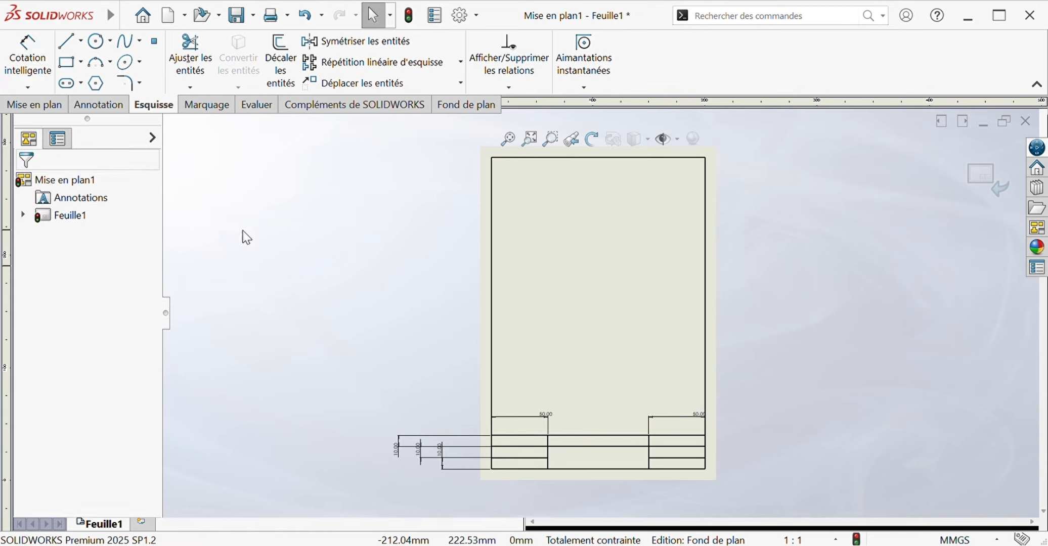
Draw two concentric circles about 4.6 and 8.2 mm in diameter in the title block's upper-left cell and move them near its right end.
{"action": "left_click", "coordinate": [104, 44]}
{"action": "scroll", "coordinate": [573, 431], "scroll_direction": "down", "scroll_amount": 5}
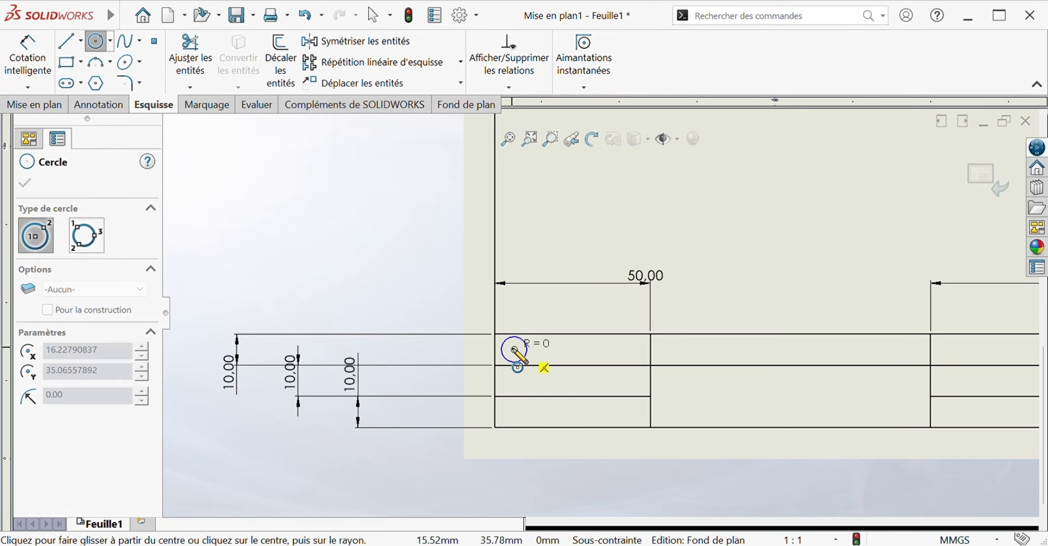
{"action": "key", "text": "Escape"}
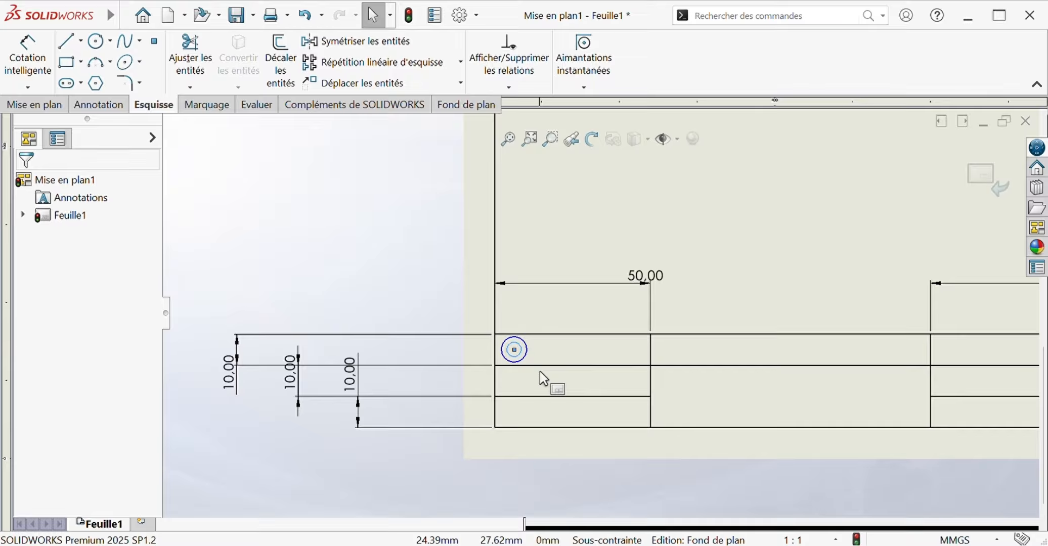
{"action": "left_click", "coordinate": [521, 351]}
{"action": "left_click_drag", "start_coordinate": [523, 353], "coordinate": [629, 355]}
{"action": "left_click", "coordinate": [25, 183]}
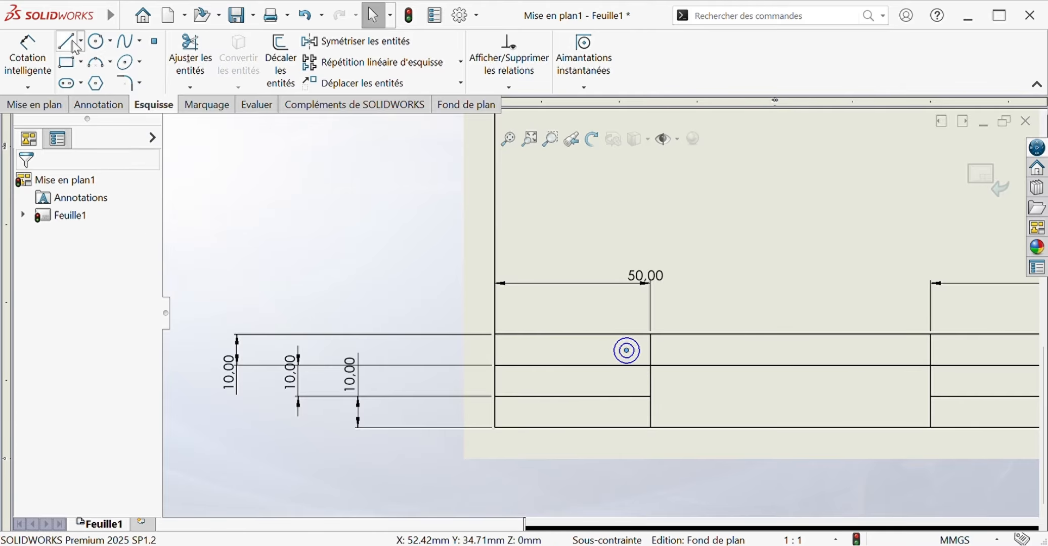
Dimension the concentric circles' diameters, setting the inner circle to 5 mm and the outer circle to 8 mm.
{"action": "left_click", "coordinate": [28, 58]}
{"action": "left_click", "coordinate": [639, 349]}
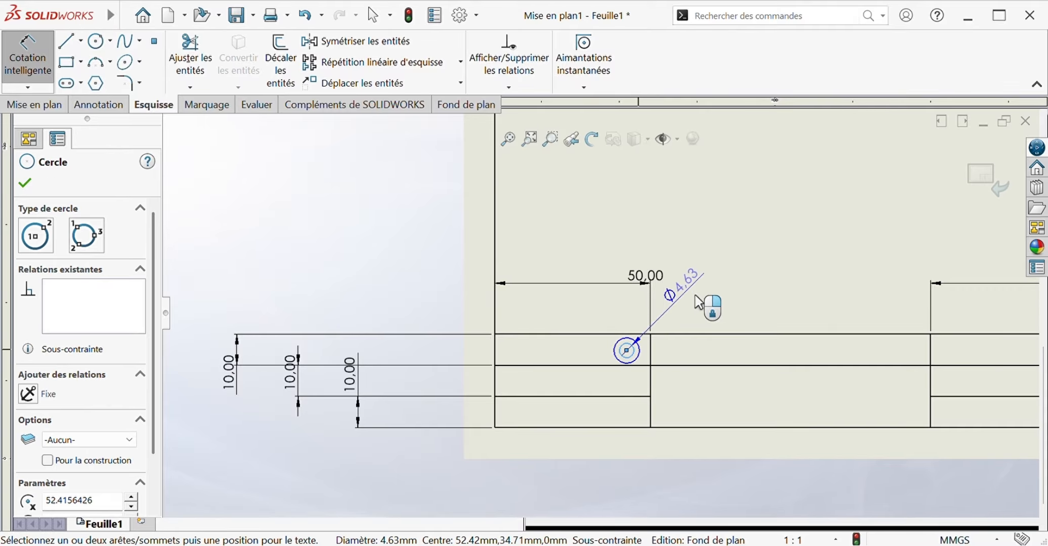
{"action": "left_click", "coordinate": [717, 292]}
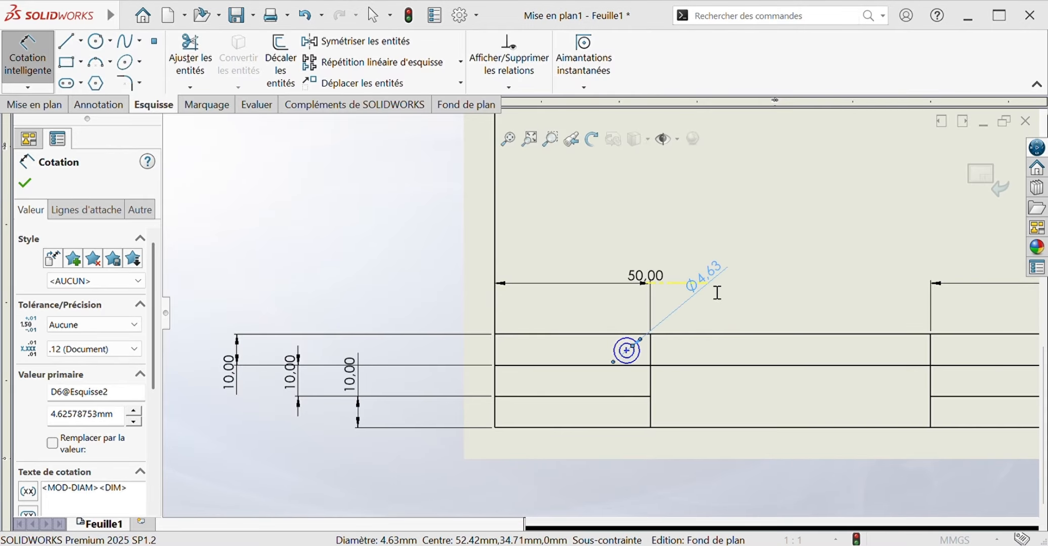
{"action": "type", "text": "5"}
{"action": "key", "text": "Return"}
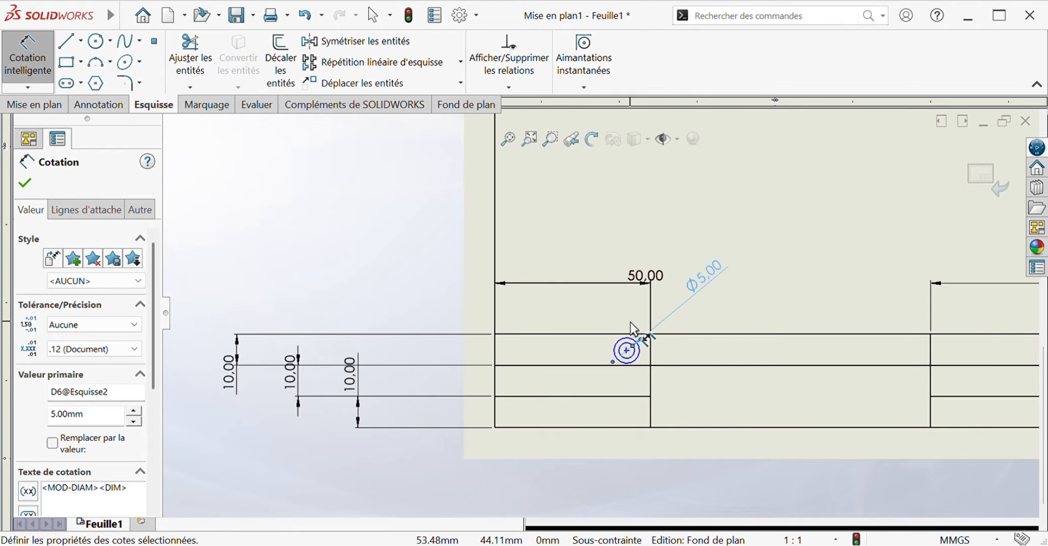
{"action": "left_click", "coordinate": [636, 350]}
{"action": "left_click", "coordinate": [696, 319]}
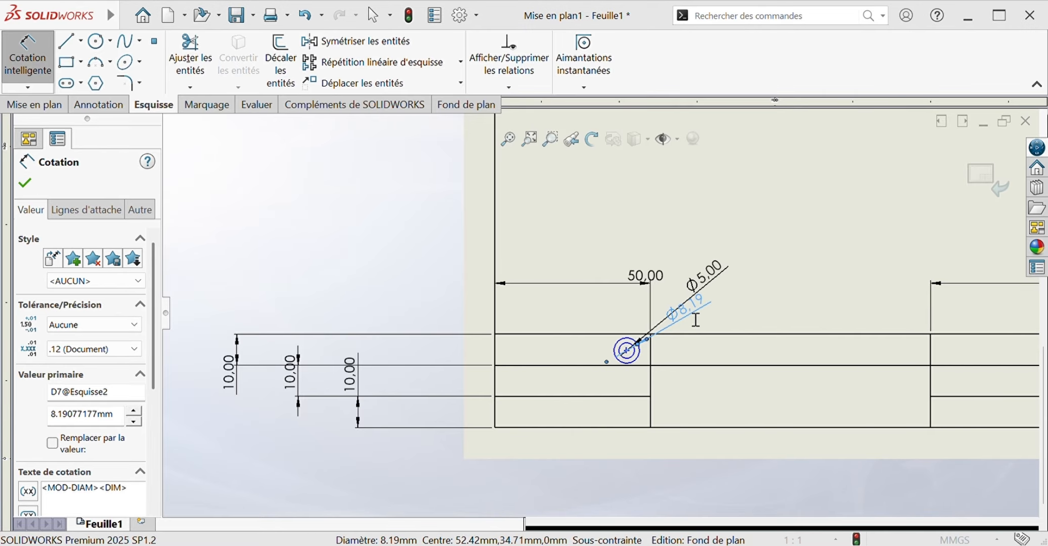
{"action": "type", "text": "8.00mm"}
{"action": "key", "text": "Return"}
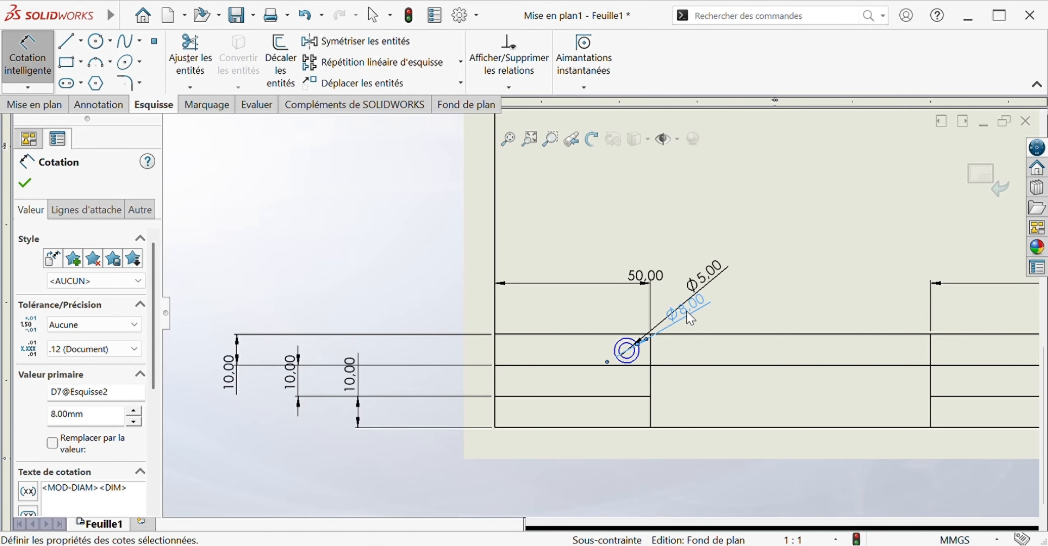
Dimension the circles' centre at 5 mm below the title block's upper line.
{"action": "scroll", "coordinate": [613, 357], "scroll_direction": "down", "scroll_amount": 2}
{"action": "left_click", "coordinate": [631, 344]}
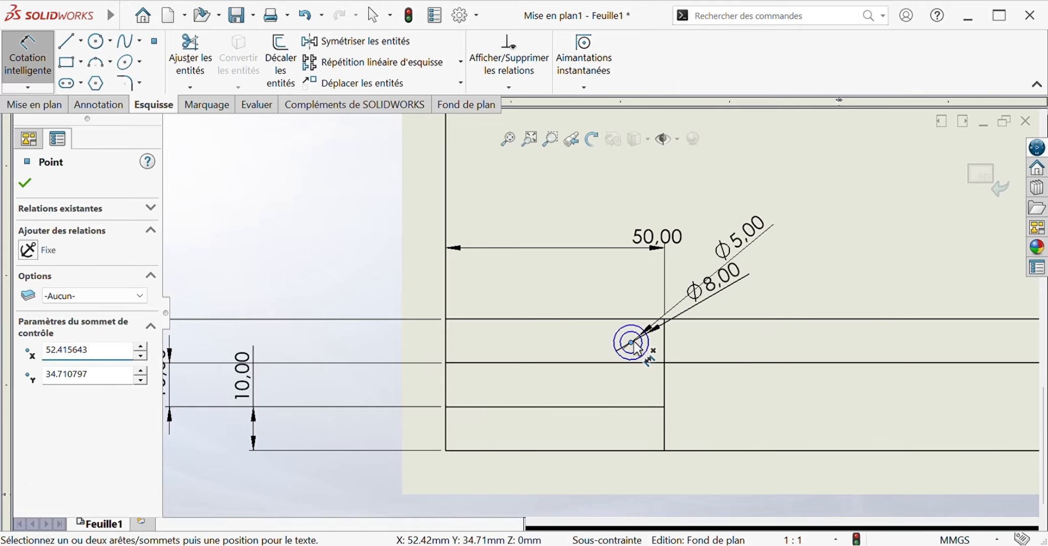
{"action": "left_click", "coordinate": [621, 319]}
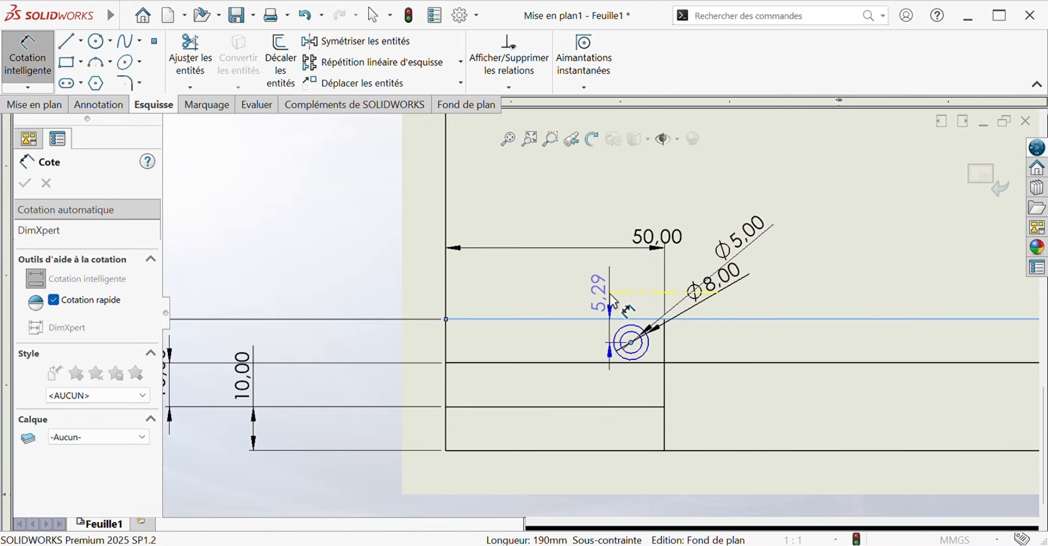
{"action": "left_click", "coordinate": [610, 295]}
{"action": "type", "text": "5.00mm"}
{"action": "key", "text": "Return"}
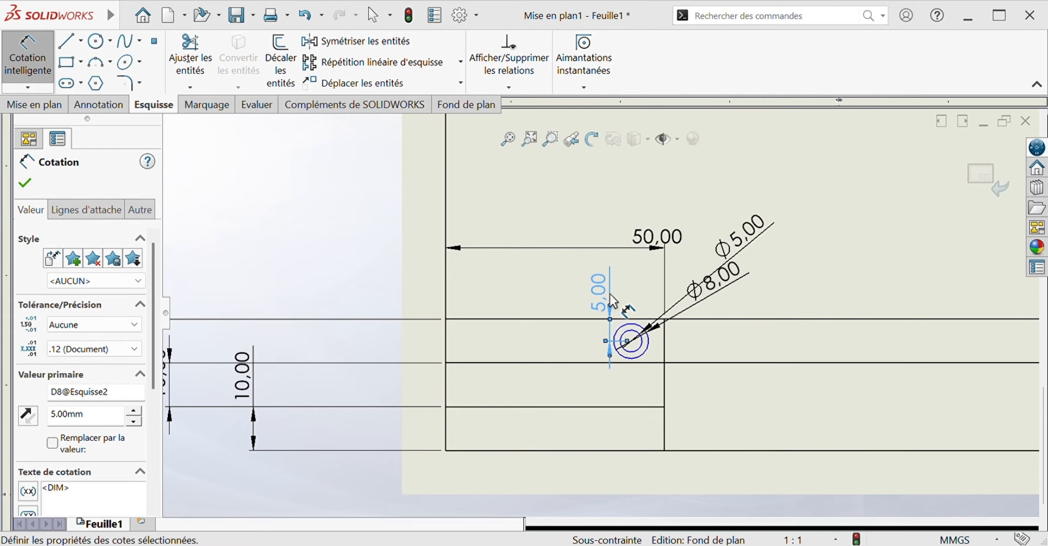
{"action": "key", "text": "Escape"}
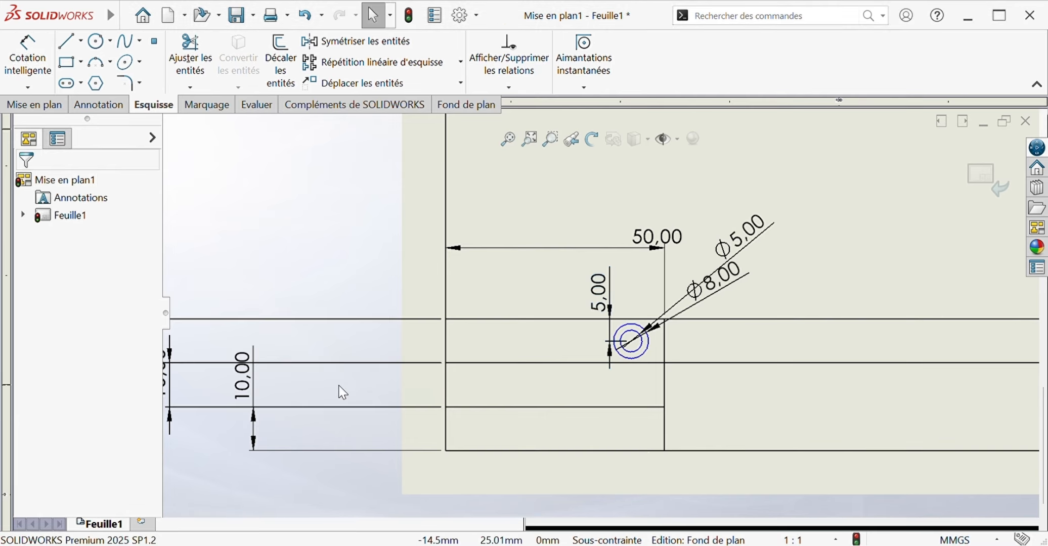
Hide the title block's three 10 mm height dimensions and its two 50 mm column-width dimensions.
{"action": "scroll", "coordinate": [316, 315], "scroll_direction": "up", "scroll_amount": 2}
{"action": "left_click", "coordinate": [316, 318]}
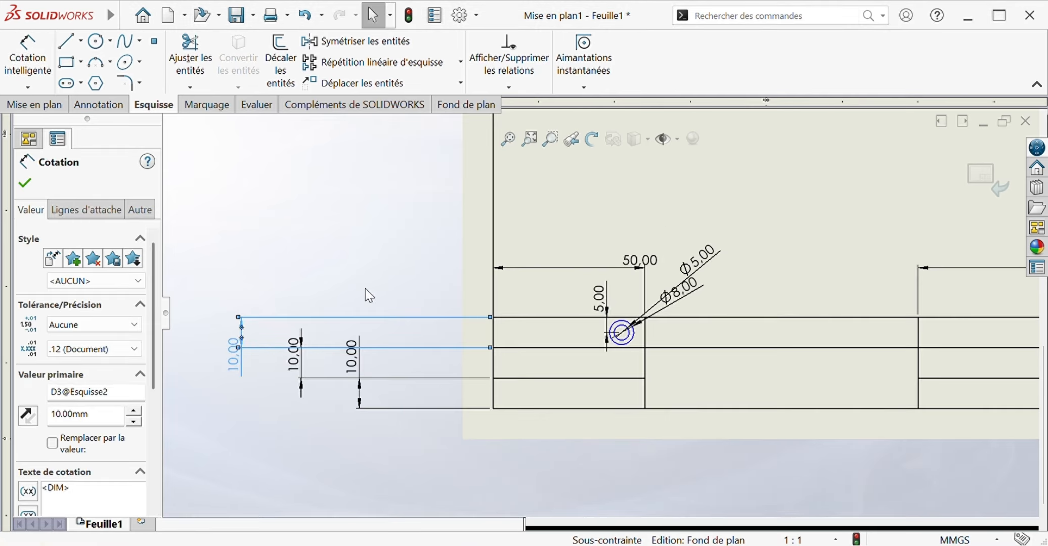
{"action": "key", "text": "Delete"}
{"action": "left_click", "coordinate": [342, 346]}
{"action": "left_click", "coordinate": [376, 407], "text": "ctrl"}
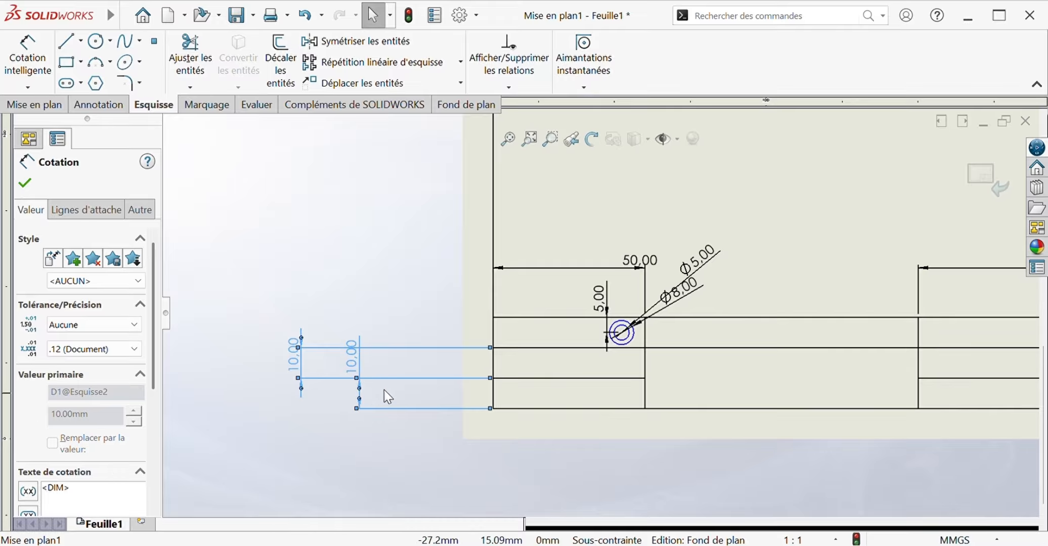
{"action": "left_click", "coordinate": [558, 275], "text": "ctrl"}
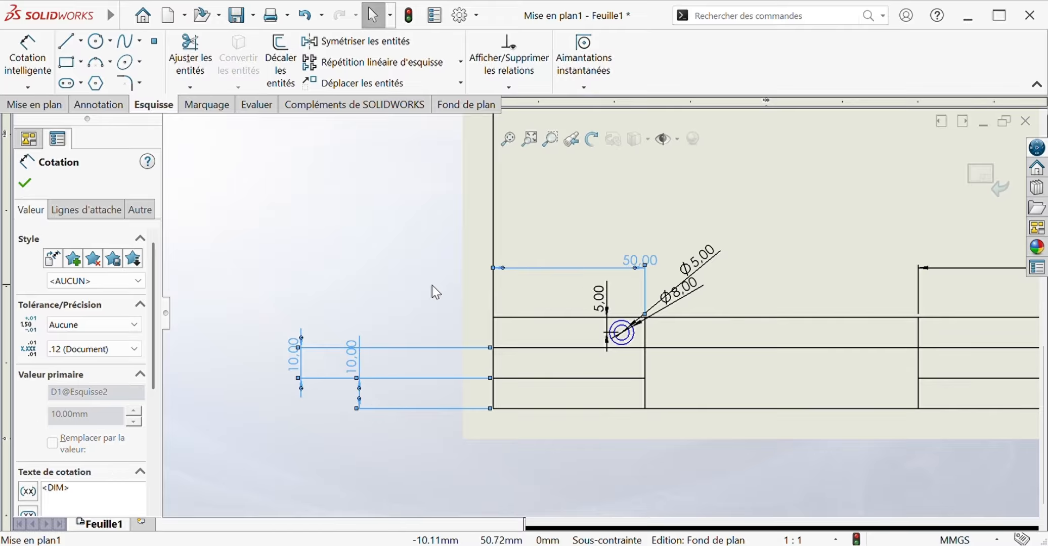
{"action": "left_click", "coordinate": [464, 228]}
{"action": "scroll", "coordinate": [759, 334], "scroll_direction": "up", "scroll_amount": 3}
{"action": "scroll", "coordinate": [799, 323], "scroll_direction": "down", "scroll_amount": 2}
{"action": "left_click", "coordinate": [800, 286]}
{"action": "right_click", "coordinate": [800, 286]}
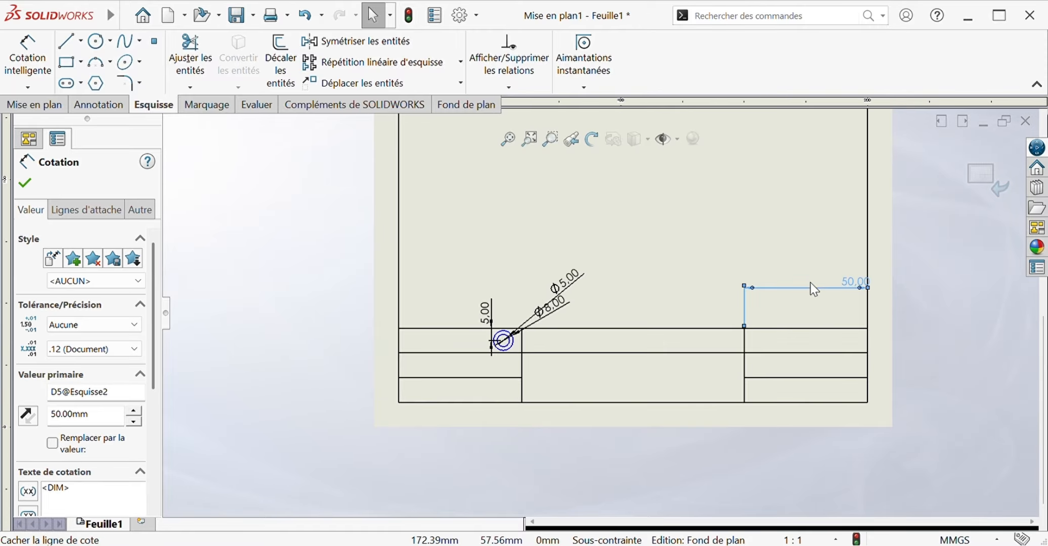
{"action": "left_click", "coordinate": [811, 283]}
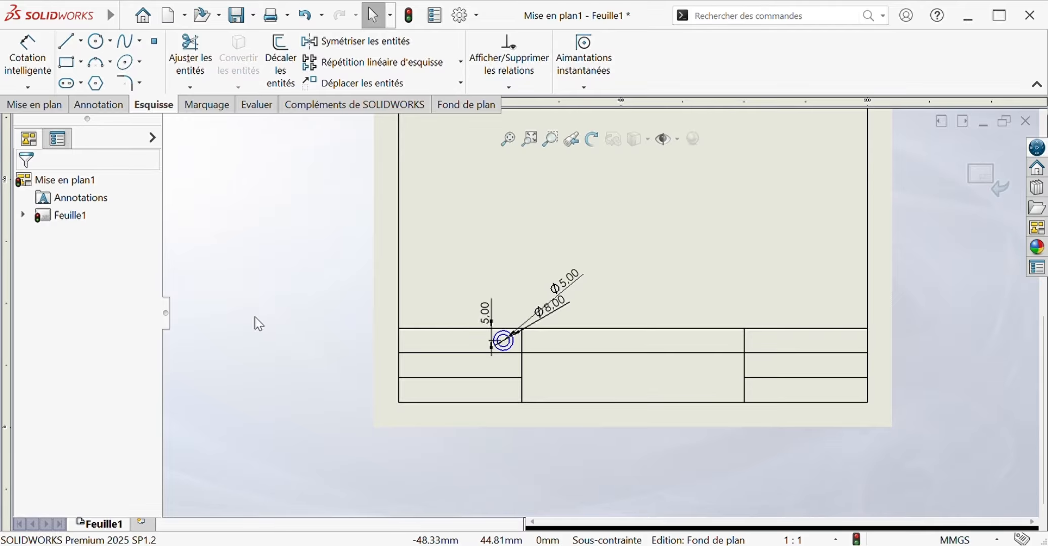
Try to draw a horizontal construction line through the centre of the concentric circles.
{"action": "scroll", "coordinate": [484, 363], "scroll_direction": "down", "scroll_amount": 5}
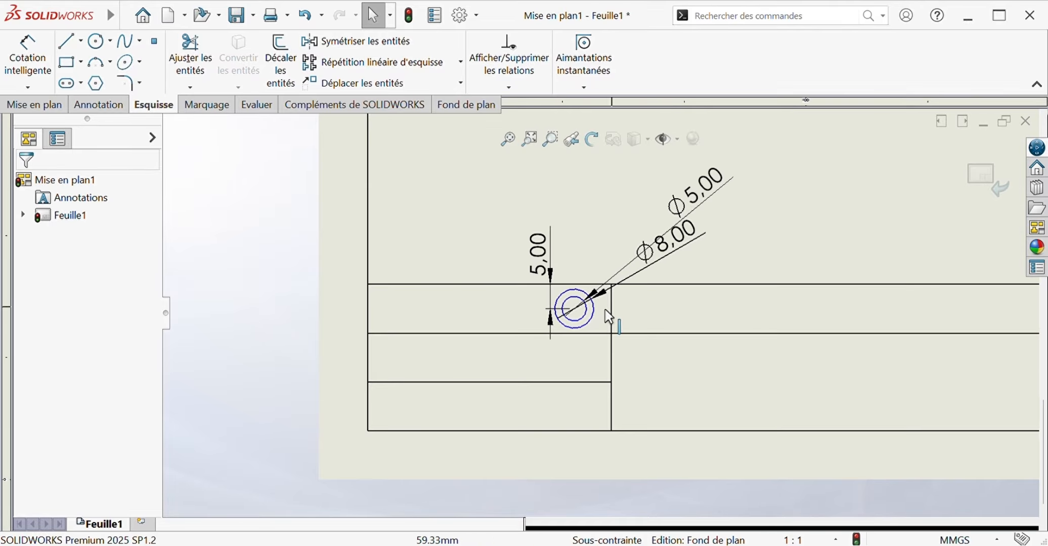
{"action": "left_click", "coordinate": [68, 41]}
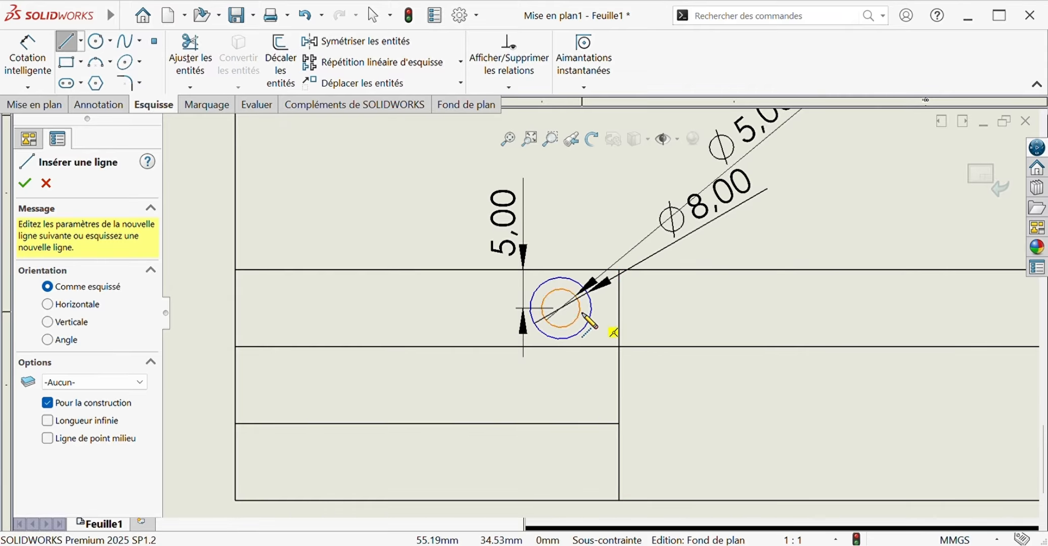
{"action": "left_click", "coordinate": [577, 330]}
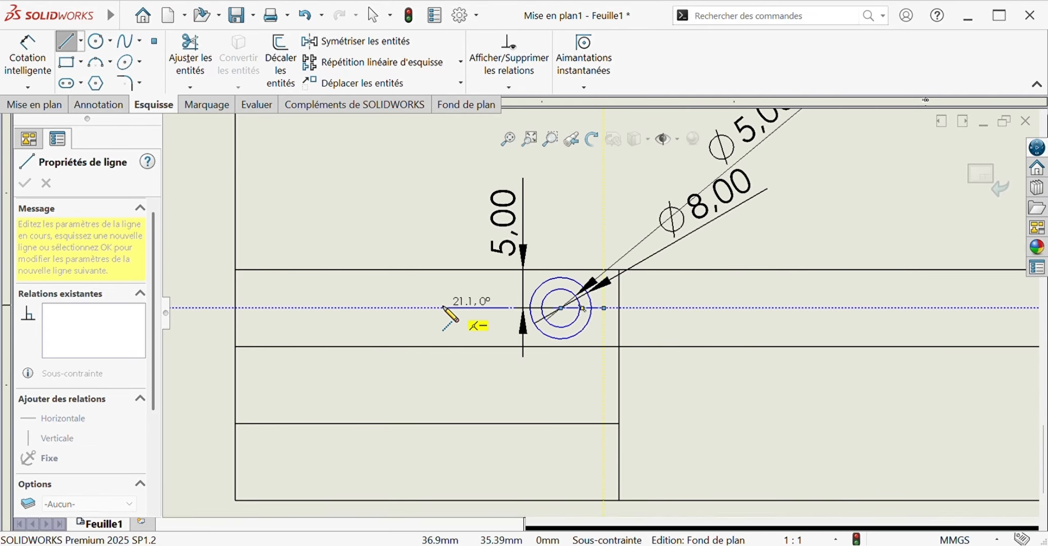
{"action": "key", "text": "Escape"}
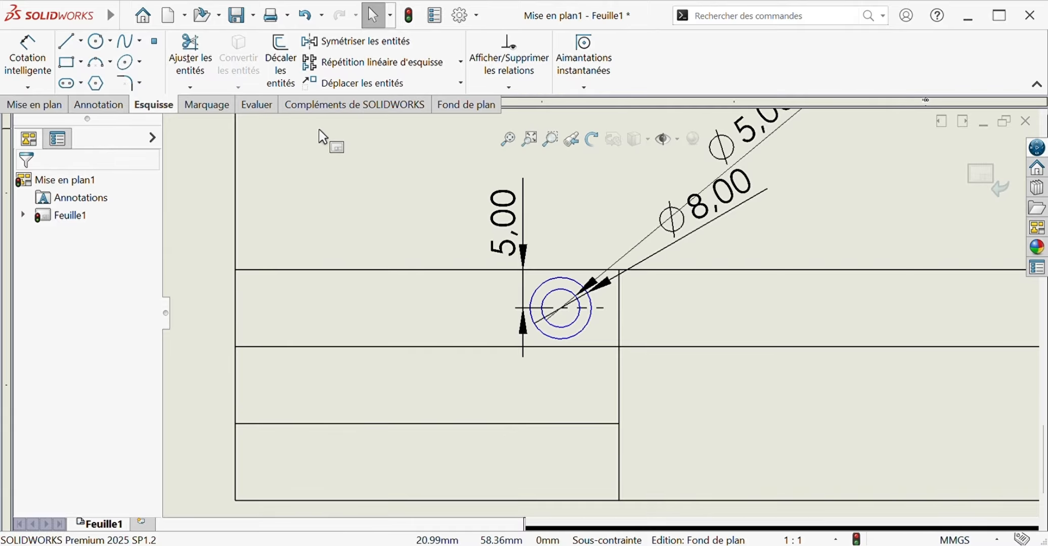
{"action": "left_click", "coordinate": [550, 313]}
{"action": "key", "text": "Escape"}
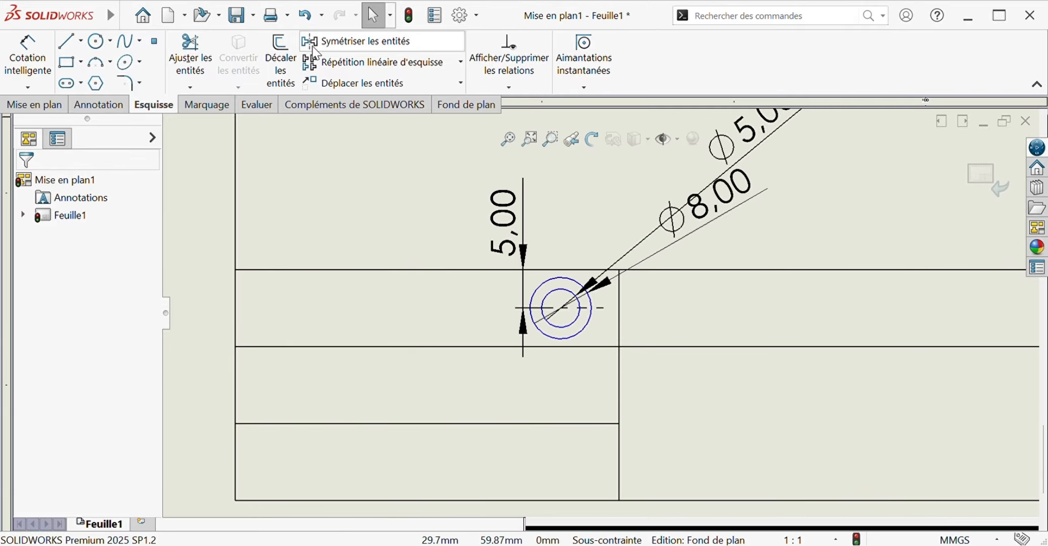
{"action": "left_click", "coordinate": [308, 22]}
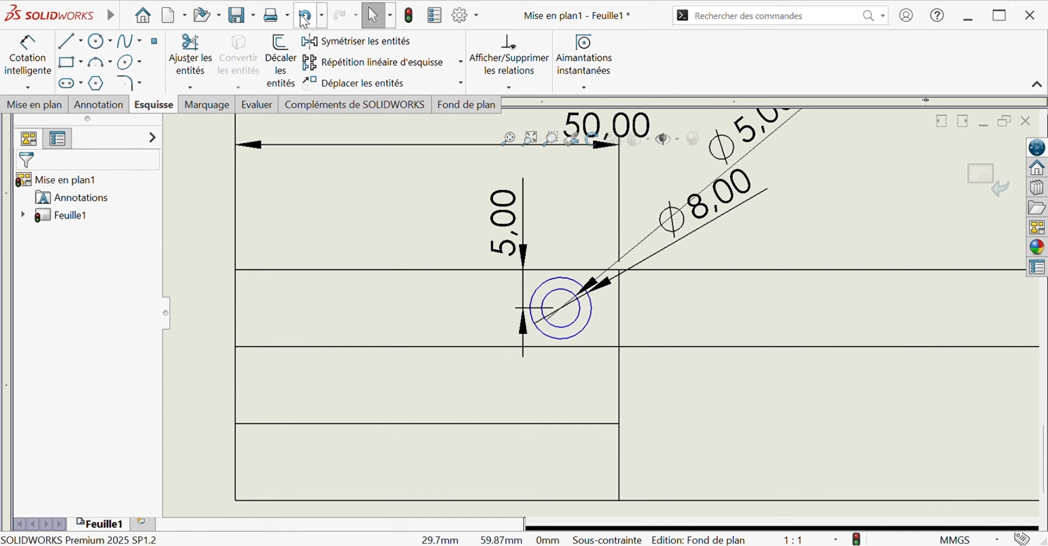
Draw a horizontal midpoint construction line across the title block's upper-left cell, running through the concentric circles' centre.
{"action": "left_click", "coordinate": [66, 40]}
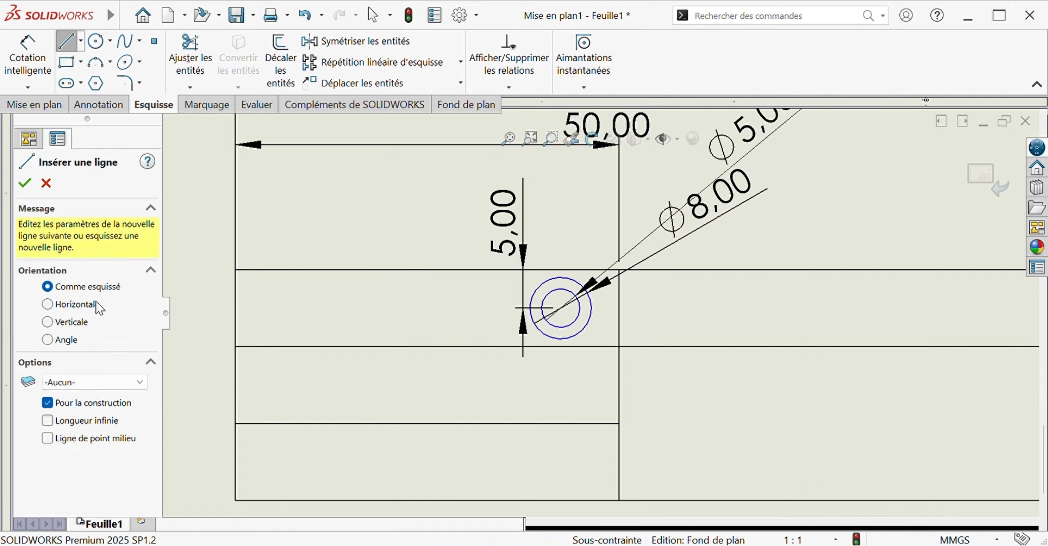
{"action": "left_click", "coordinate": [47, 438]}
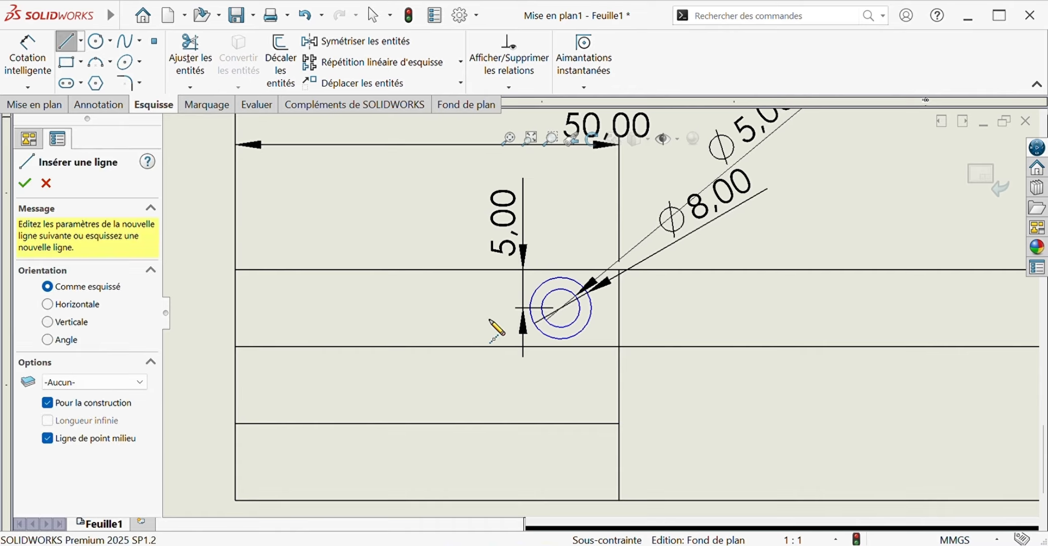
{"action": "left_click", "coordinate": [447, 307]}
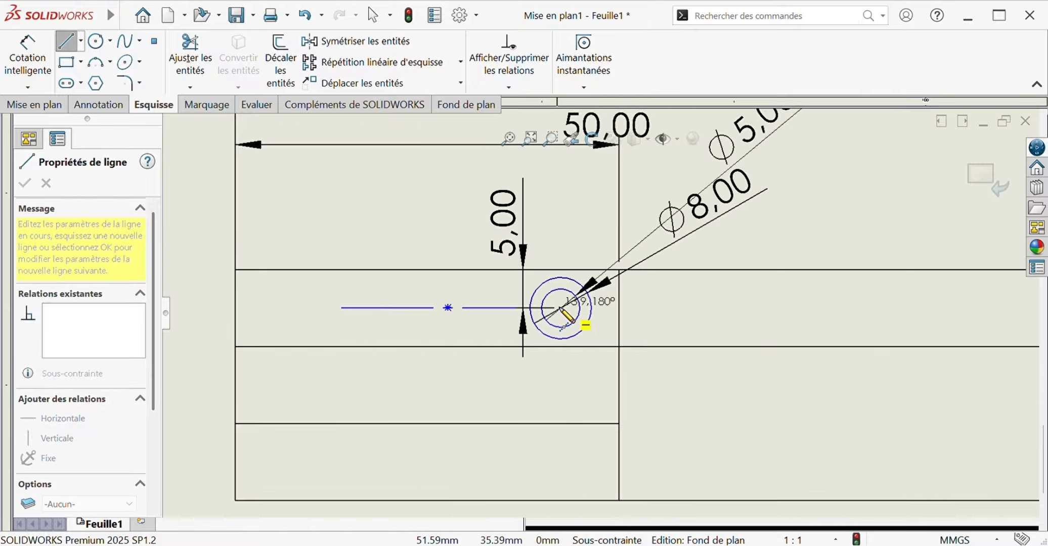
{"action": "left_click", "coordinate": [600, 307]}
{"action": "key", "text": "Escape"}
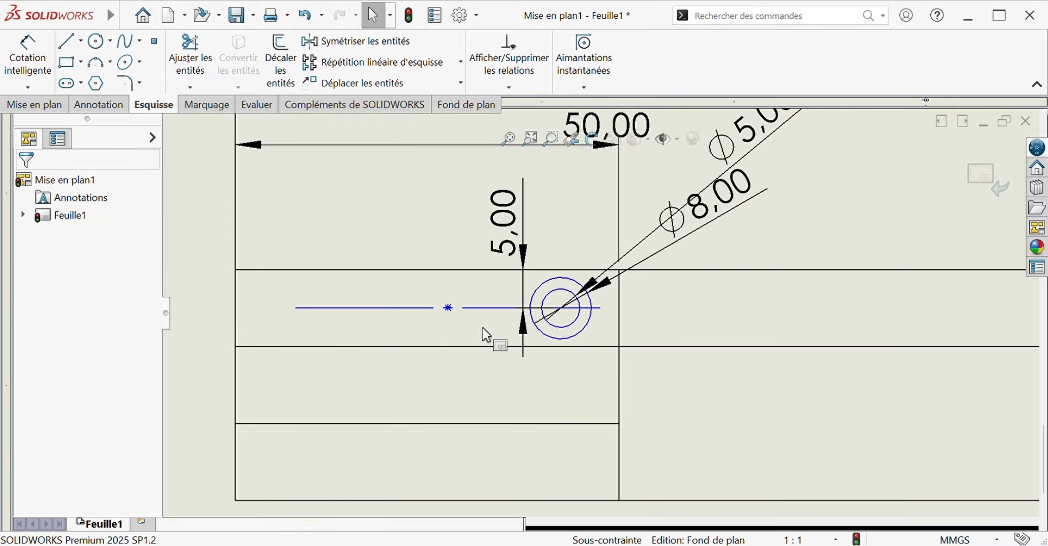
Draw a vertical midpoint construction line centred on the concentric circles and reaching the title block's upper line.
{"action": "left_click", "coordinate": [92, 85]}
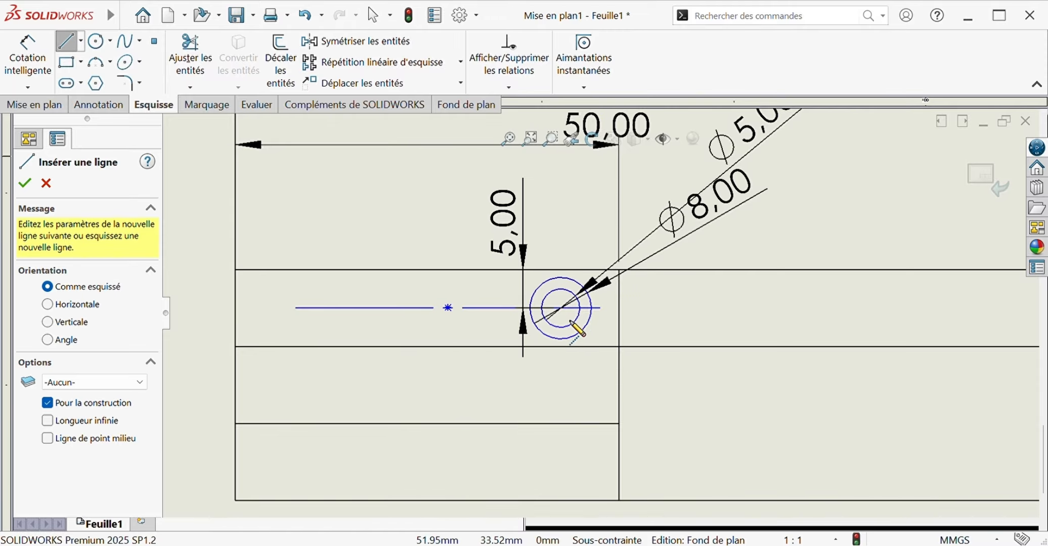
{"action": "left_click", "coordinate": [47, 439]}
{"action": "left_click", "coordinate": [561, 308]}
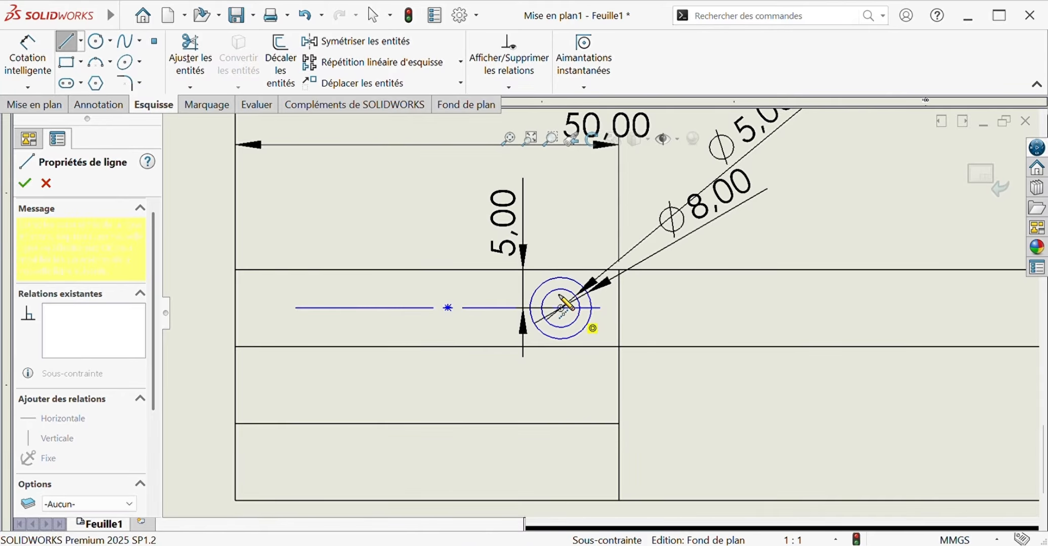
{"action": "left_click", "coordinate": [562, 270]}
{"action": "key", "text": "Escape"}
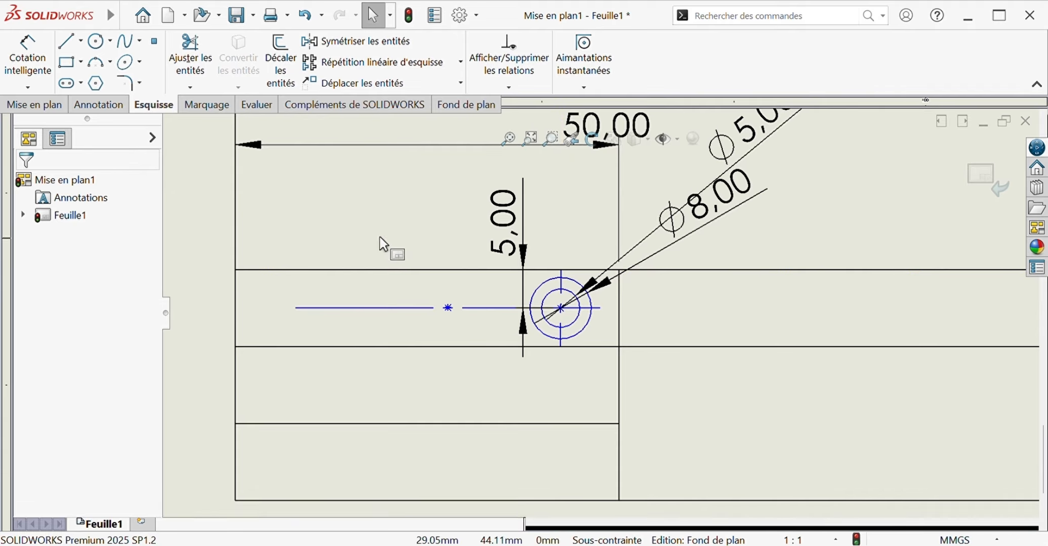
Draw a closed trapezoid left of the circles, straddling the centreline, about 9.4 mm wide with vertical sides of about 3.2 and 5.5 mm.
{"action": "left_click", "coordinate": [64, 46]}
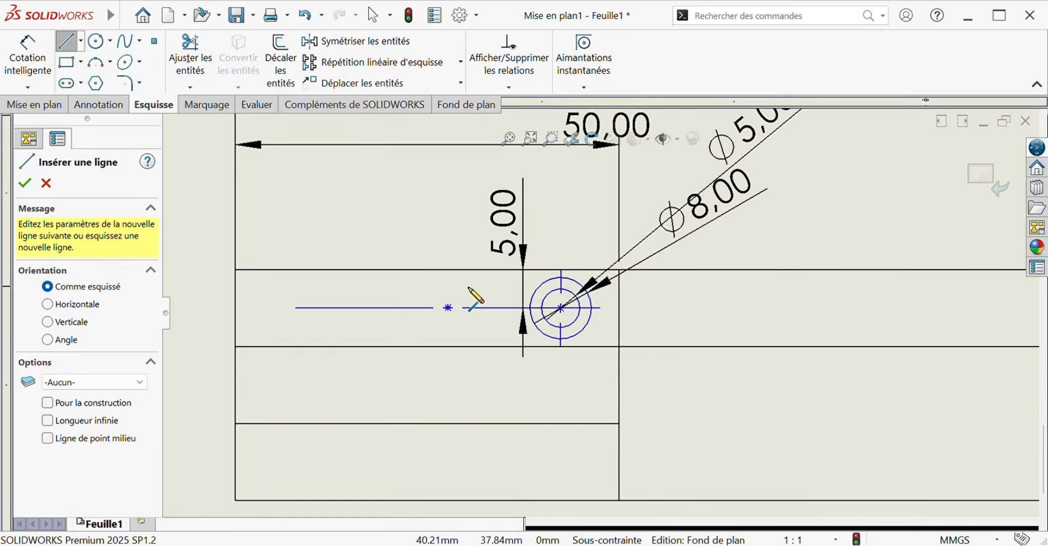
{"action": "left_click", "coordinate": [467, 328]}
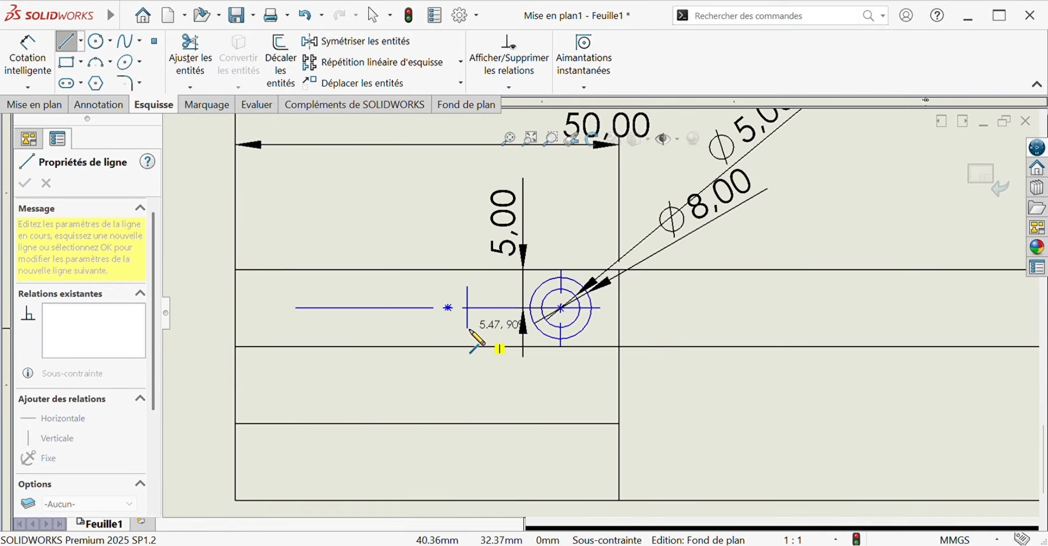
{"action": "left_click", "coordinate": [395, 320]}
{"action": "left_click", "coordinate": [395, 295]}
{"action": "left_click", "coordinate": [467, 286]}
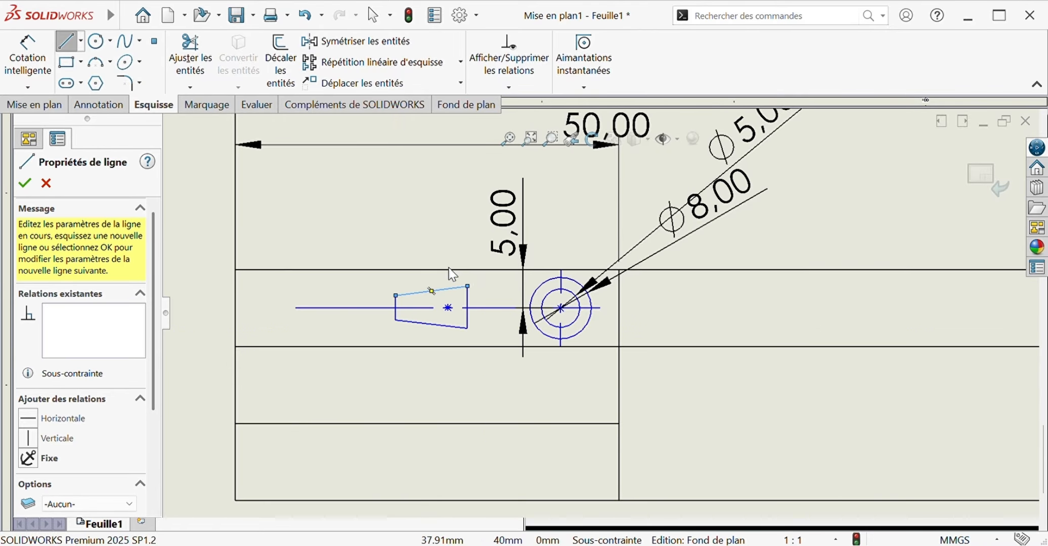
{"action": "left_click", "coordinate": [25, 183]}
Dimension the trapezoid's width between its two vertical sides at 10 mm.
{"action": "left_click", "coordinate": [27, 56]}
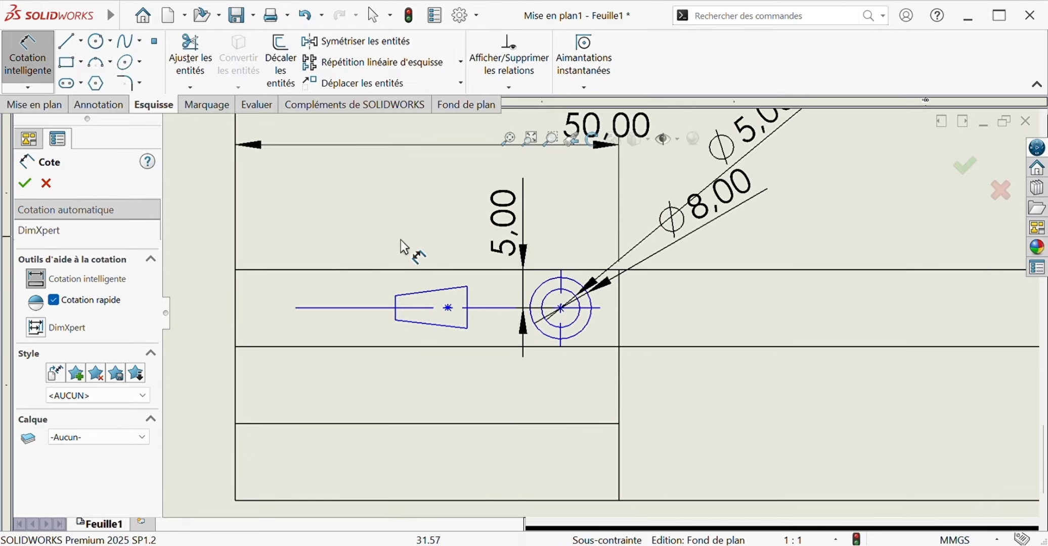
{"action": "left_click", "coordinate": [397, 312]}
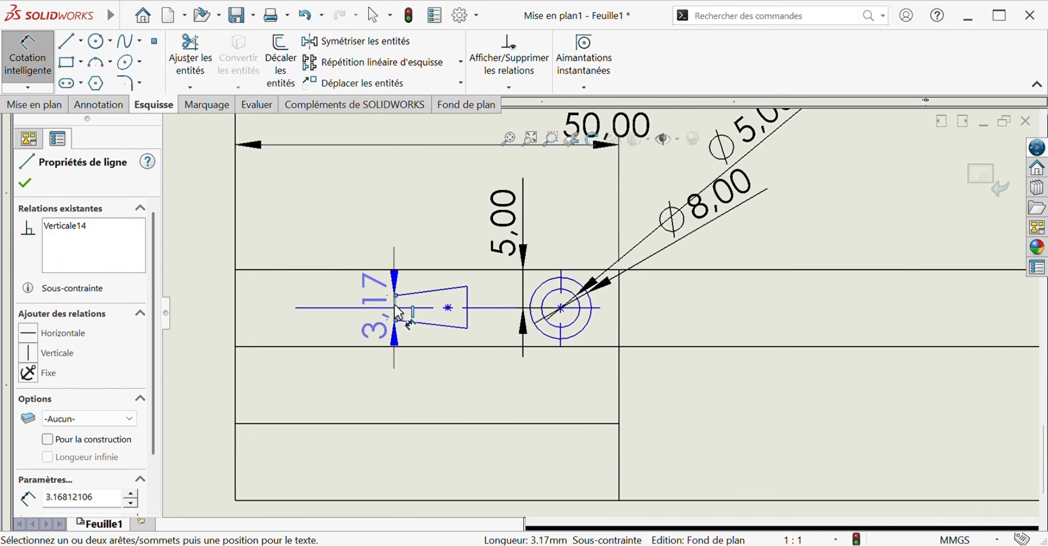
{"action": "left_click", "coordinate": [467, 309]}
{"action": "left_click", "coordinate": [460, 253]}
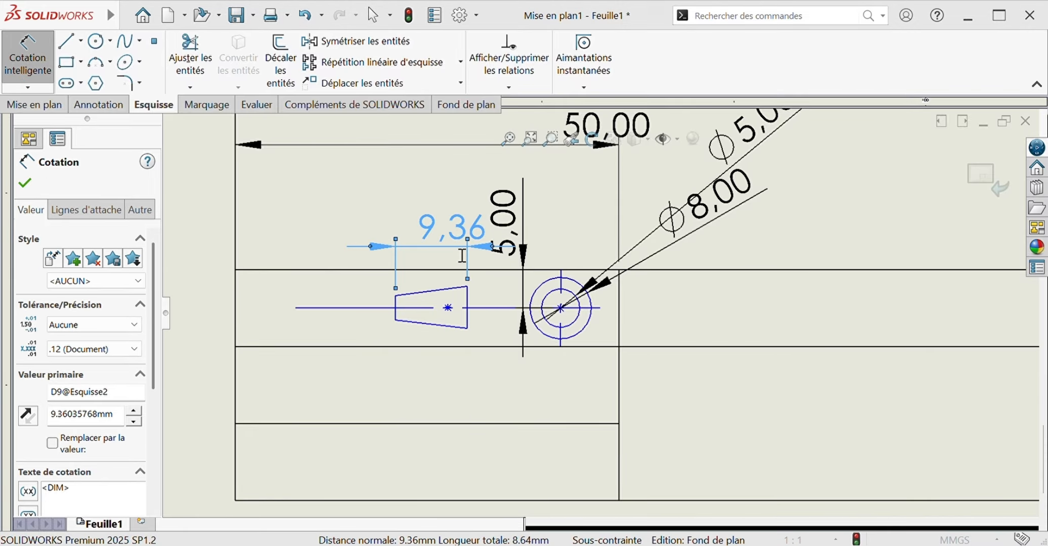
{"action": "type", "text": "10"}
{"action": "key", "text": "Return"}
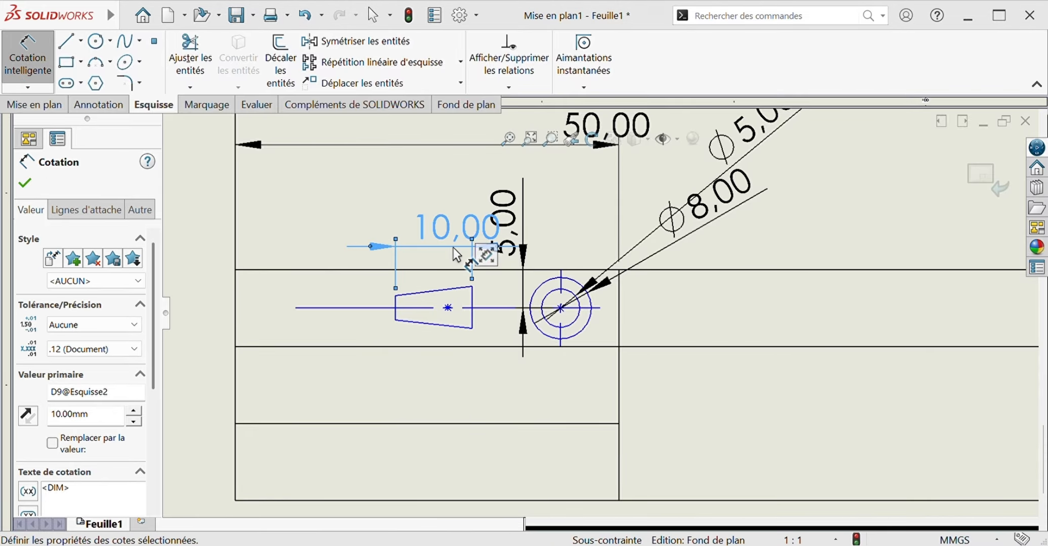
Dimension the trapezoid's left vertical side at 5 mm and its right vertical side at 8 mm.
{"action": "left_click", "coordinate": [396, 296]}
{"action": "left_click", "coordinate": [396, 321]}
{"action": "left_click", "coordinate": [288, 319]}
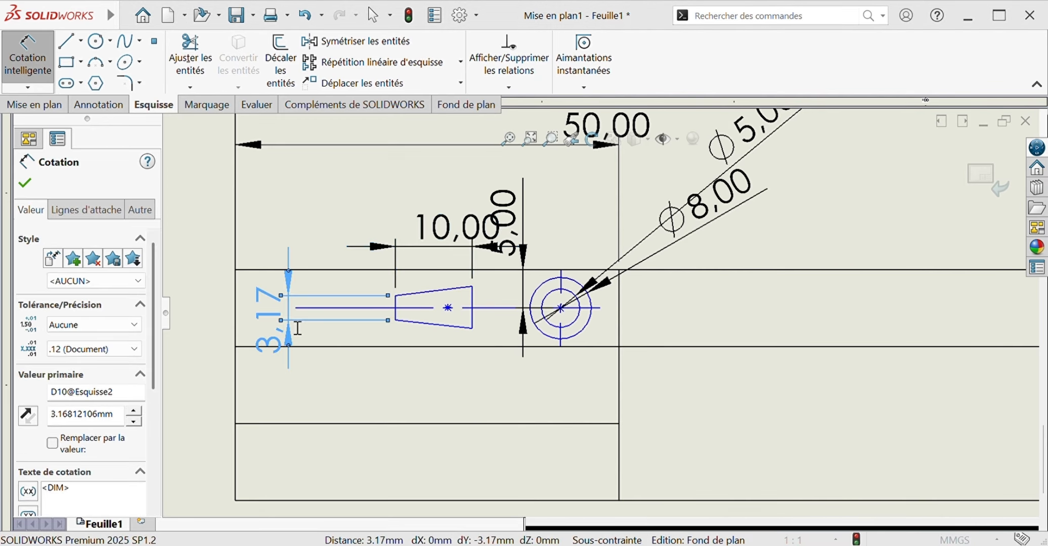
{"action": "type", "text": "5"}
{"action": "key", "text": "Return"}
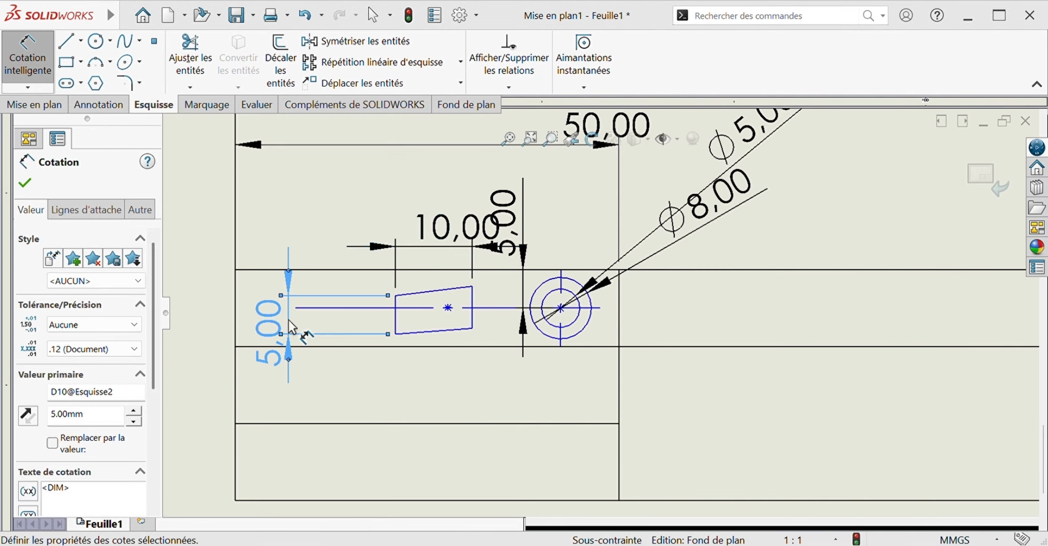
{"action": "left_click", "coordinate": [472, 287]}
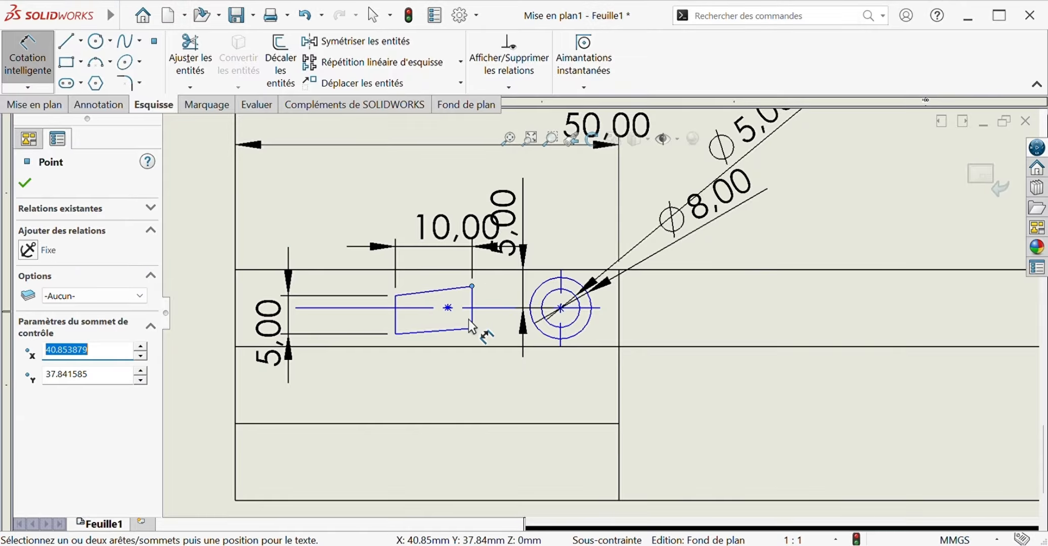
{"action": "left_click", "coordinate": [472, 329]}
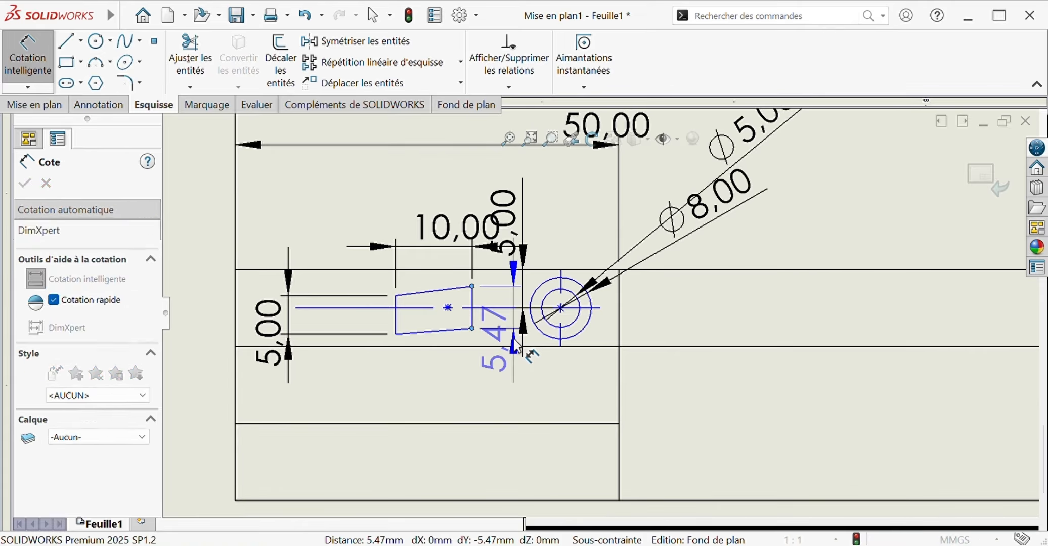
{"action": "left_click", "coordinate": [517, 346]}
{"action": "type", "text": "8"}
{"action": "key", "text": "Return"}
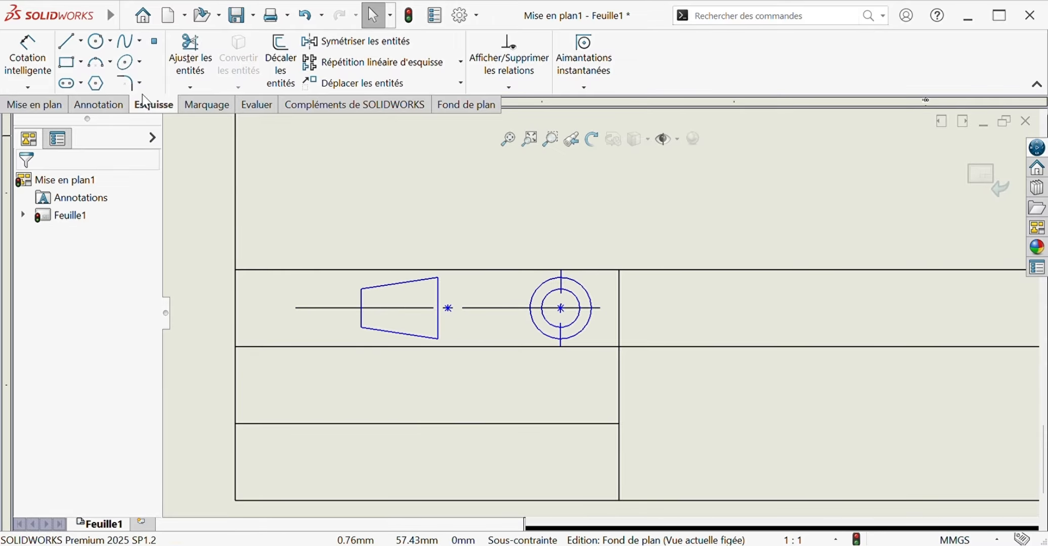
Add a note reading "Ech:" in the title block's middle-left cell, below the projection symbol.
{"action": "left_click", "coordinate": [101, 104]}
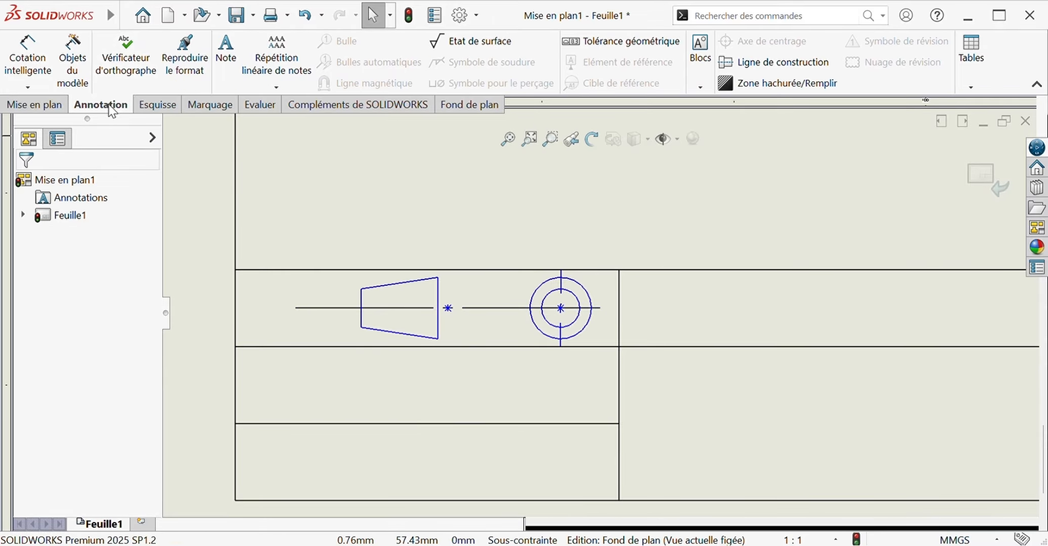
{"action": "left_click", "coordinate": [234, 79]}
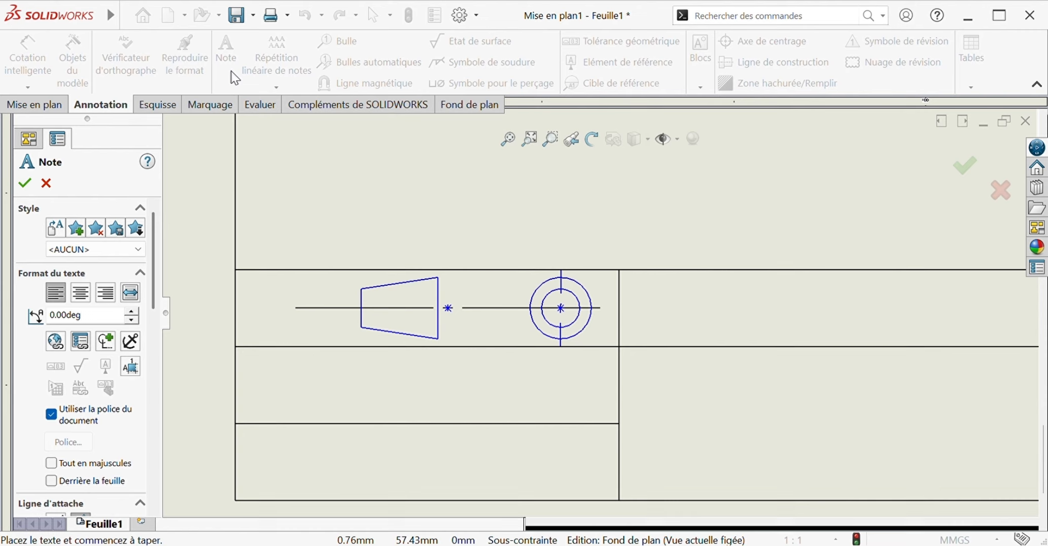
{"action": "left_click", "coordinate": [277, 372]}
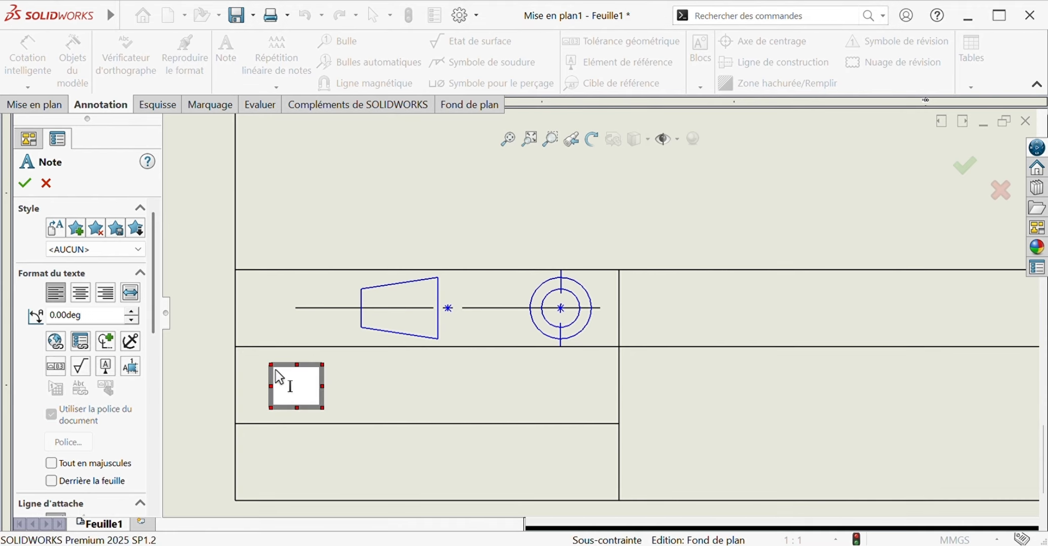
{"action": "type", "text": "ECHELLE"}
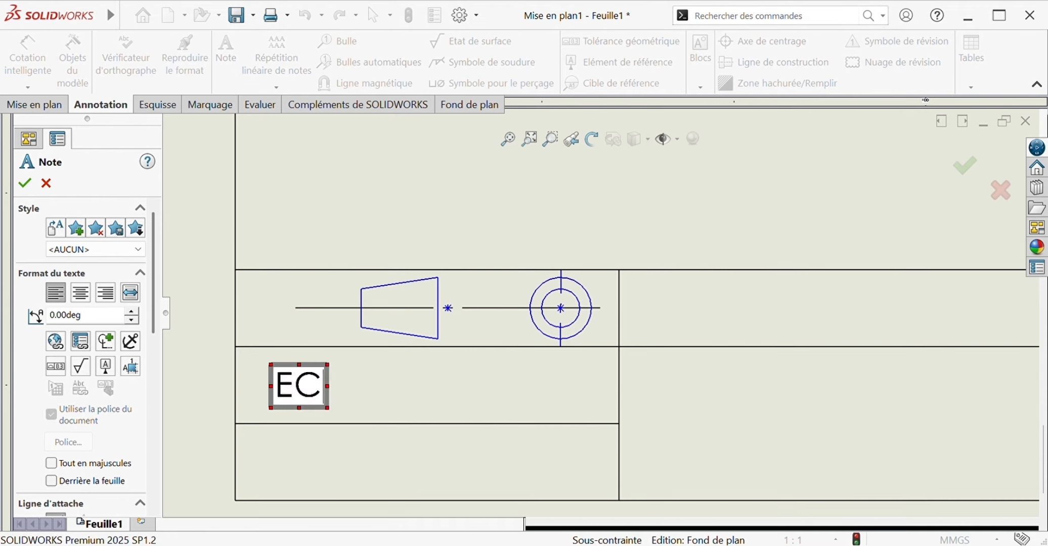
{"action": "key", "text": "BackSpace"}
{"action": "key", "text": "BackSpace"}
{"action": "key", "text": "BackSpace"}
{"action": "key", "text": "BackSpace"}
{"action": "key", "text": "BackSpace"}
{"action": "key", "text": "BackSpace"}
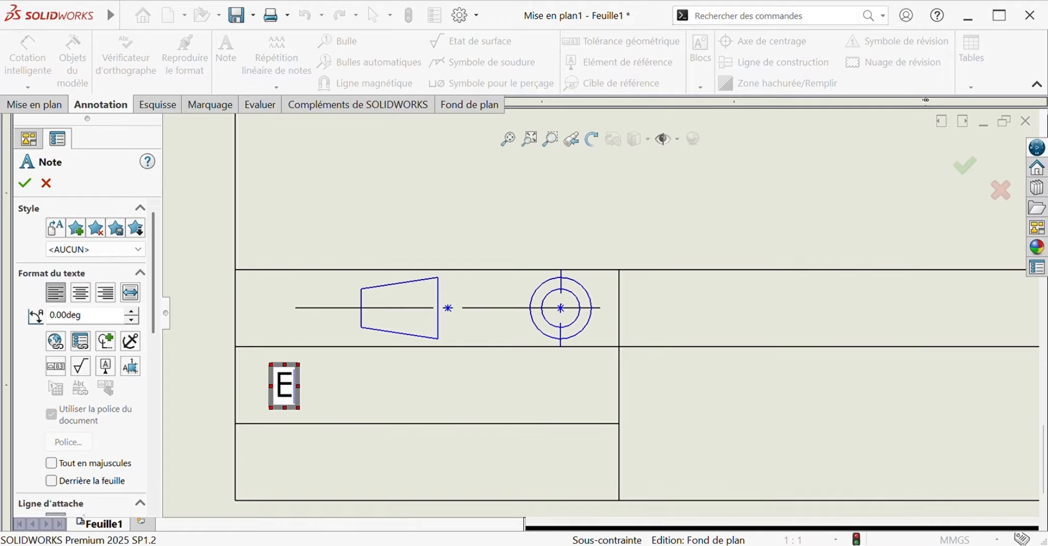
{"action": "type", "text": "ch:"}
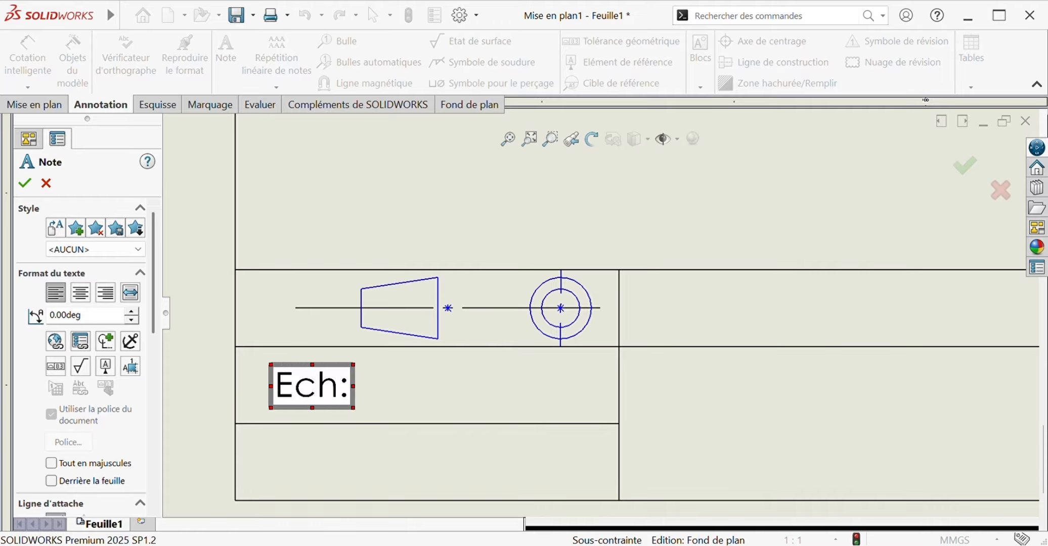
Add a note reading "Date:" in the title block's lower-left cell, below the "Ech:" note.
{"action": "left_click", "coordinate": [316, 480]}
{"action": "left_click", "coordinate": [273, 442]}
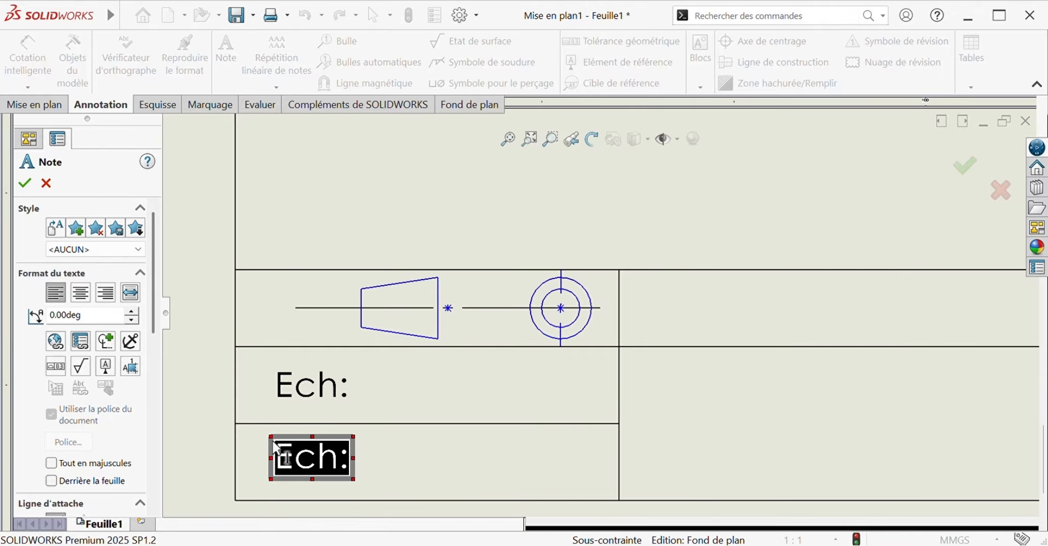
{"action": "type", "text": "d"}
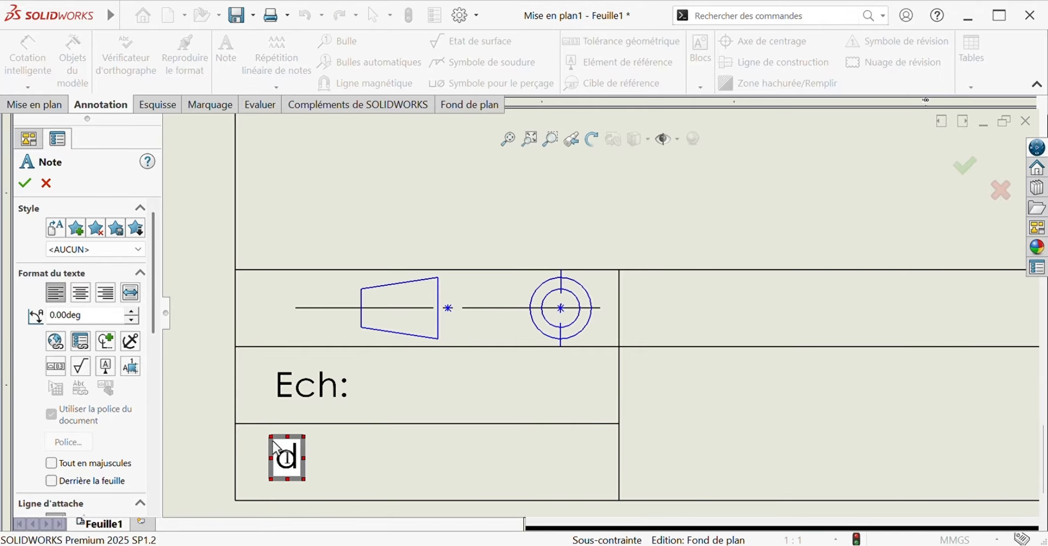
{"action": "key", "text": "BackSpace"}
{"action": "type", "text": "Date:"}
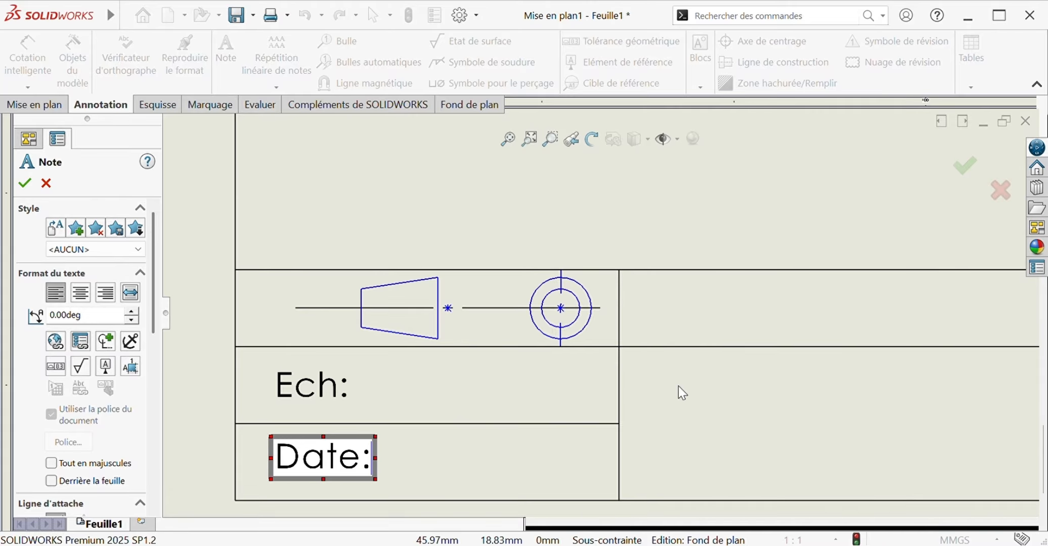
Add a note reading "FSTBM" in the title block's upper-middle cell.
{"action": "left_click", "coordinate": [732, 304]}
{"action": "double_click", "coordinate": [711, 298]}
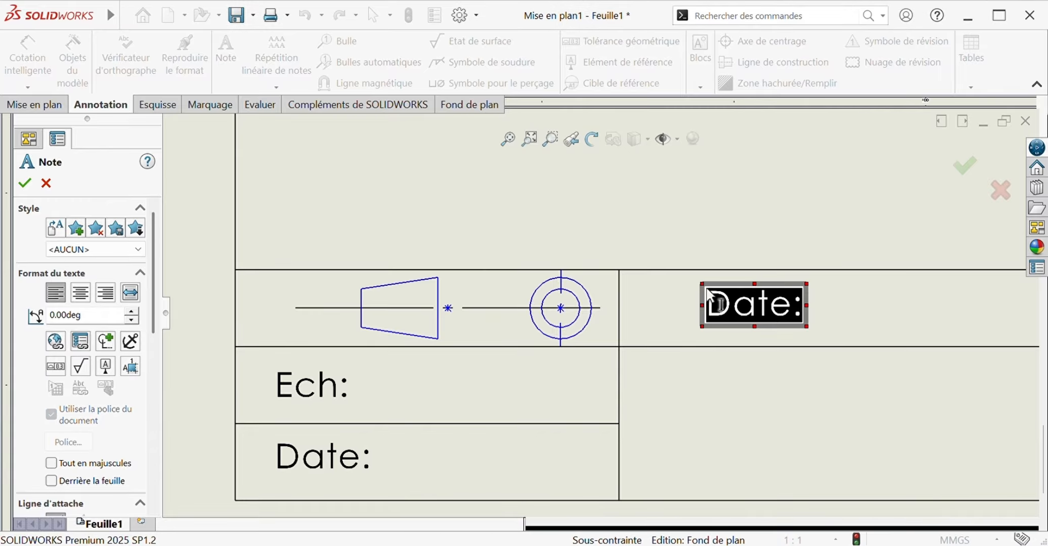
{"action": "type", "text": "E"}
{"action": "key", "text": "BackSpace"}
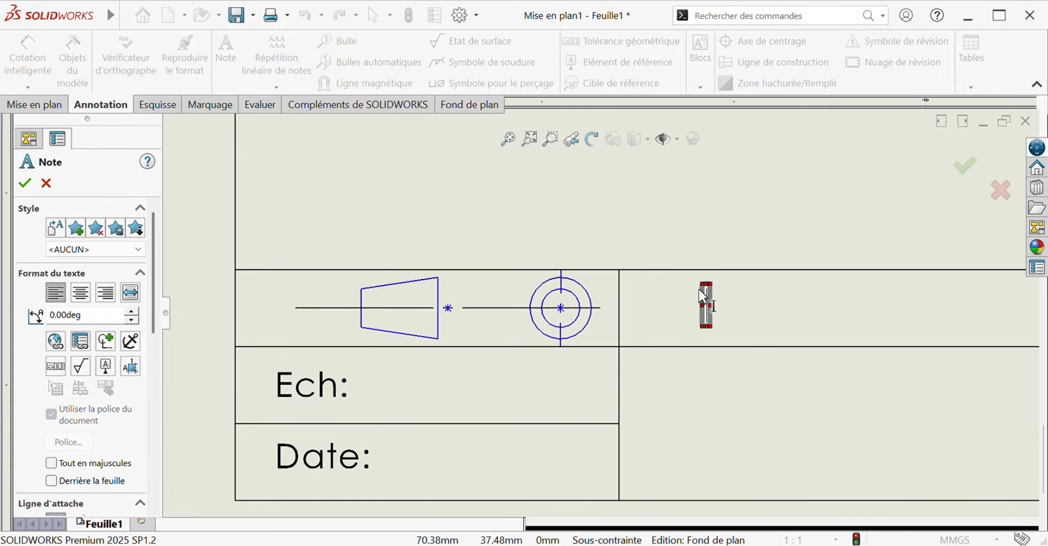
{"action": "type", "text": "FST"}
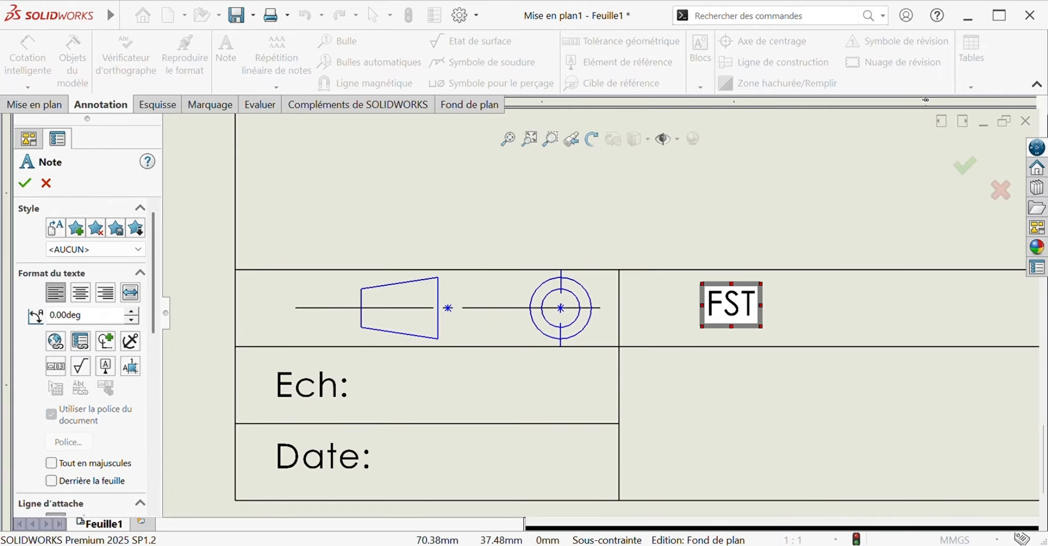
{"action": "type", "text": "BM"}
{"action": "scroll", "coordinate": [815, 331], "scroll_direction": "up", "scroll_amount": 4}
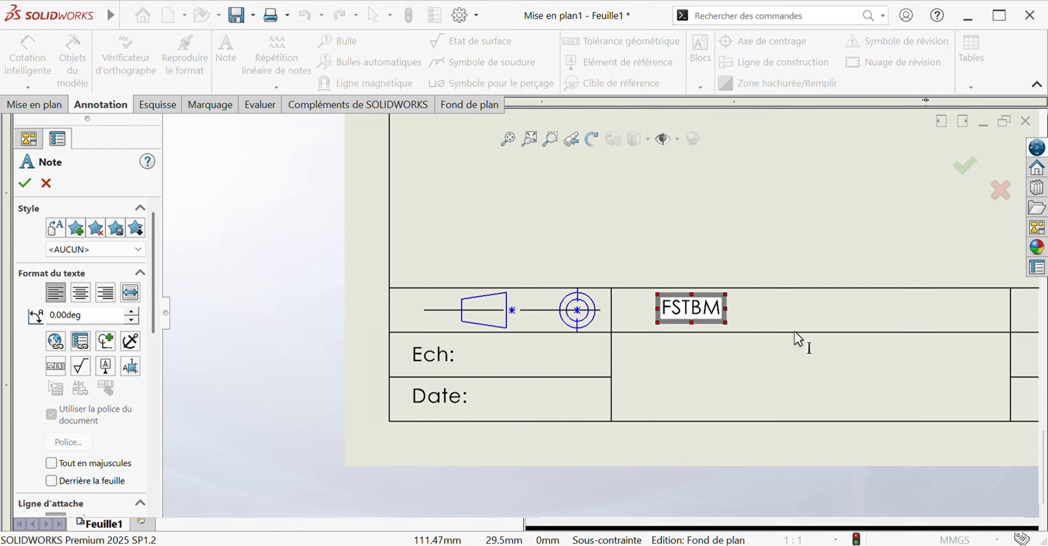
{"action": "double_click", "coordinate": [687, 301]}
{"action": "left_click", "coordinate": [753, 309]}
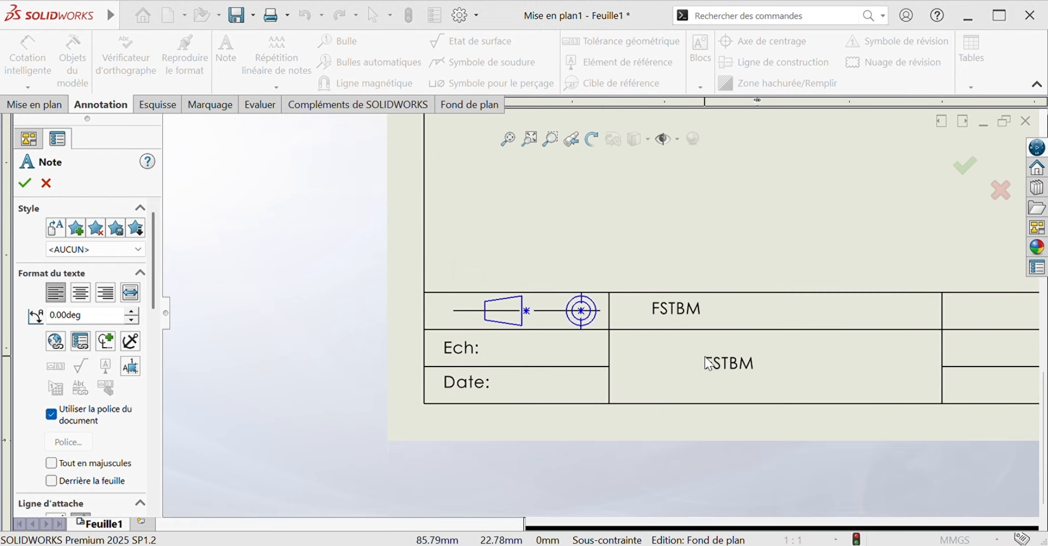
Add a note reading "Piéce" in the title block's large middle cell, below the "FSTBM" note.
{"action": "left_click", "coordinate": [751, 364]}
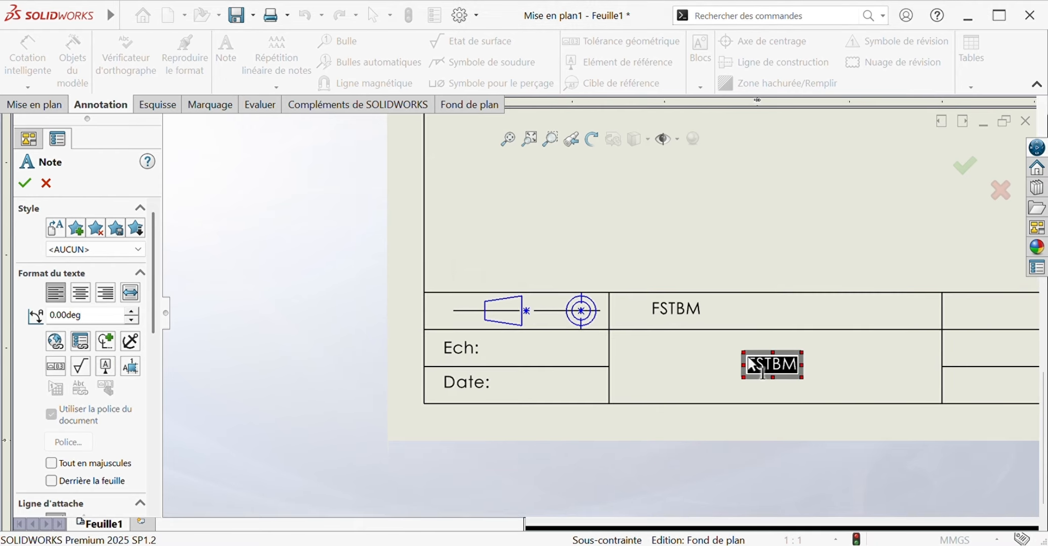
{"action": "type", "text": "pi"}
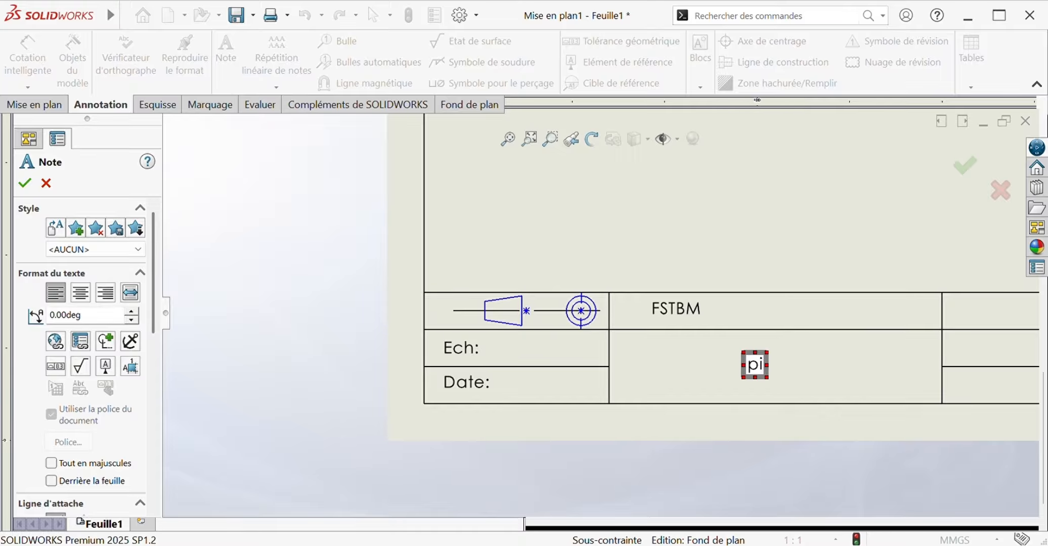
{"action": "key", "text": "BackSpace"}
{"action": "key", "text": "BackSpace"}
{"action": "type", "text": "Piéce"}
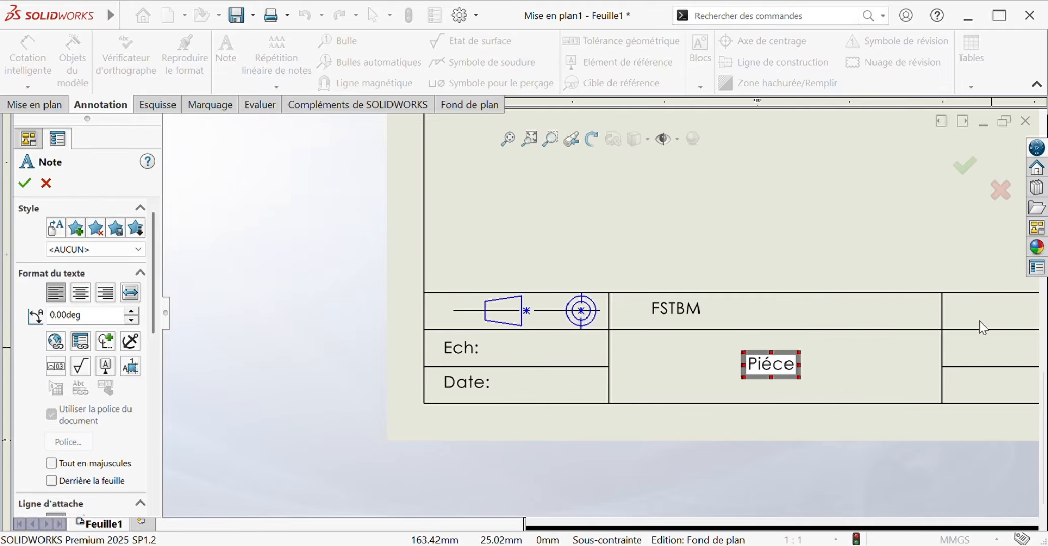
Add a note with the drafter's full name in capitals in the title block's upper-right cell.
{"action": "scroll", "coordinate": [959, 281], "scroll_direction": "up", "scroll_amount": 3}
{"action": "scroll", "coordinate": [941, 271], "scroll_direction": "down", "scroll_amount": 3}
{"action": "scroll", "coordinate": [768, 380], "scroll_direction": "down", "scroll_amount": 2}
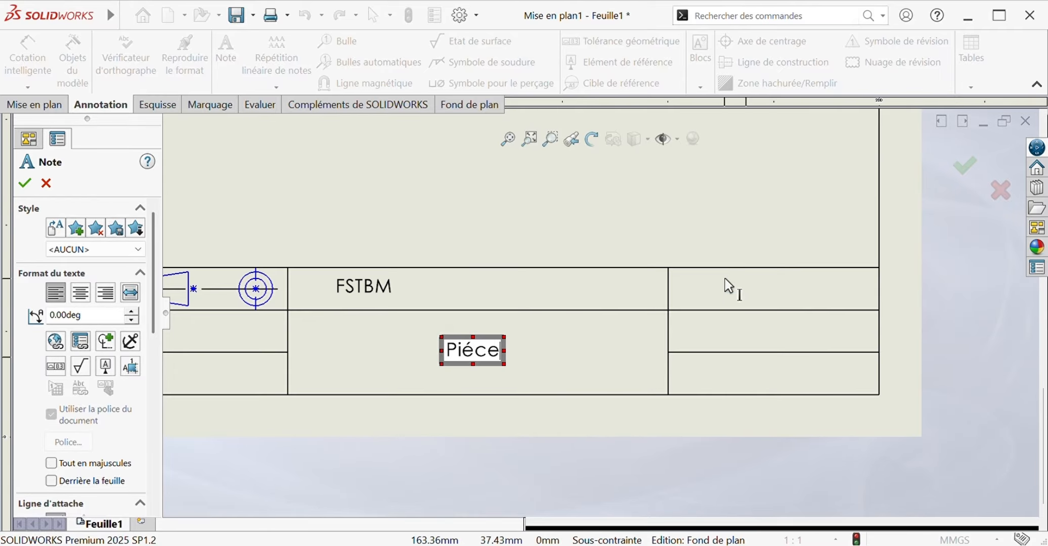
{"action": "left_click", "coordinate": [727, 290]}
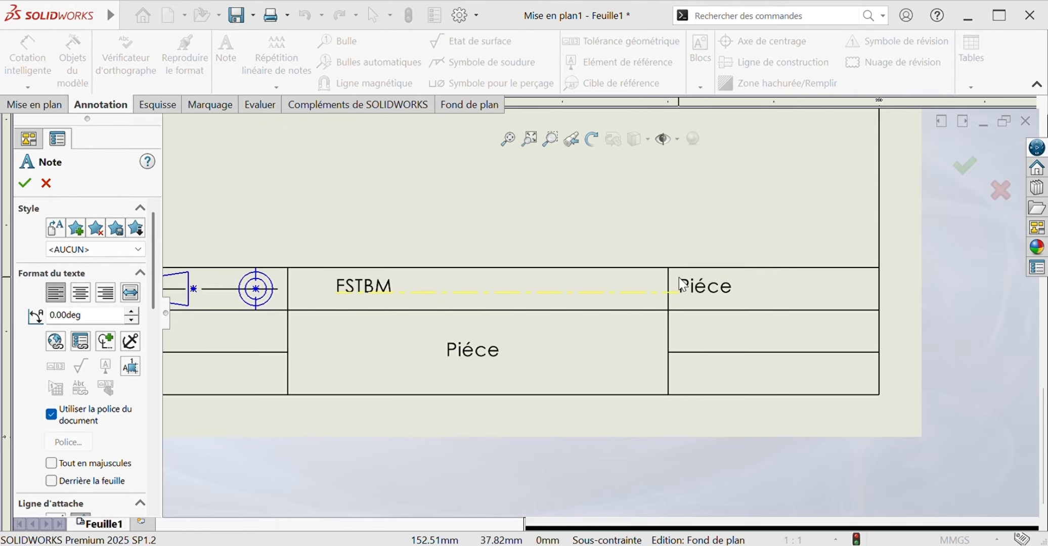
{"action": "left_click", "coordinate": [680, 287]}
{"action": "type", "text": "MANAL LAOUANE"}
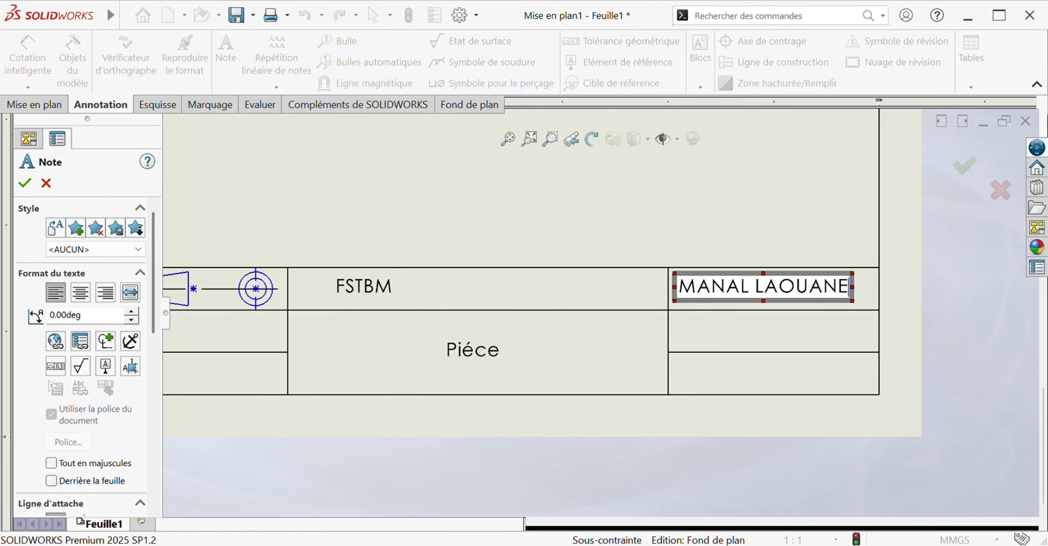
Add a note reading "S/Groupe:" in the title block's middle-right cell, below the drafter's name.
{"action": "left_click", "coordinate": [684, 335]}
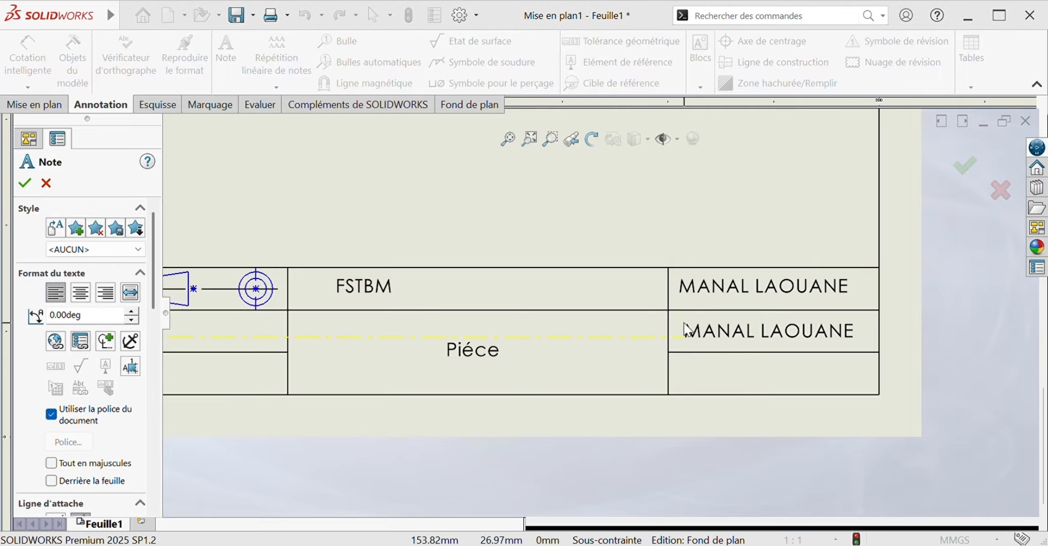
{"action": "left_click", "coordinate": [686, 326]}
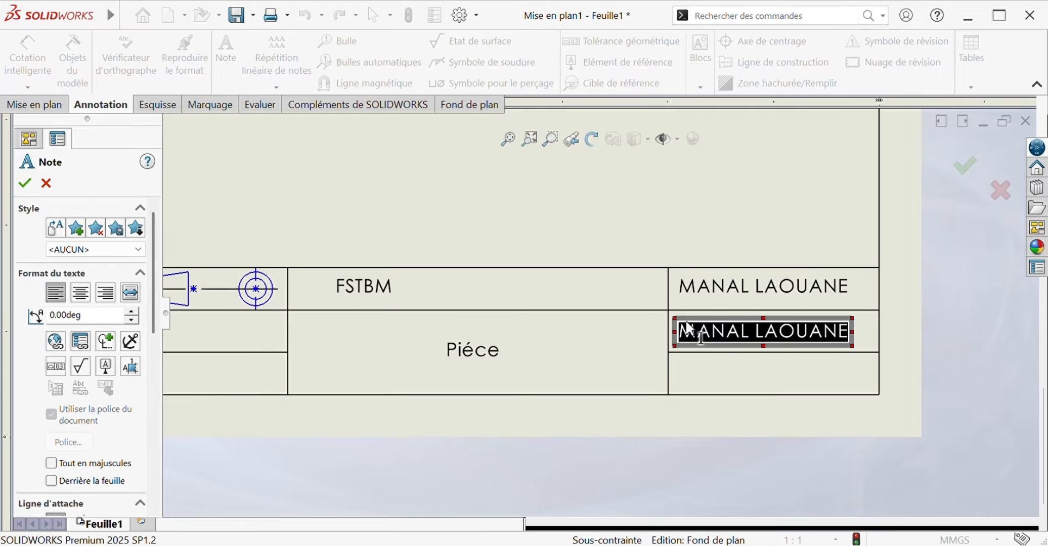
{"action": "type", "text": "S"}
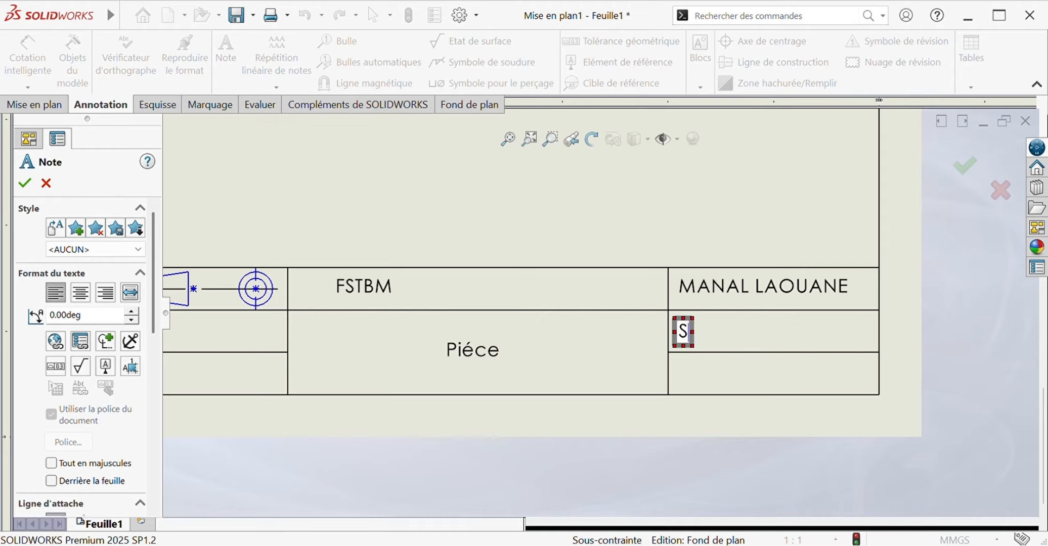
{"action": "type", "text": ":"}
{"action": "key", "text": "BackSpace"}
{"action": "type", "text": "/G"}
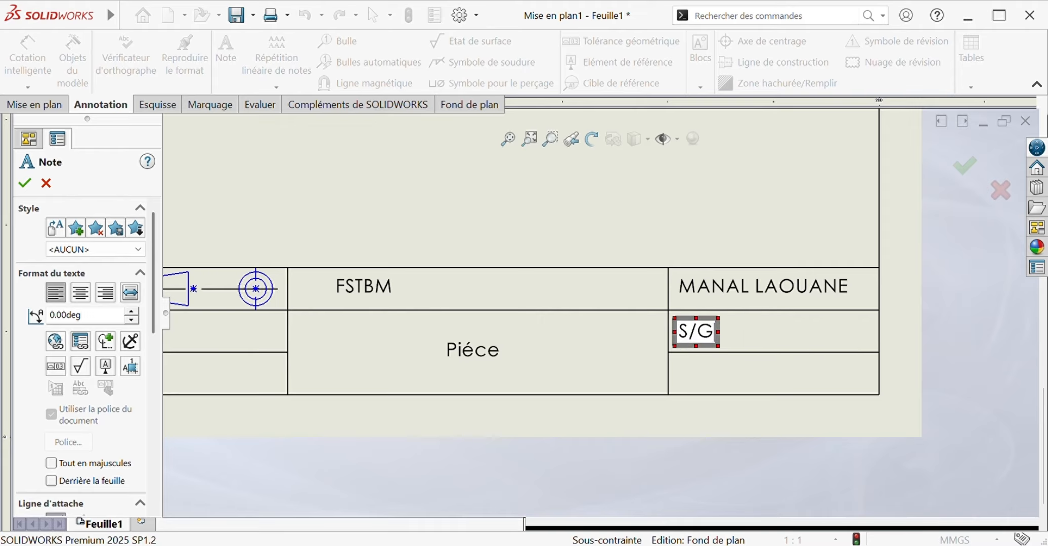
{"action": "type", "text": "roupe:"}
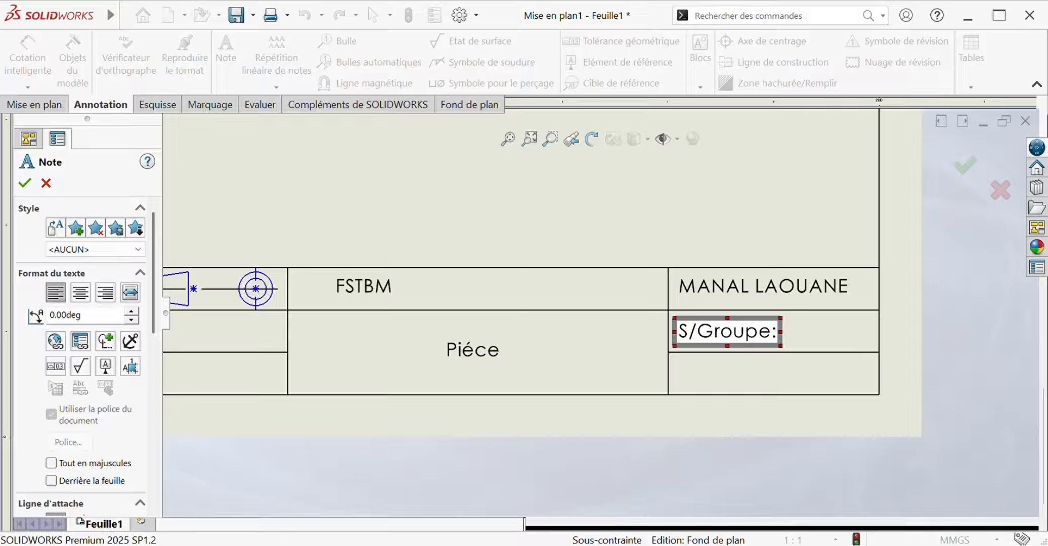
Add a note reading "Matériau:" in the title block's lower-right cell and finish placing notes.
{"action": "left_click", "coordinate": [678, 365]}
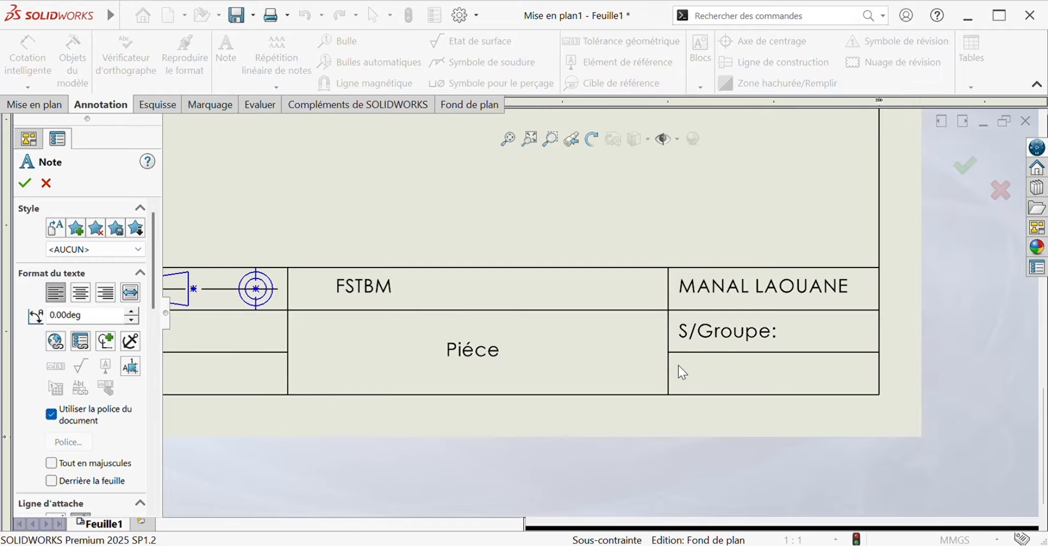
{"action": "type", "text": "S/Groupe:"}
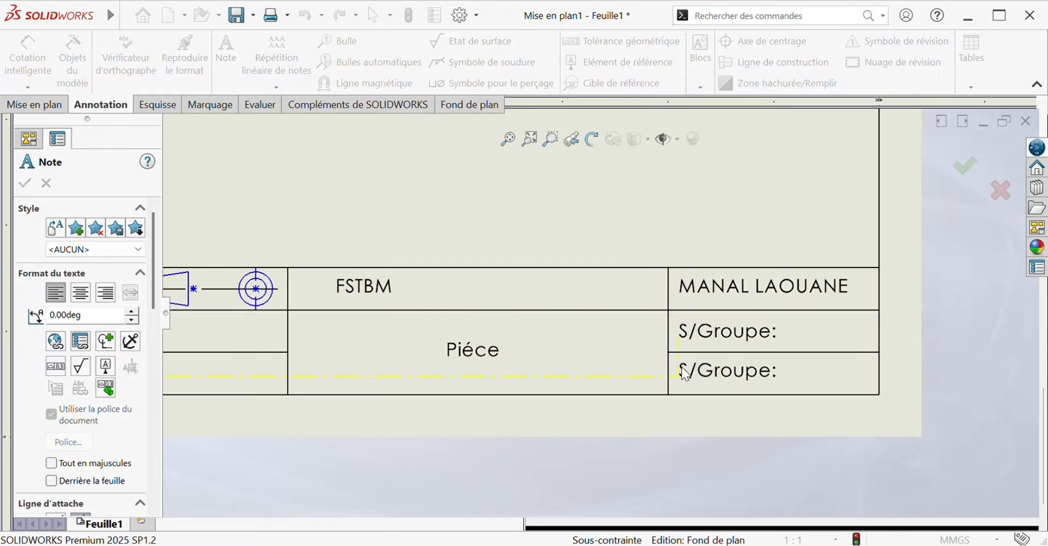
{"action": "double_click", "coordinate": [687, 374]}
{"action": "type", "text": "Mat"}
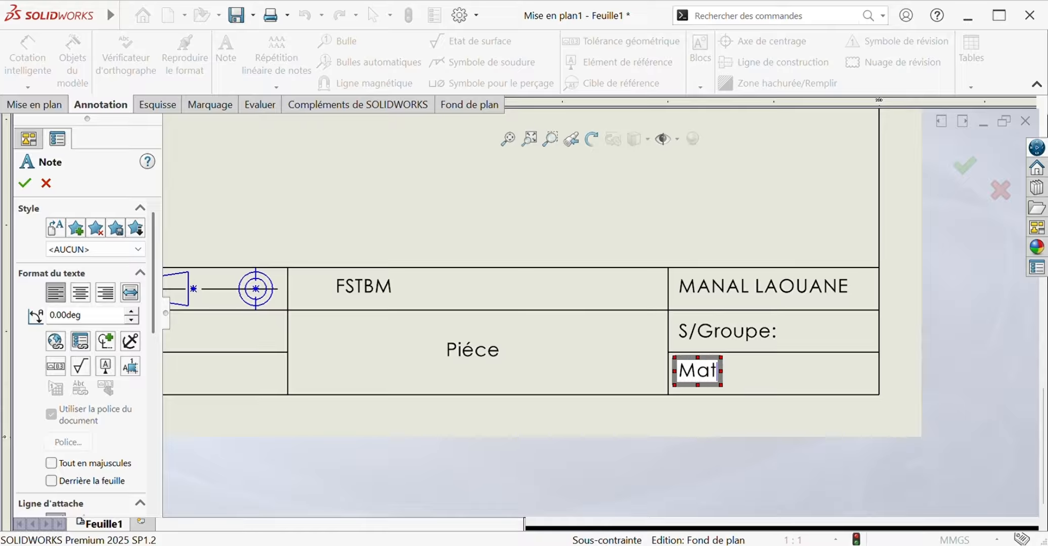
{"action": "type", "text": "ériau:"}
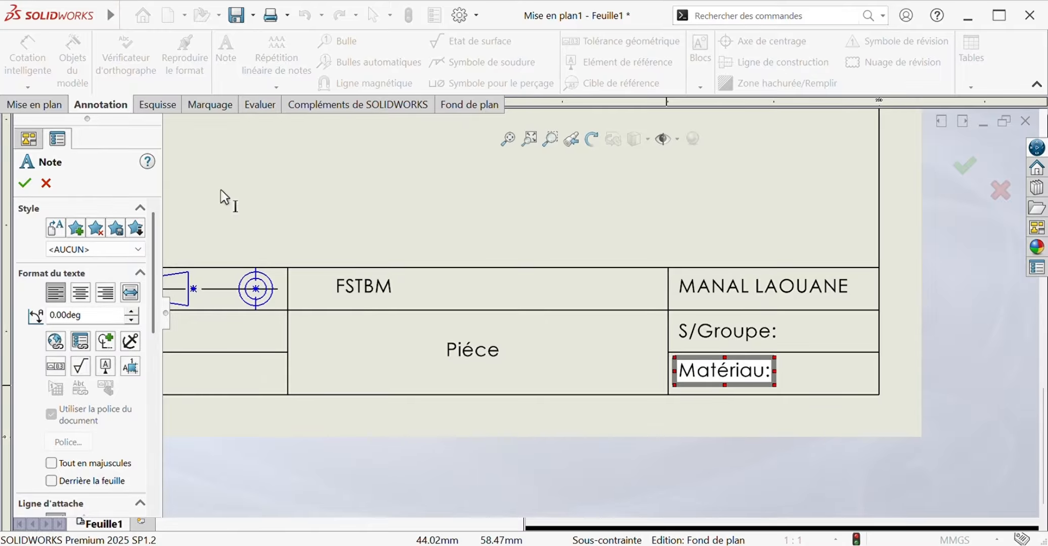
{"action": "key", "text": "Escape"}
Move the "FSTBM" note horizontally to the centre of its title block cell.
{"action": "left_click_drag", "start_coordinate": [372, 291], "coordinate": [473, 292]}
{"action": "scroll", "coordinate": [618, 210], "scroll_direction": "up", "scroll_amount": 8}
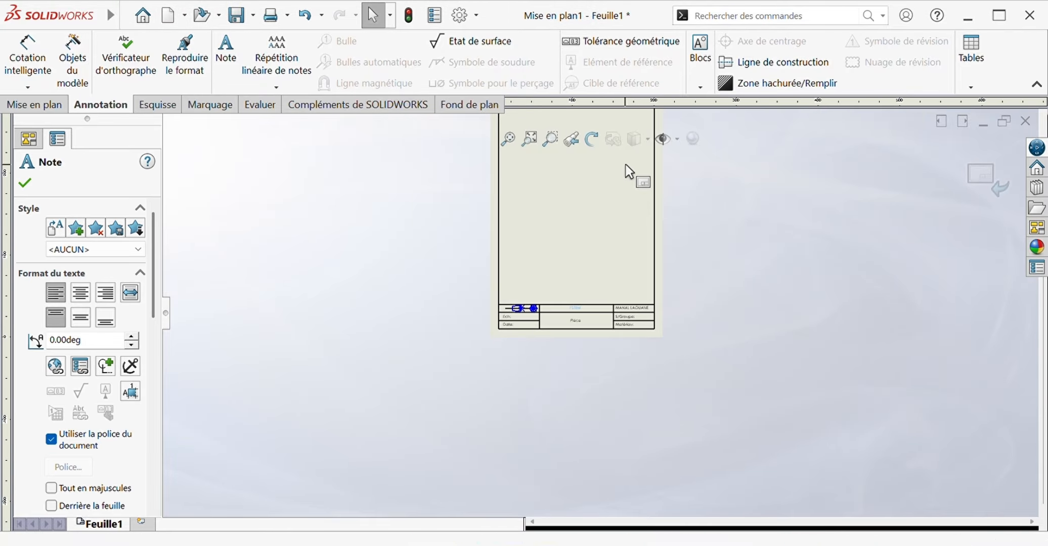
{"action": "scroll", "coordinate": [626, 160], "scroll_direction": "down", "scroll_amount": 3}
{"action": "left_click", "coordinate": [777, 226]}
{"action": "left_click", "coordinate": [508, 139]}
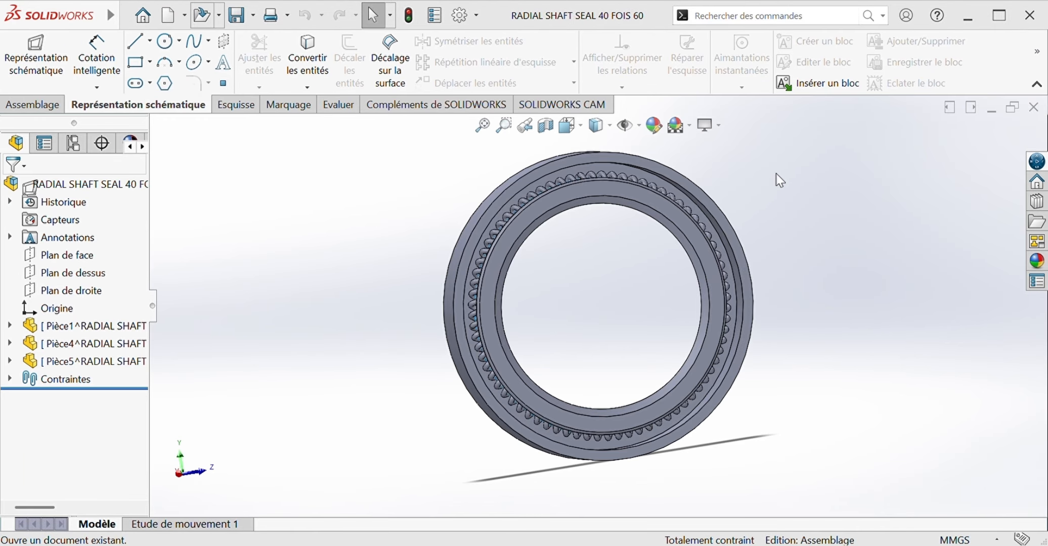
Go to the drawing "Mise en plan - Copie" and leave sheet format editing to edit the sheet.
{"action": "left_click", "coordinate": [643, 408]}
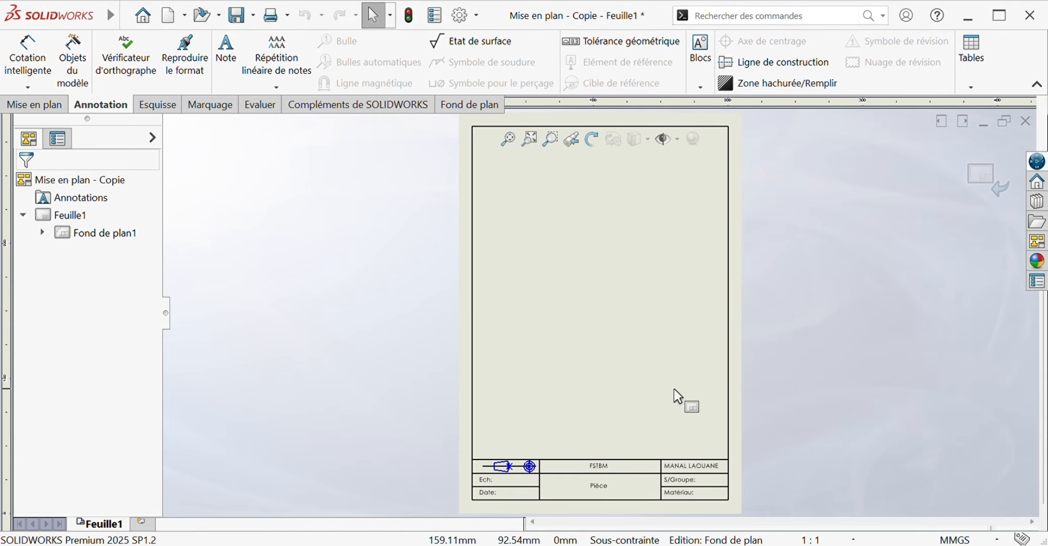
{"action": "right_click", "coordinate": [671, 375]}
{"action": "left_click", "coordinate": [721, 178]}
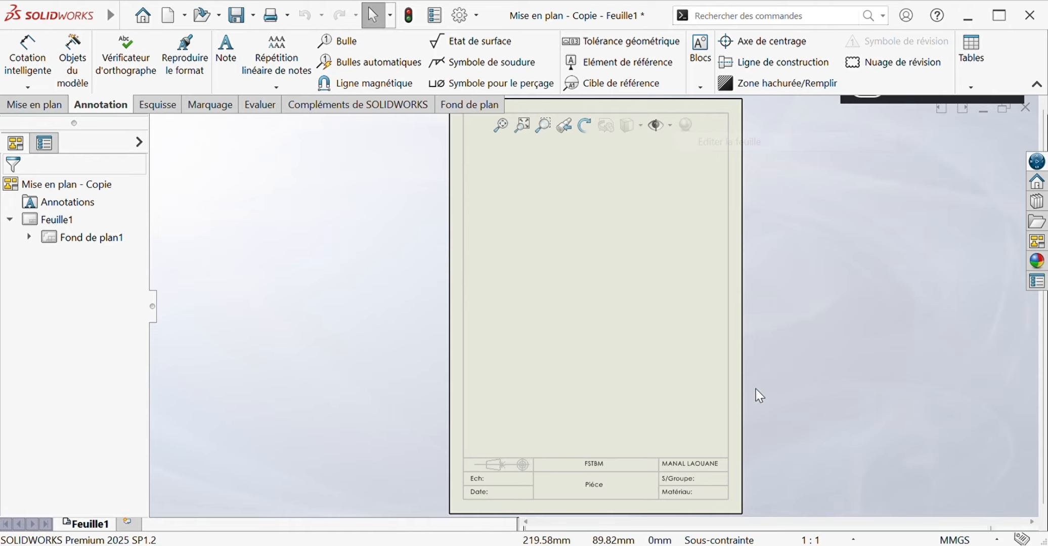
Change the "Piéce" note in the title block's large middle cell to read "JOINT RADIAL 40 60".
{"action": "scroll", "coordinate": [602, 478], "scroll_direction": "down", "scroll_amount": 6}
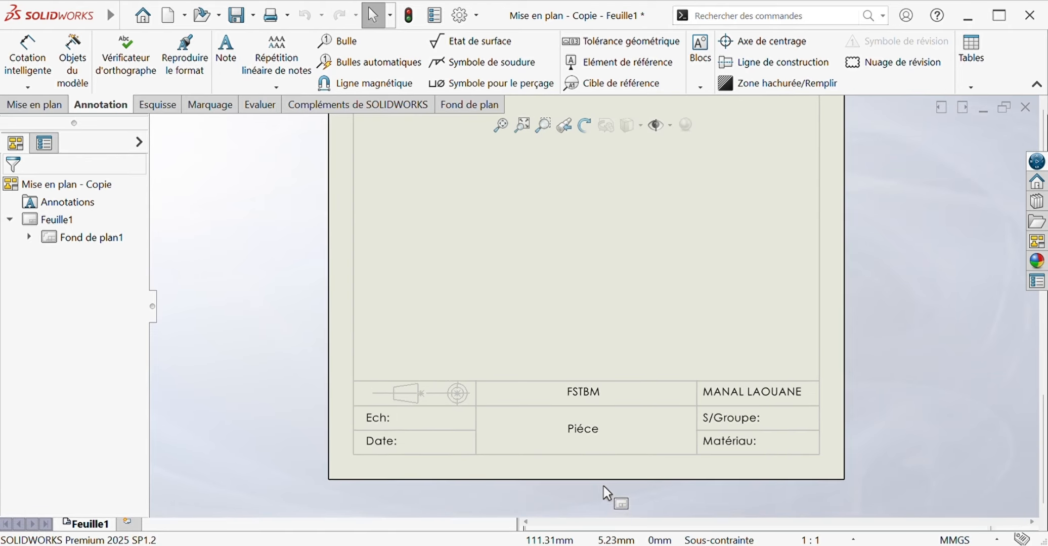
{"action": "left_click", "coordinate": [588, 412]}
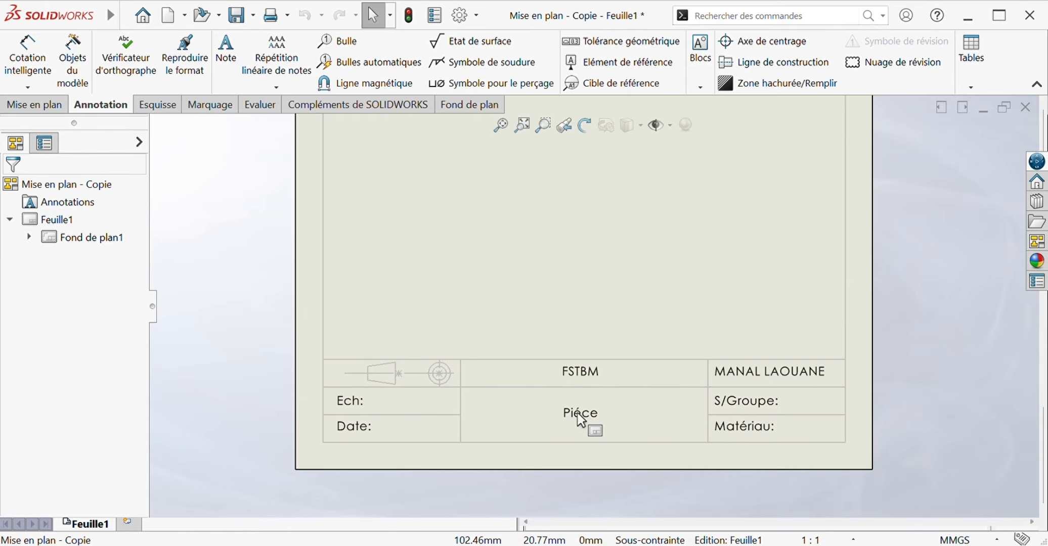
{"action": "scroll", "coordinate": [582, 421], "scroll_direction": "down", "scroll_amount": 3}
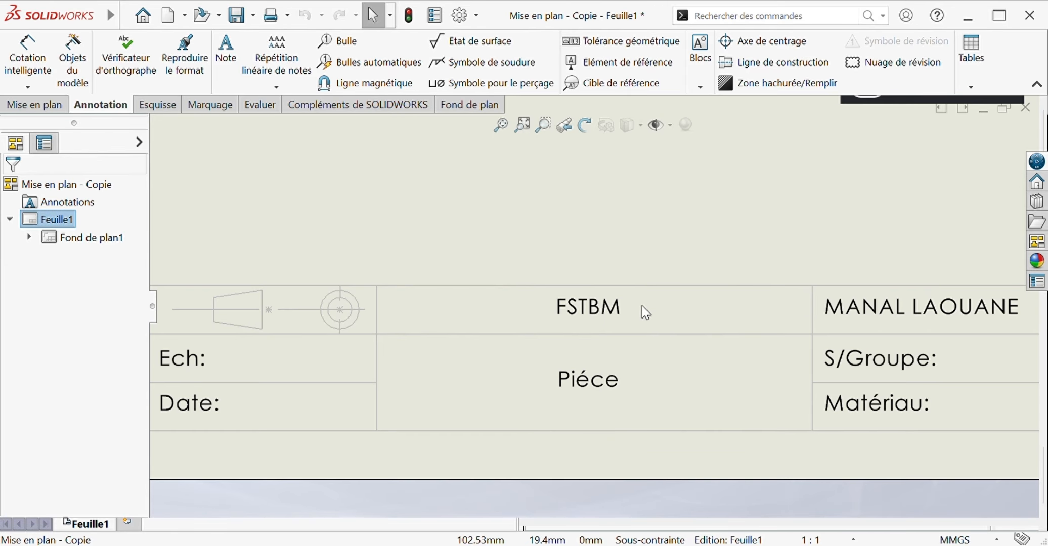
{"action": "double_click", "coordinate": [586, 380]}
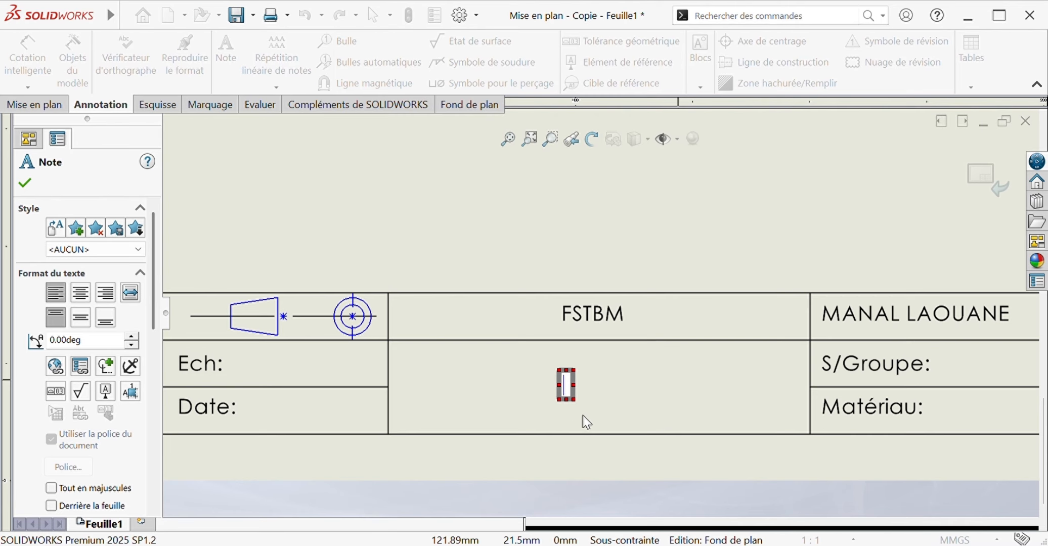
{"action": "type", "text": "JOINT RADU"}
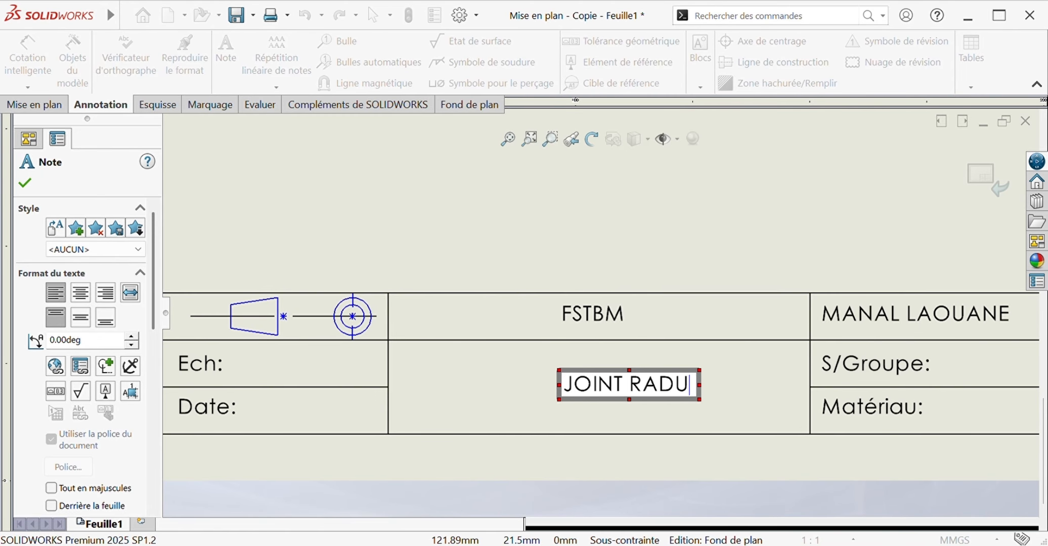
{"action": "key", "text": "BackSpace"}
{"action": "type", "text": "IAL "}
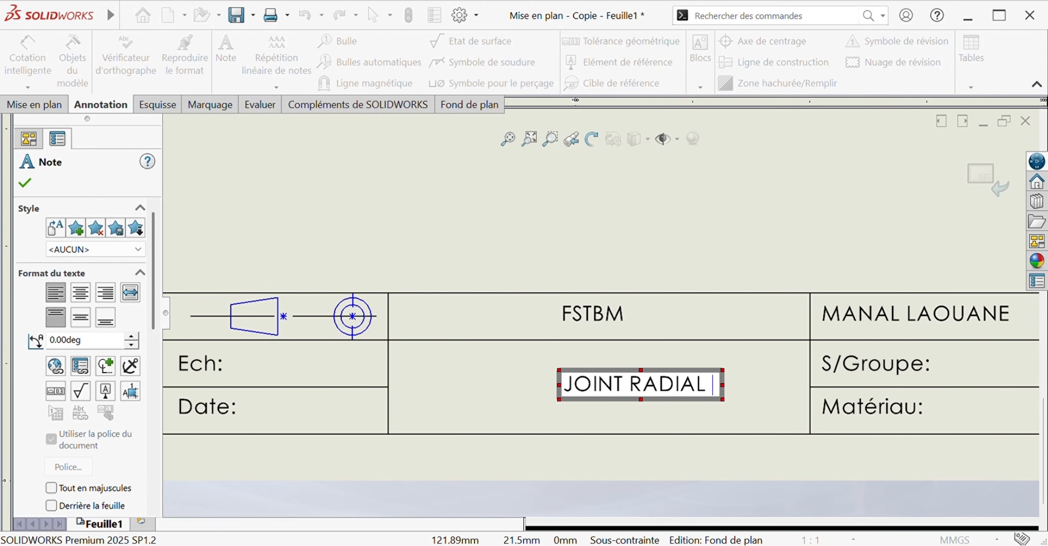
{"action": "type", "text": "40"}
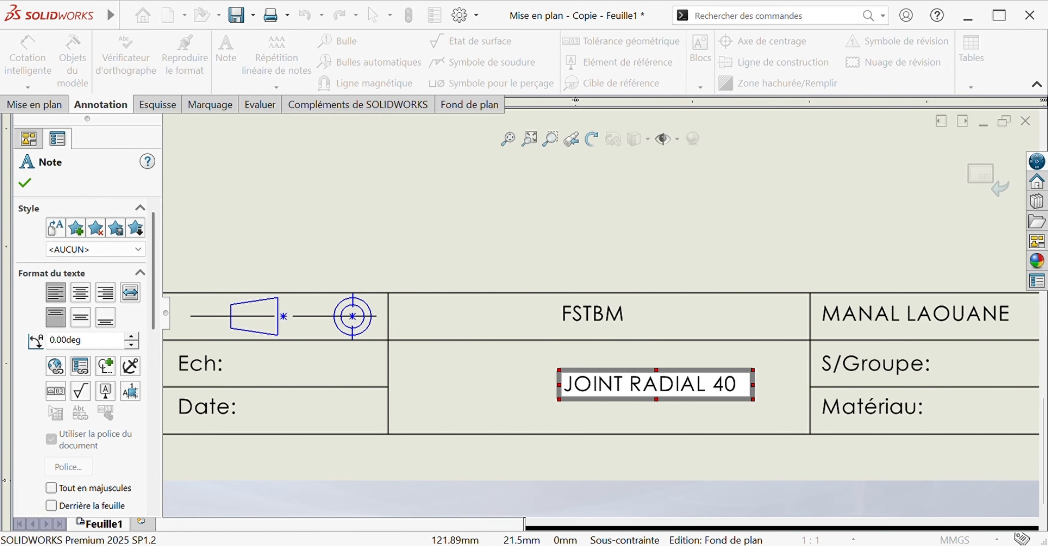
{"action": "type", "text": " 60"}
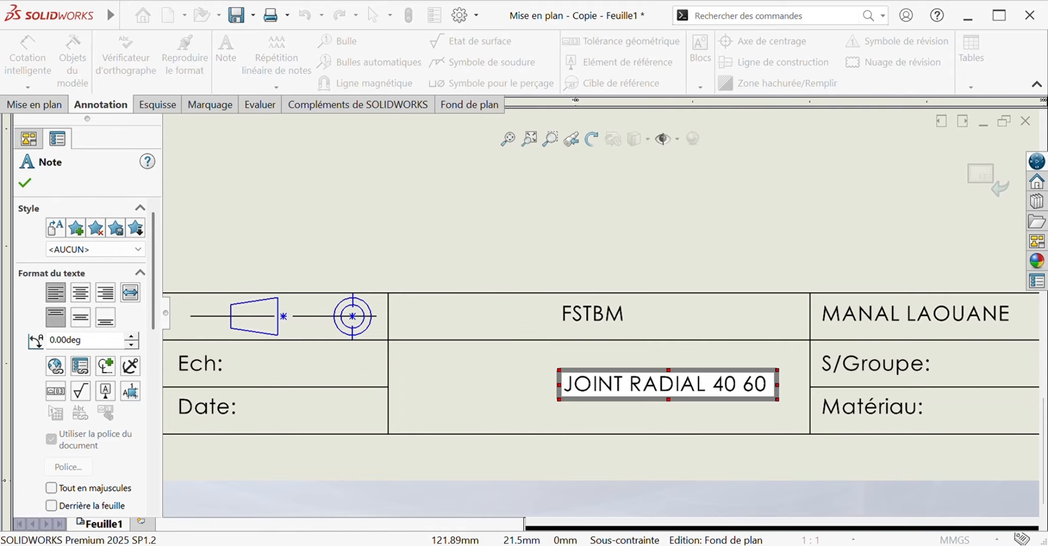
{"action": "left_click", "coordinate": [549, 369]}
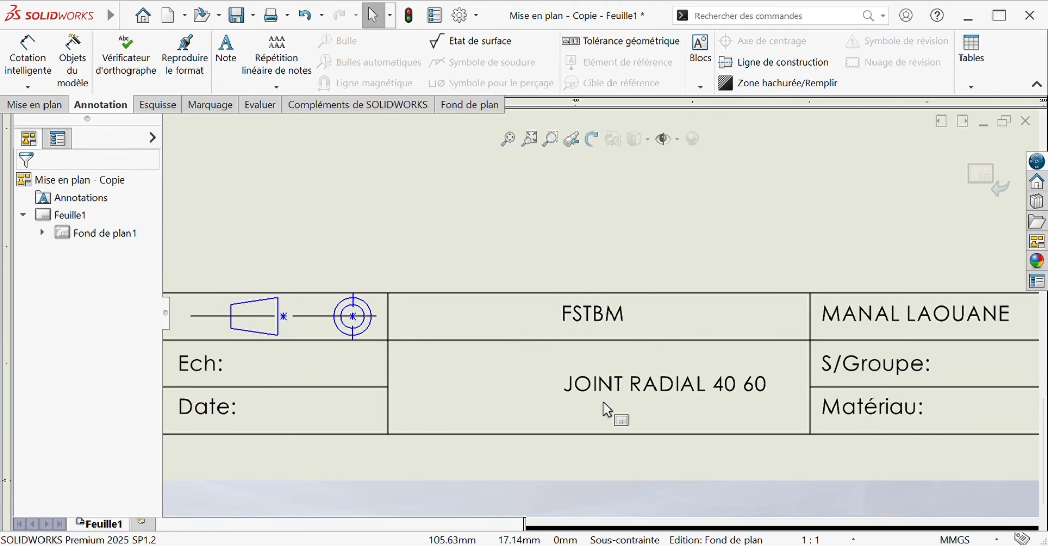
Move the "JOINT RADIAL 40 60" note to the centre of its title block cell.
{"action": "left_click_drag", "start_coordinate": [604, 379], "coordinate": [550, 368]}
{"action": "left_click", "coordinate": [542, 379]}
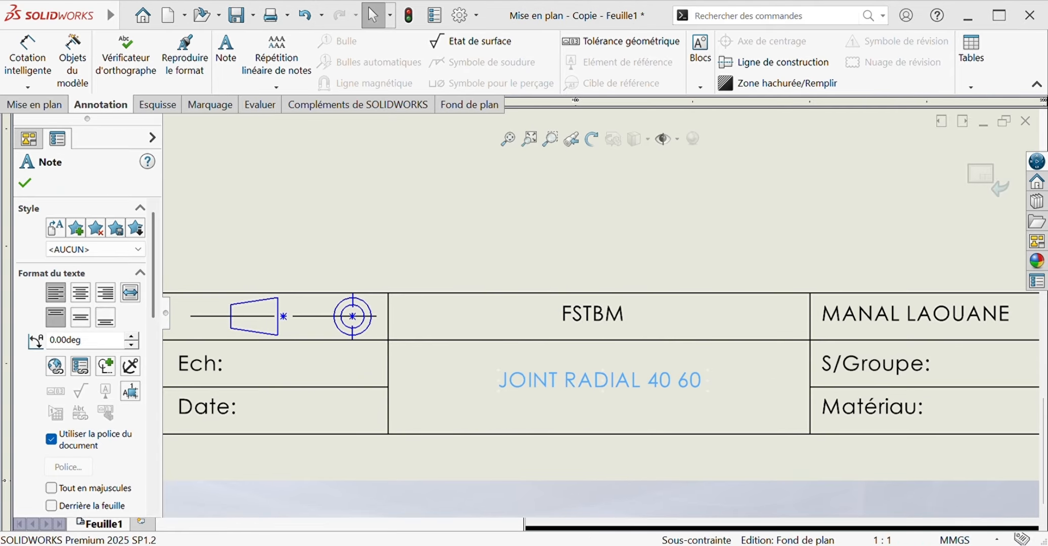
{"action": "left_click", "coordinate": [511, 212]}
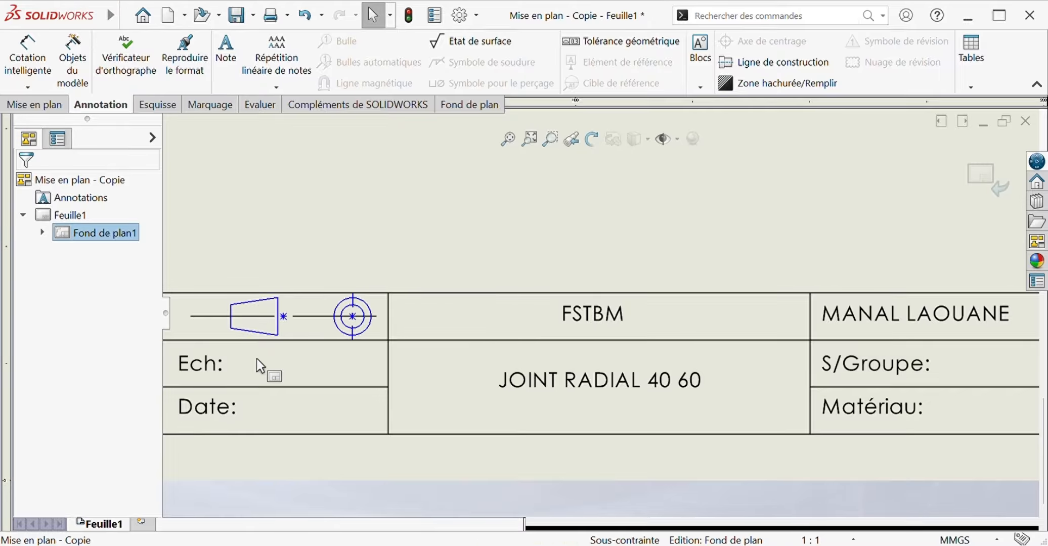
Complete the scale note in the title block so it reads "Ech: 3:1".
{"action": "double_click", "coordinate": [222, 364]}
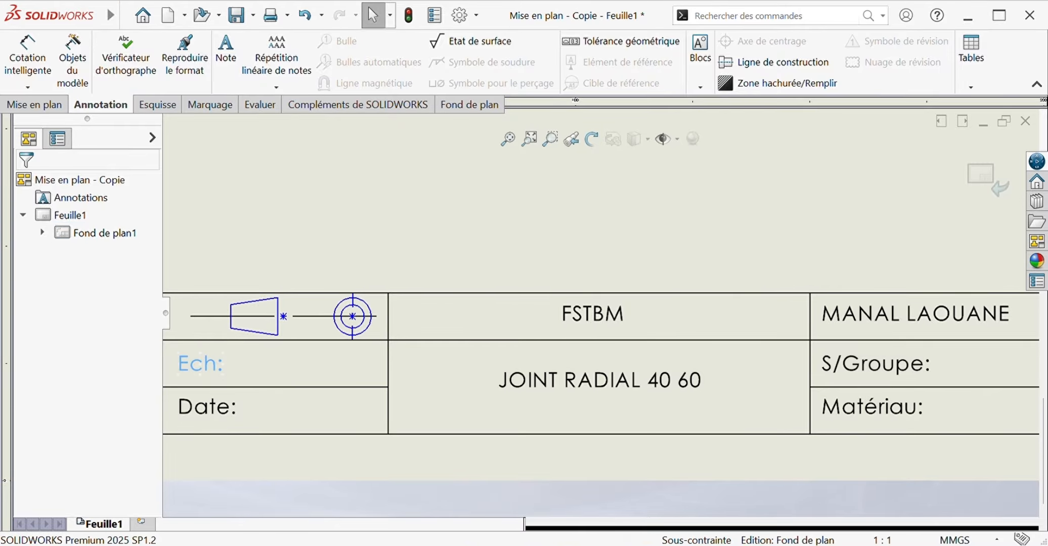
{"action": "left_click", "coordinate": [225, 366]}
{"action": "type", "text": "3/"}
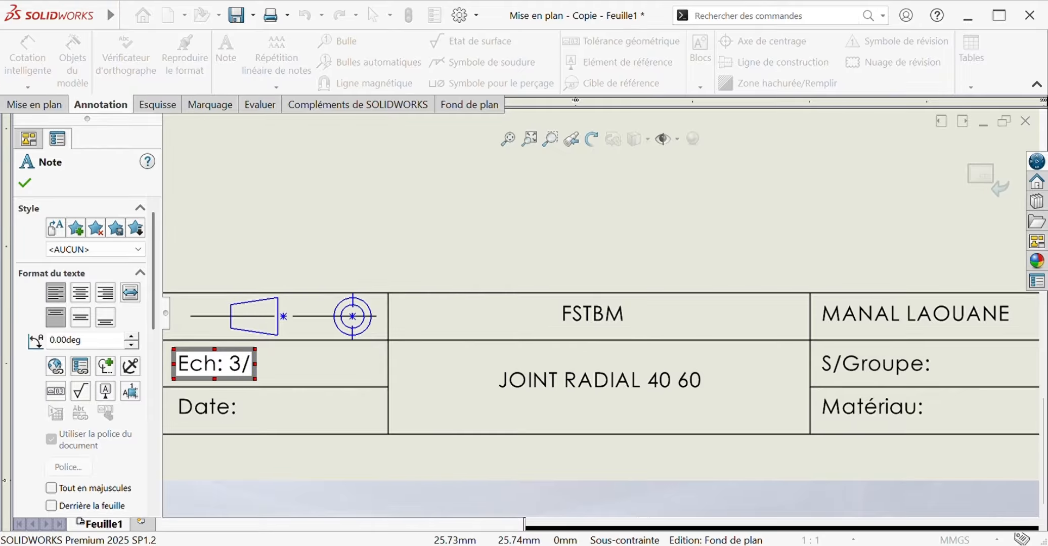
{"action": "key", "text": "BackSpace"}
{"action": "type", "text": ":1"}
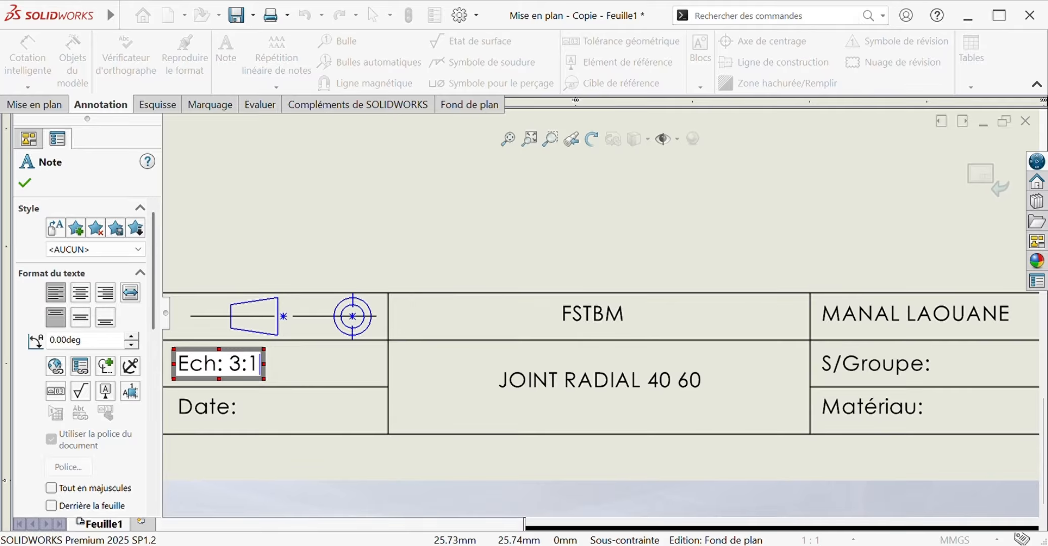
Complete the date note in the title block so it reads "Date: 04/06/2026".
{"action": "left_click", "coordinate": [204, 420]}
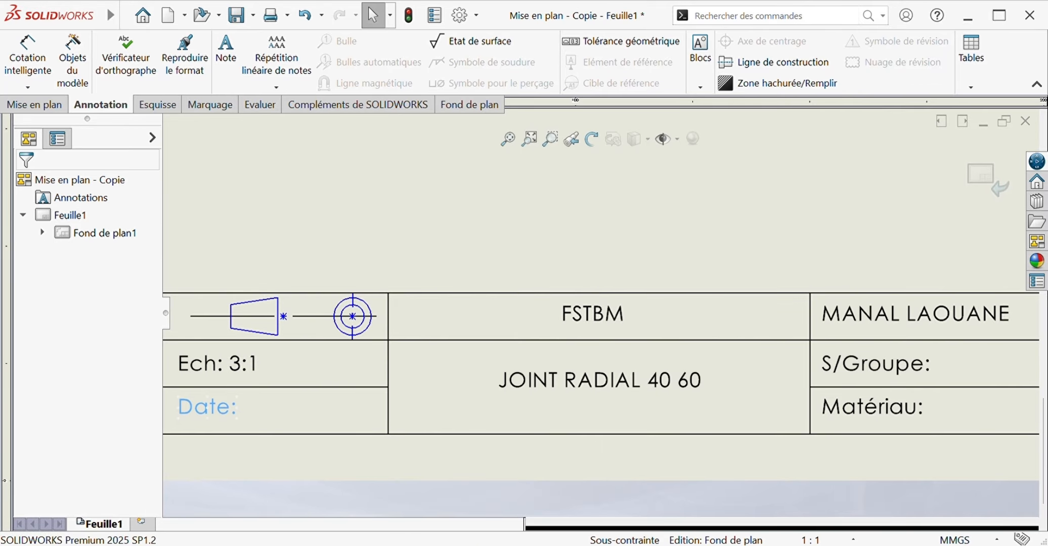
{"action": "double_click", "coordinate": [204, 418]}
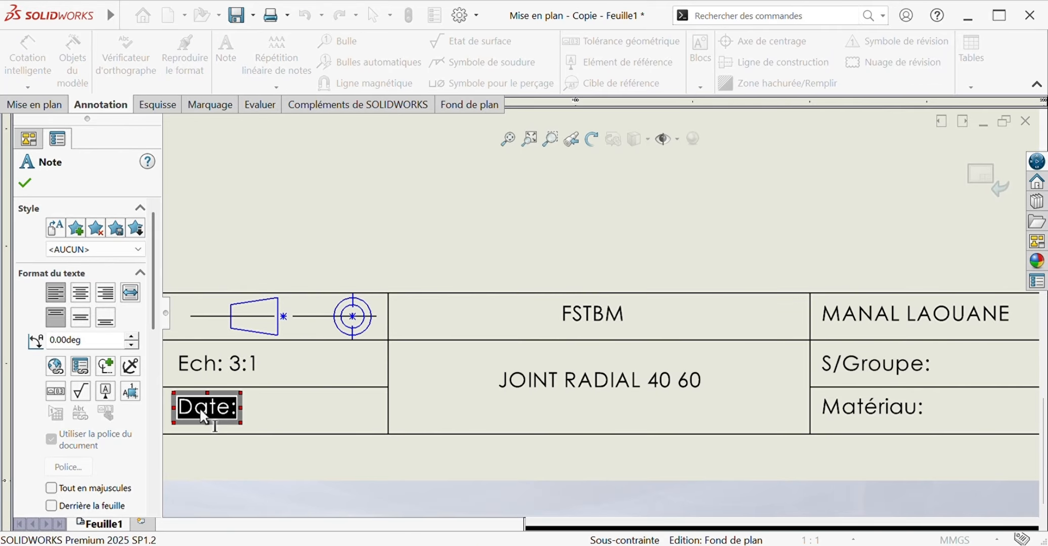
{"action": "left_click", "coordinate": [202, 417]}
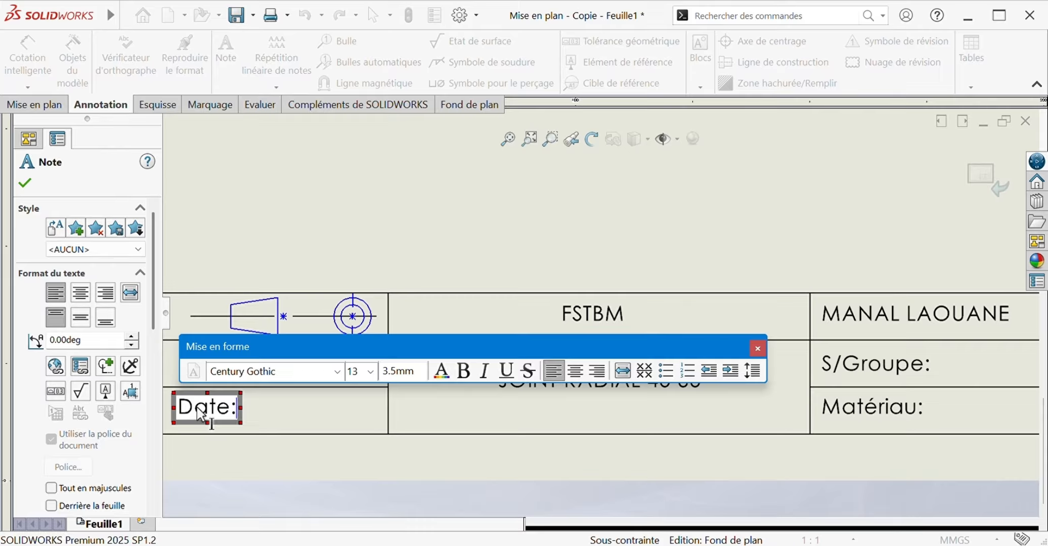
{"action": "type", "text": "à"}
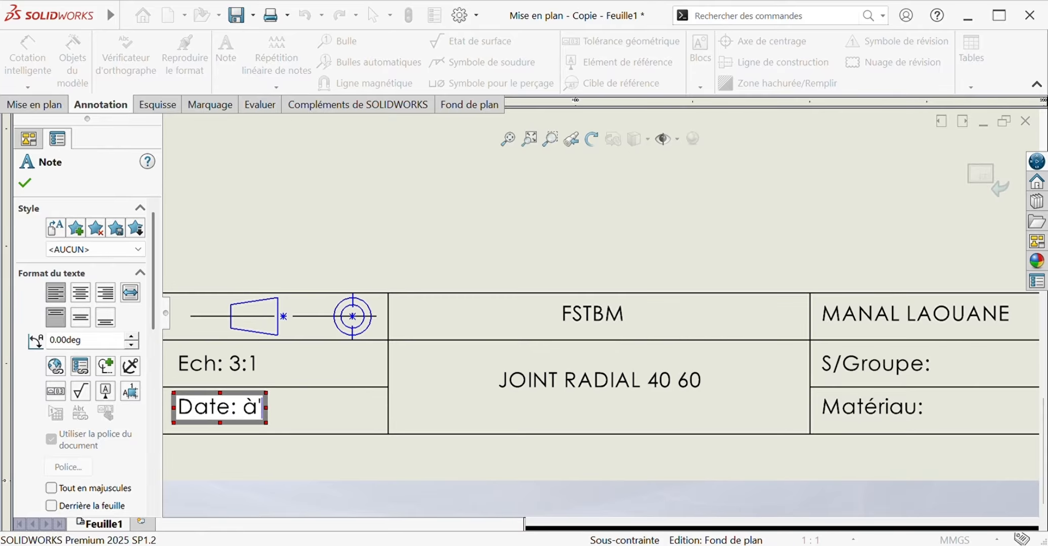
{"action": "key", "text": "BackSpace"}
{"action": "type", "text": "04/"}
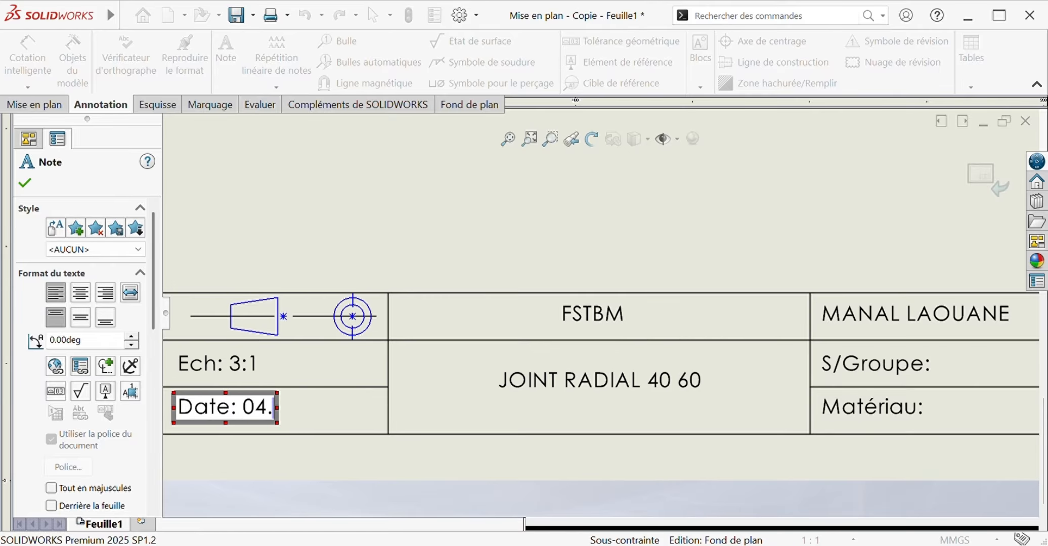
{"action": "type", "text": "06/"}
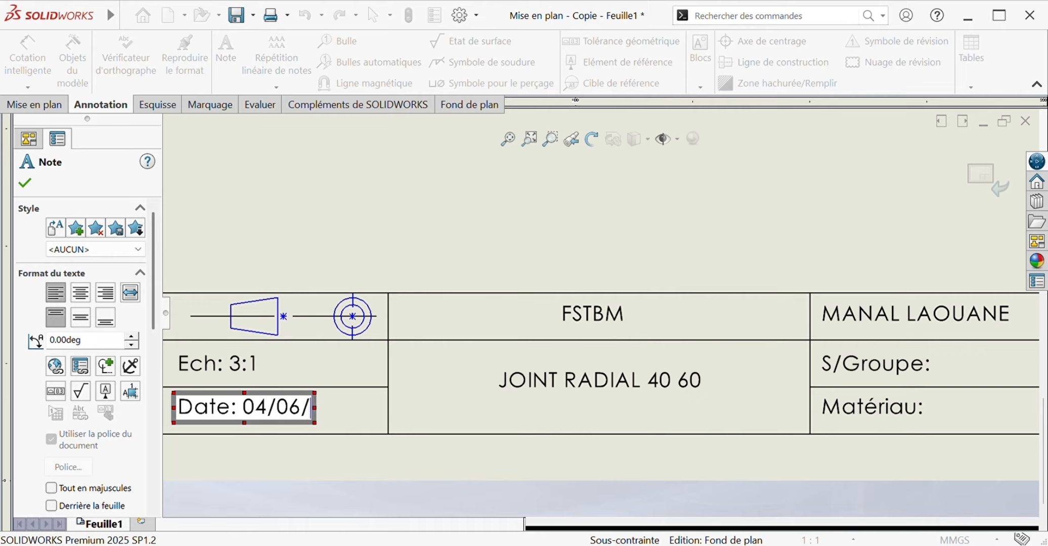
{"action": "type", "text": "2026"}
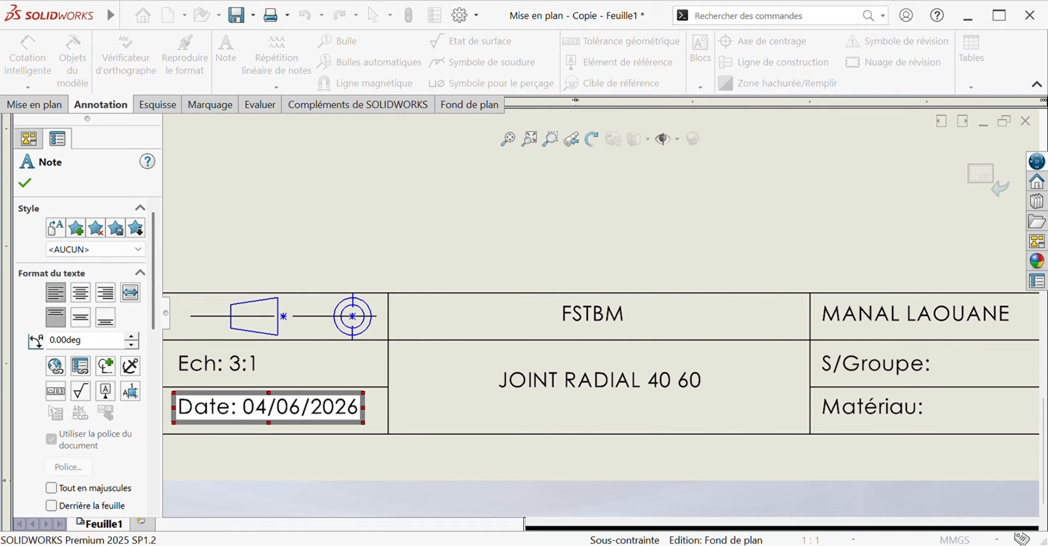
{"action": "left_click", "coordinate": [409, 223]}
Enlarge the text of the "JOINT RADIAL 40 60" note and recentre the note in its title block cell.
{"action": "double_click", "coordinate": [543, 372]}
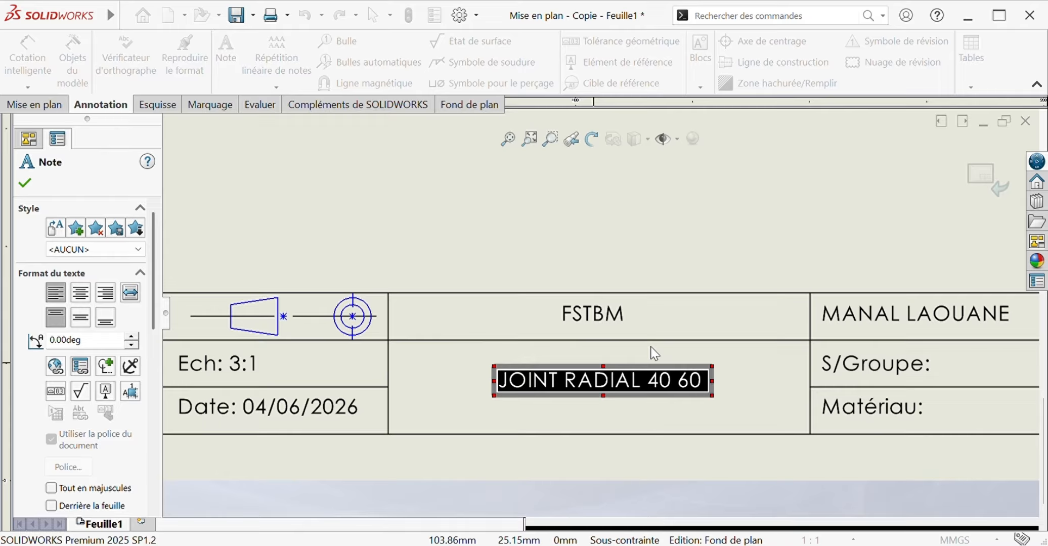
{"action": "left_click", "coordinate": [846, 240]}
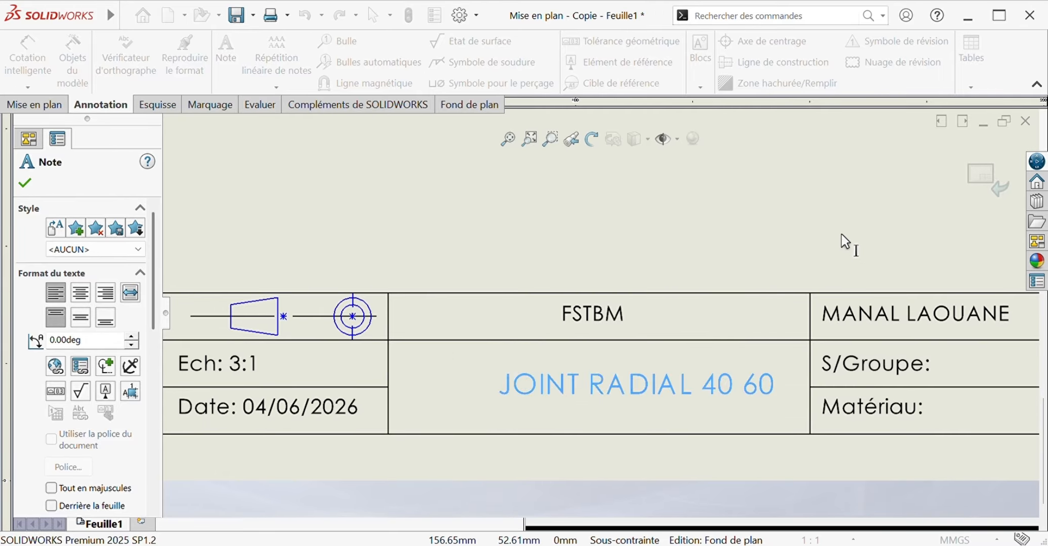
{"action": "left_click_drag", "start_coordinate": [599, 397], "coordinate": [554, 386]}
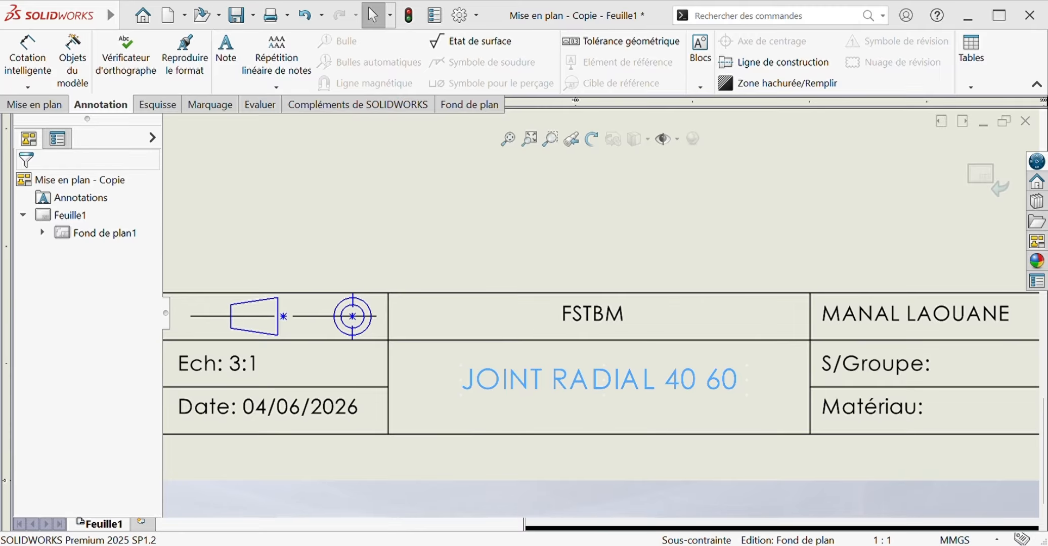
{"action": "left_click", "coordinate": [696, 224]}
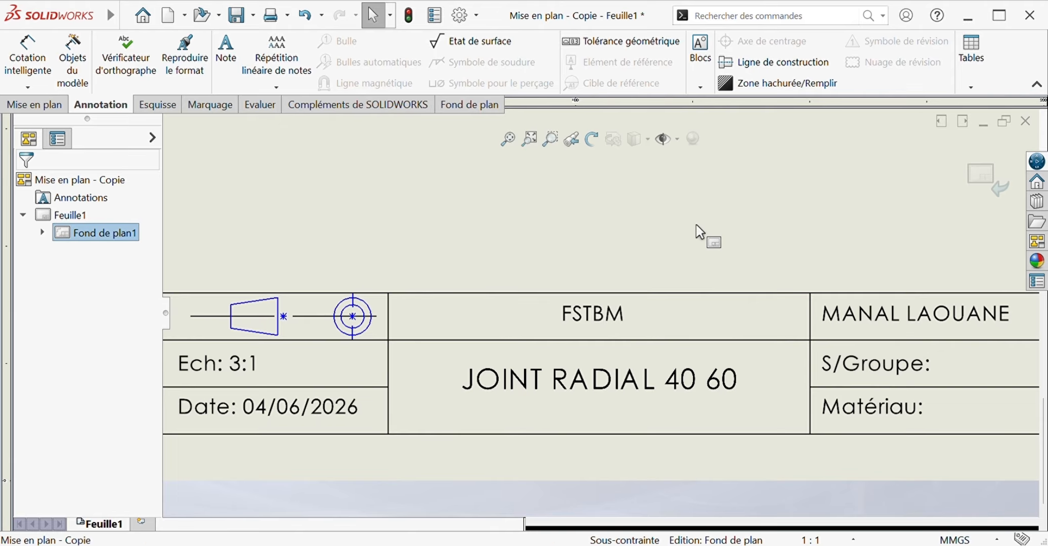
Fit the whole sheet in view and leave sheet format editing to return to the sheet.
{"action": "scroll", "coordinate": [696, 224], "scroll_direction": "up", "scroll_amount": 3}
{"action": "scroll", "coordinate": [493, 309], "scroll_direction": "up", "scroll_amount": 6}
{"action": "left_click", "coordinate": [507, 142]}
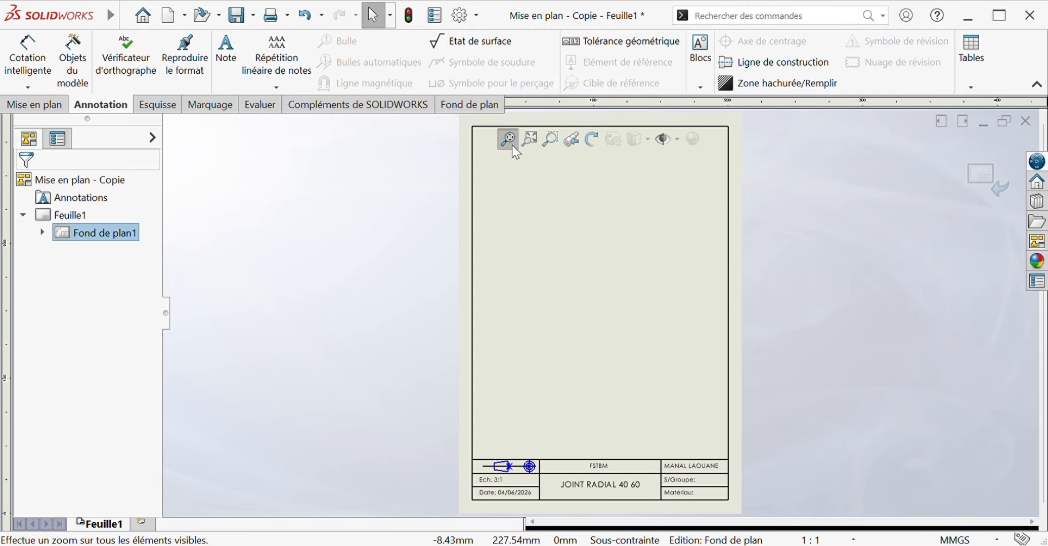
{"action": "double_click", "coordinate": [536, 318]}
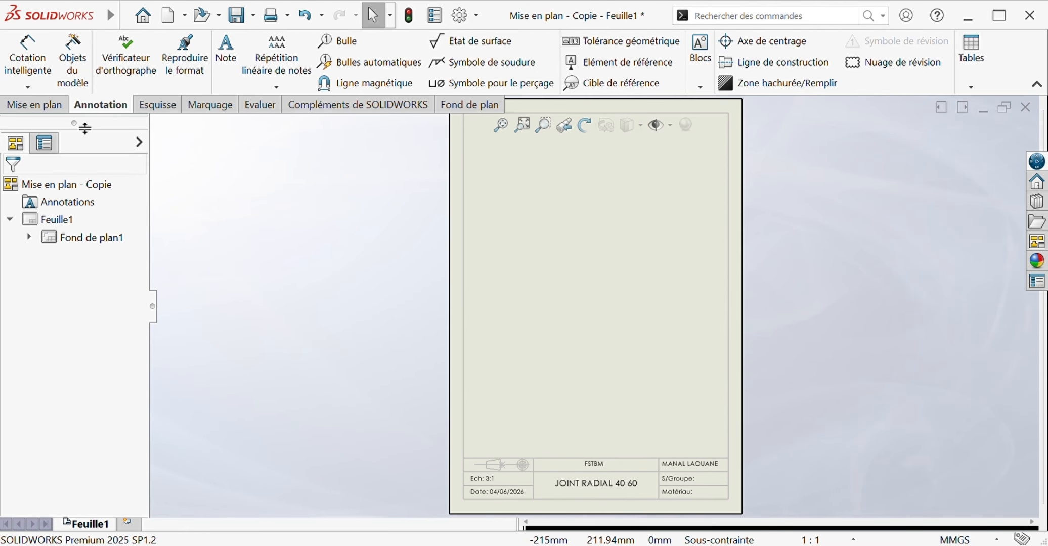
Set up a Model View of the open RADIAL SHAFT SEAL part with multiple views, using the front and isometric orientations.
{"action": "left_click", "coordinate": [33, 104]}
{"action": "left_click", "coordinate": [20, 58]}
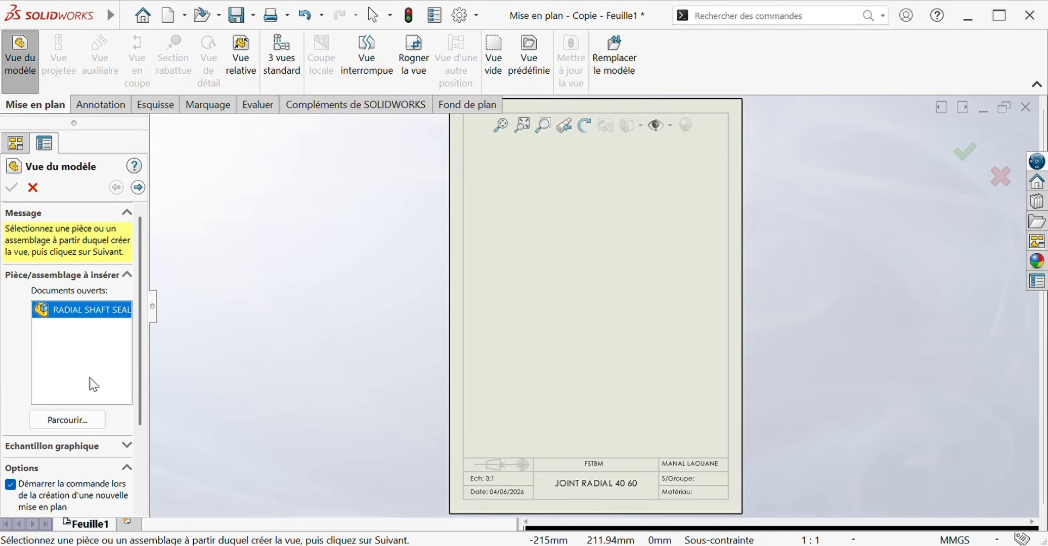
{"action": "left_click", "coordinate": [139, 191]}
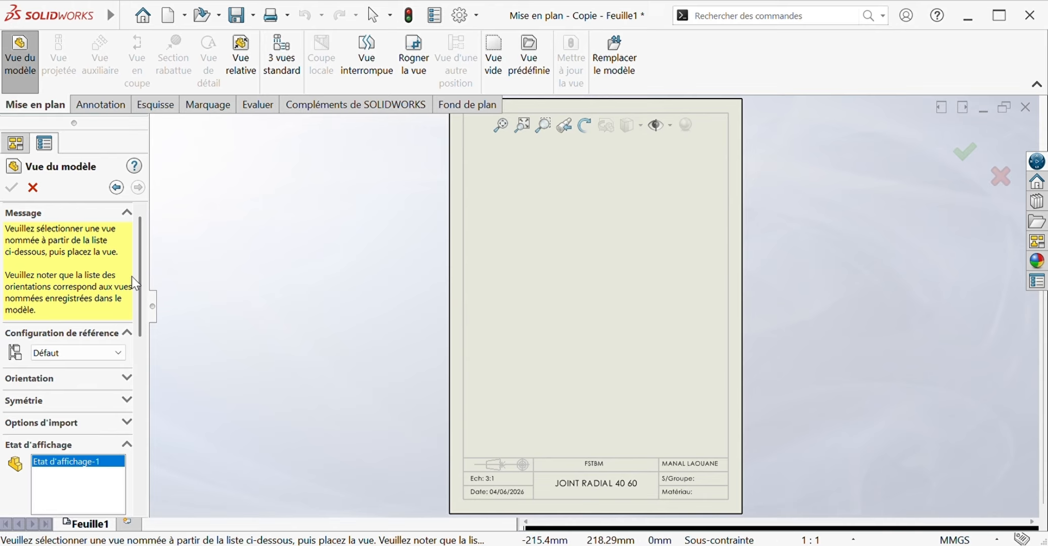
{"action": "scroll", "coordinate": [131, 291], "scroll_direction": "down", "scroll_amount": 3}
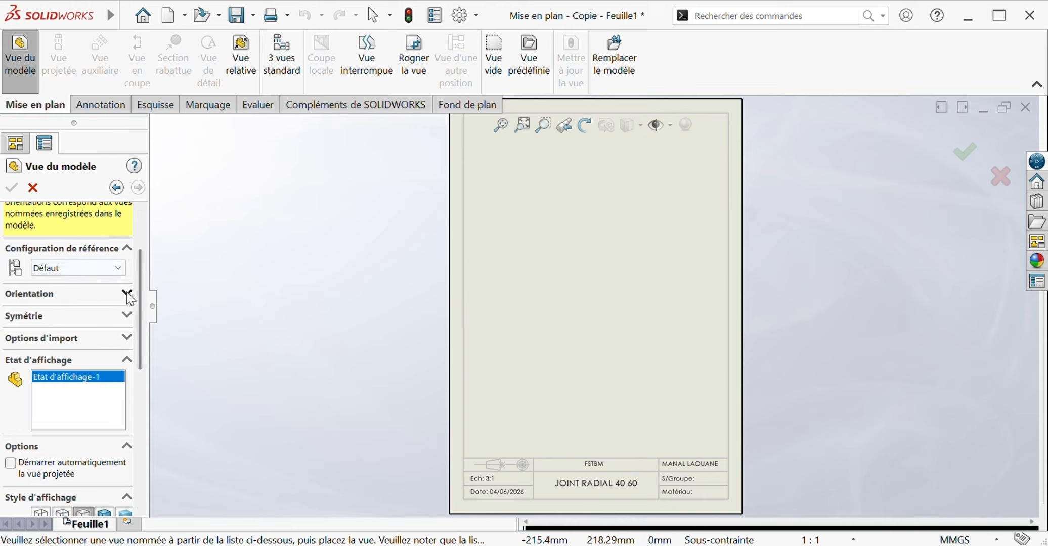
{"action": "left_click", "coordinate": [127, 294]}
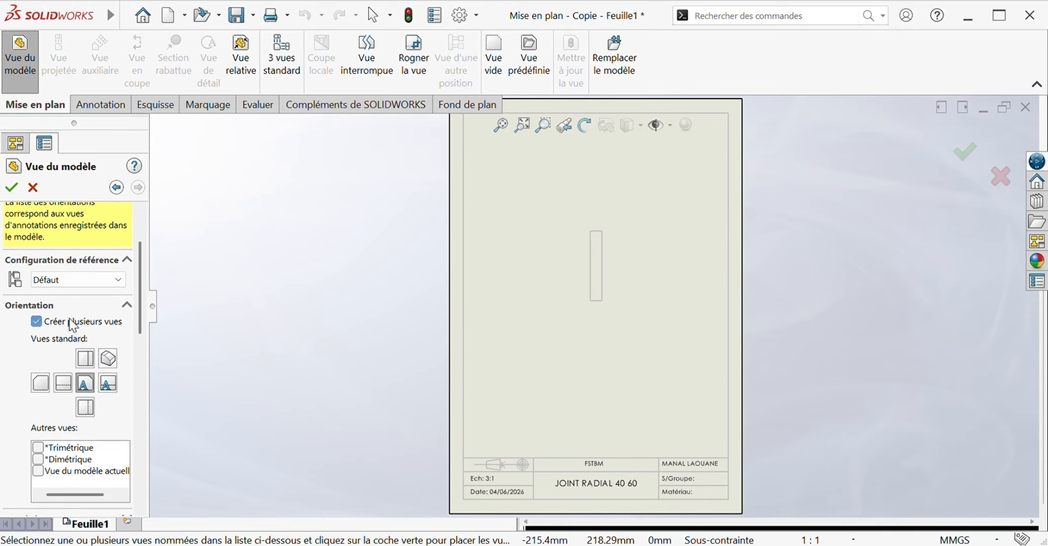
{"action": "scroll", "coordinate": [136, 302], "scroll_direction": "down", "scroll_amount": 3}
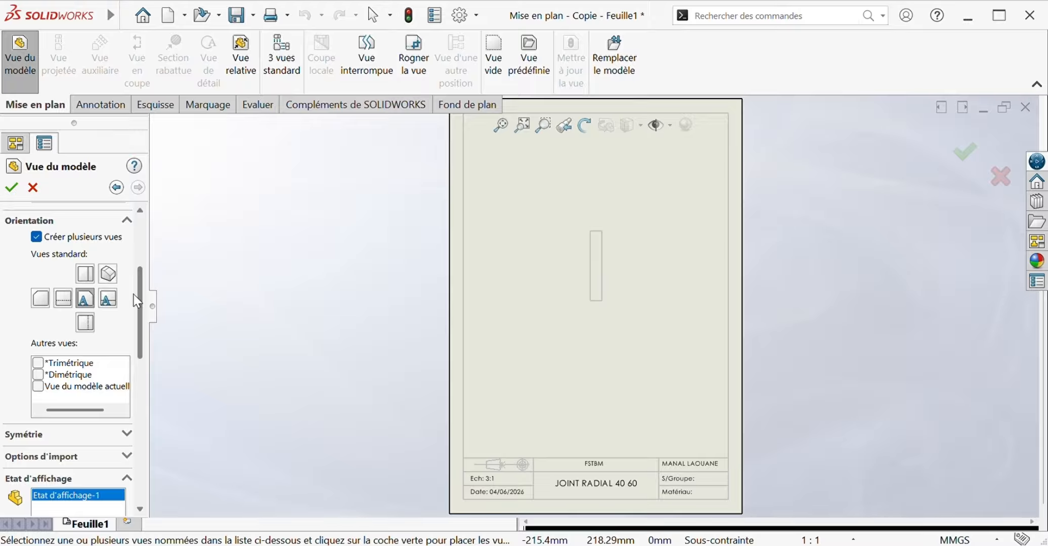
{"action": "left_click", "coordinate": [107, 273]}
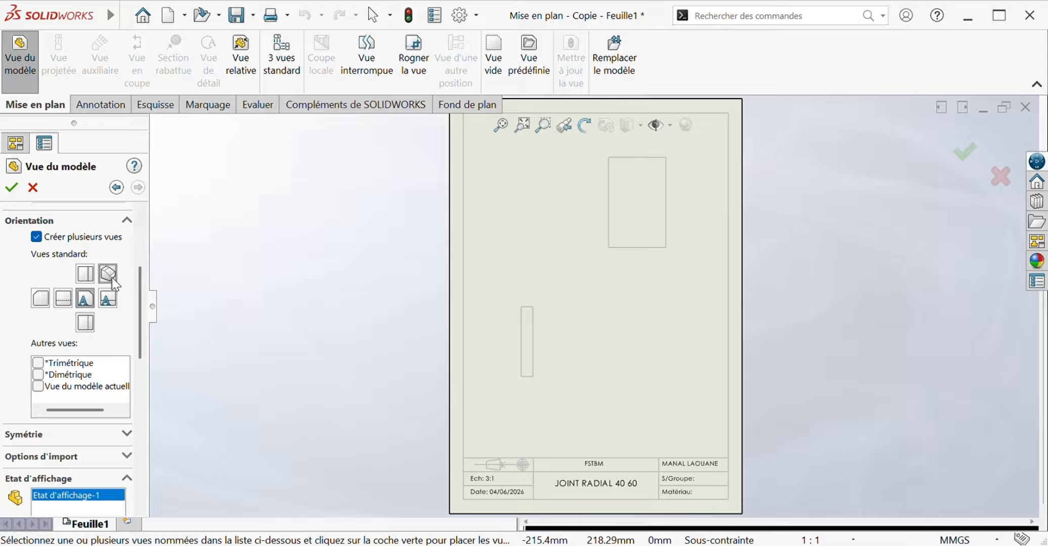
{"action": "left_click", "coordinate": [93, 303]}
{"action": "scroll", "coordinate": [130, 339], "scroll_direction": "down", "scroll_amount": 10}
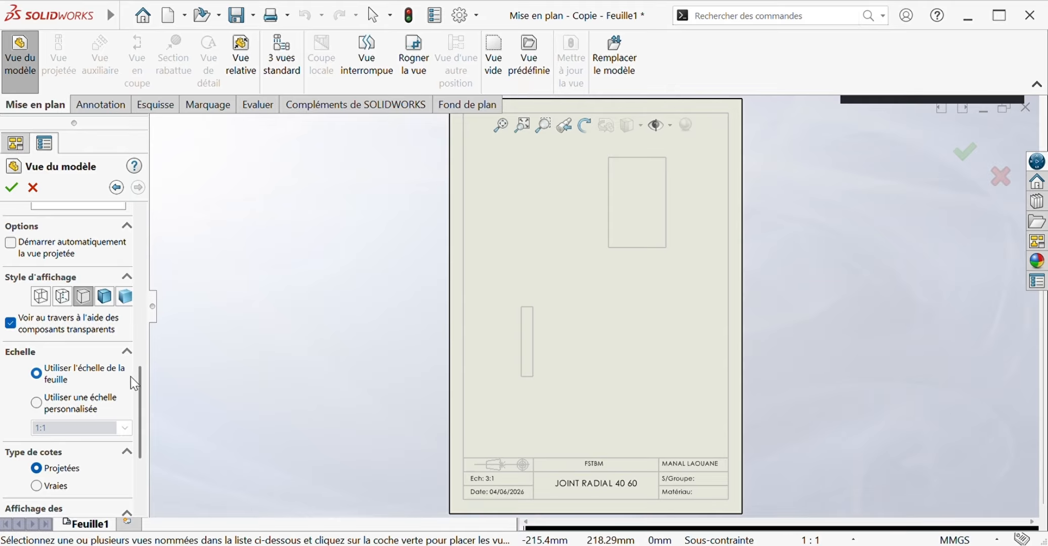
Try placing the front and isometric views at a custom scale of 3:1, and undo the placement.
{"action": "left_click", "coordinate": [36, 403]}
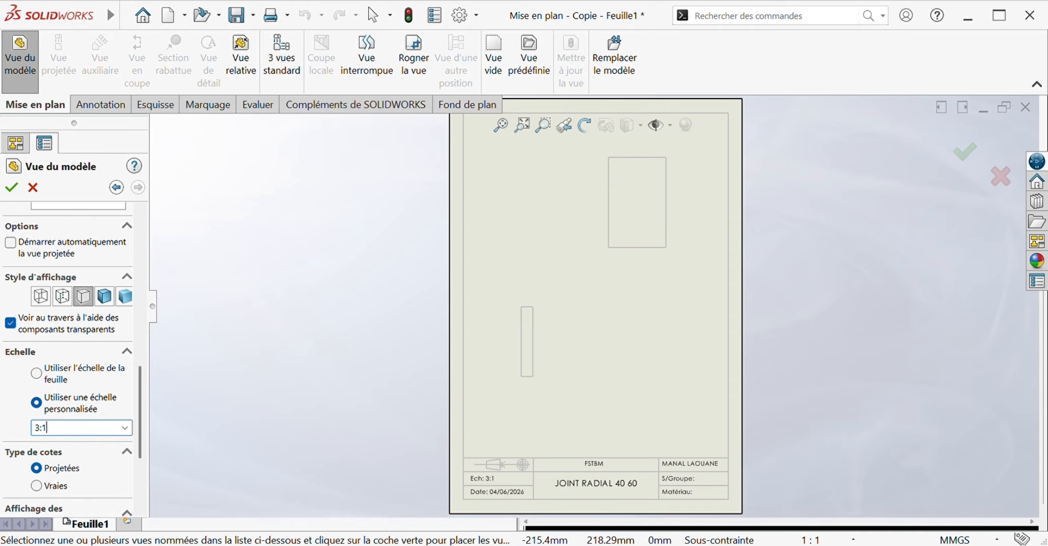
{"action": "left_click", "coordinate": [10, 190]}
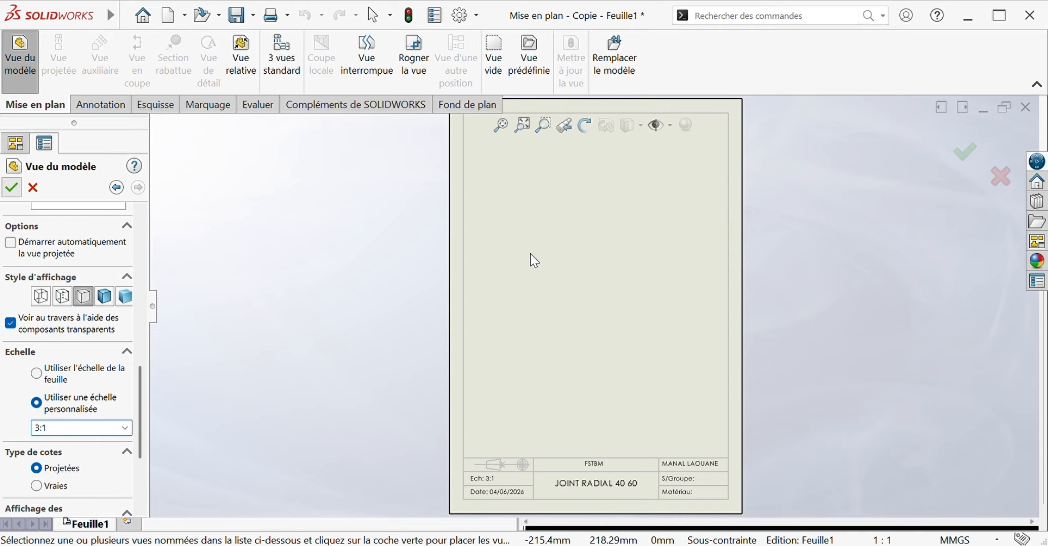
{"action": "scroll", "coordinate": [551, 309], "scroll_direction": "up", "scroll_amount": 1}
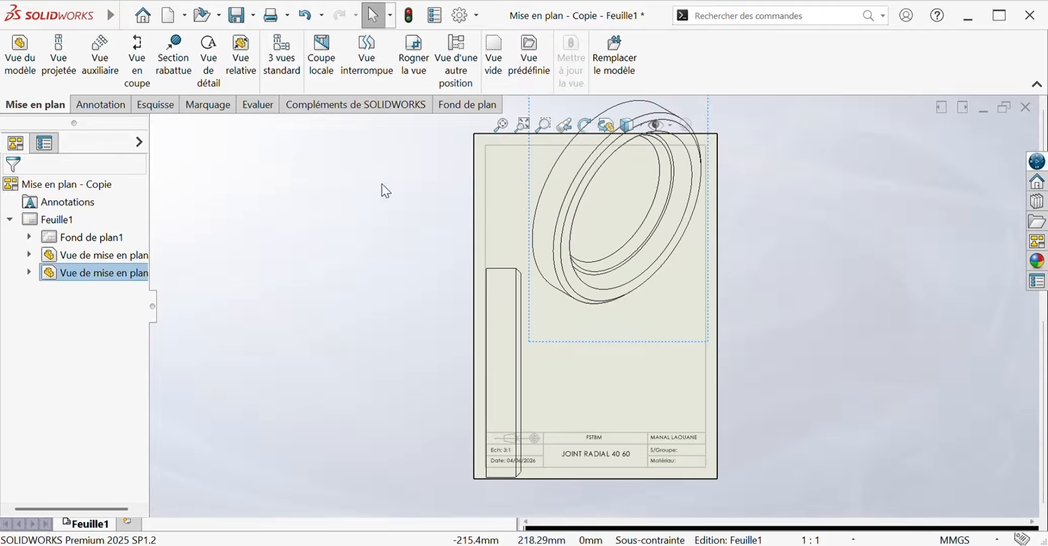
{"action": "left_click", "coordinate": [305, 17]}
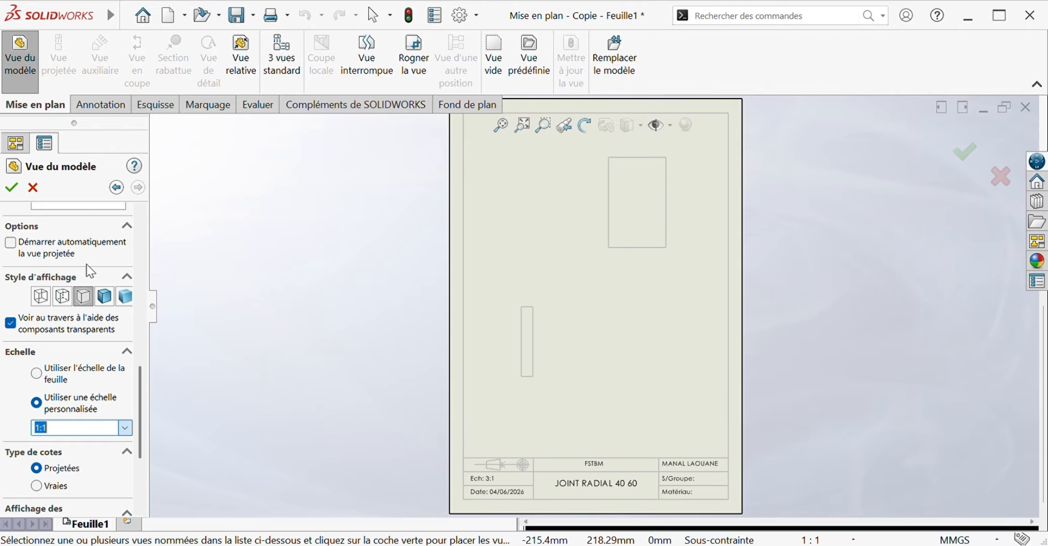
Place the front and isometric views of the seal on the sheet at a custom scale of 1:1.
{"action": "left_click", "coordinate": [9, 193]}
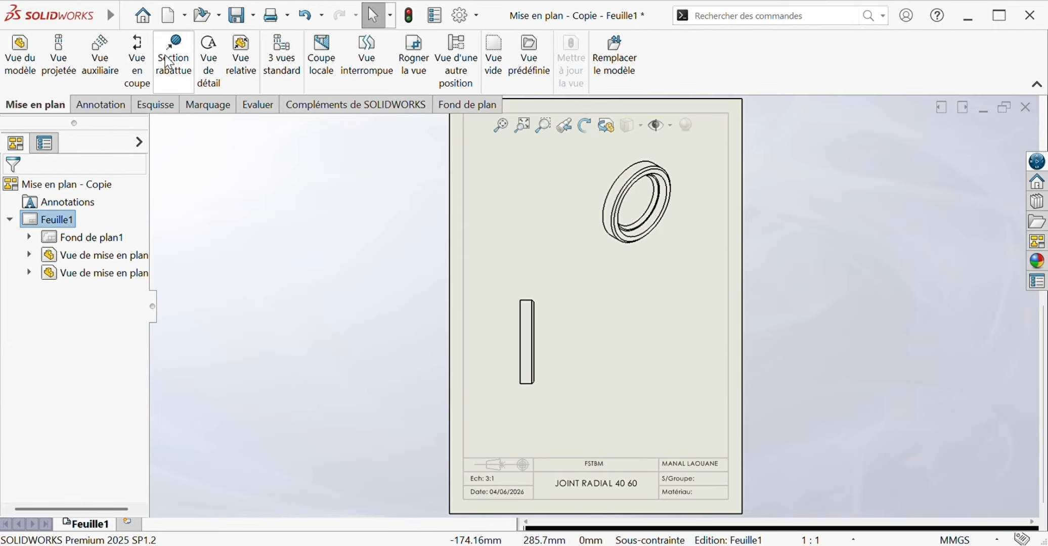
Create section view A-A with a vertical cutting line through the middle of the front view, placed to that view's right.
{"action": "left_click", "coordinate": [137, 57]}
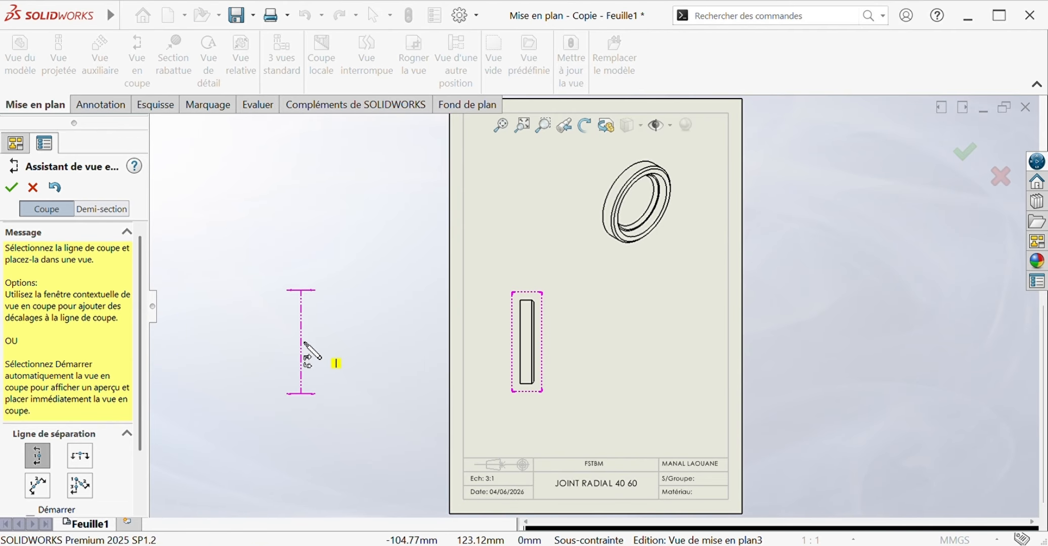
{"action": "left_click", "coordinate": [529, 348]}
{"action": "left_click", "coordinate": [643, 354]}
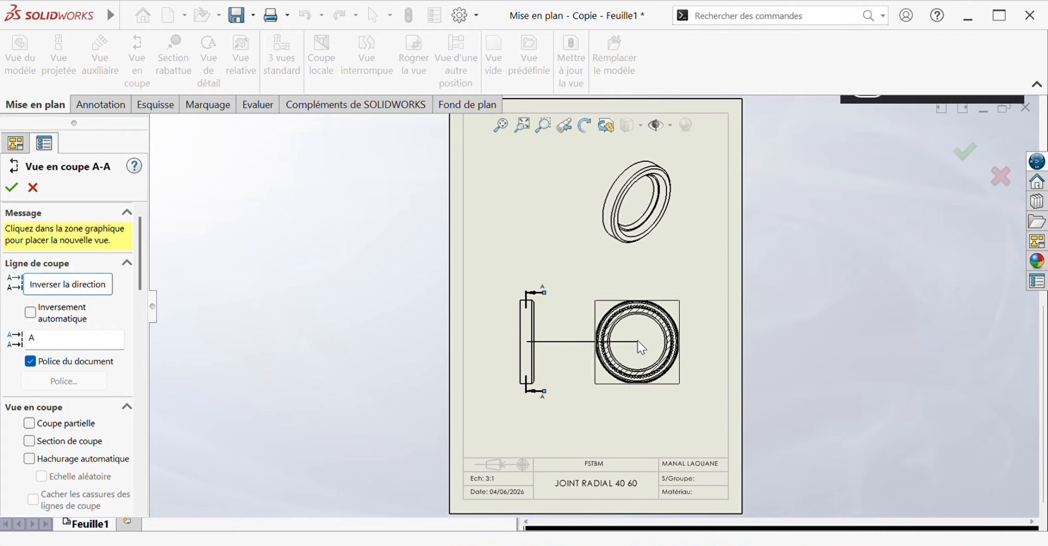
{"action": "left_click", "coordinate": [637, 340]}
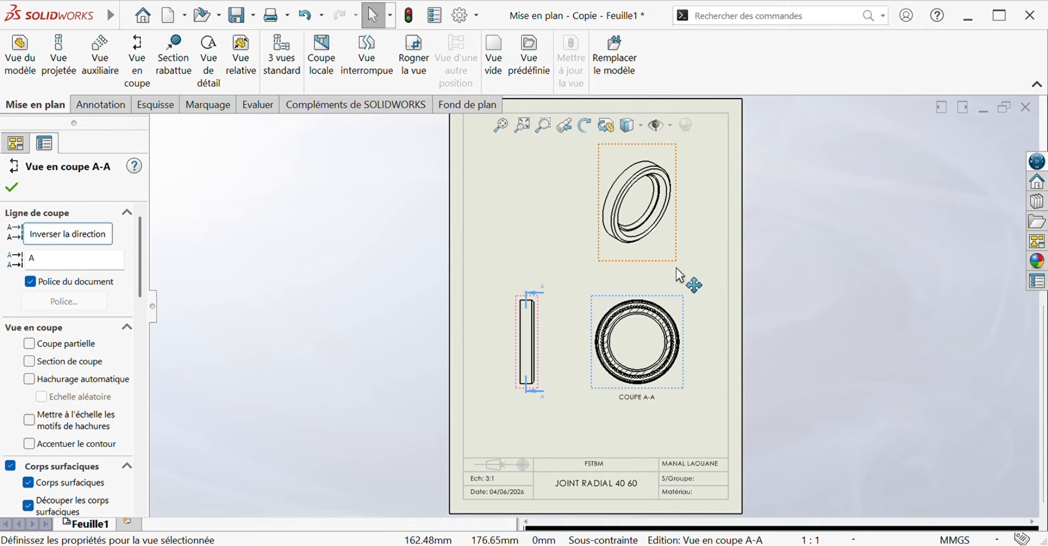
{"action": "left_click", "coordinate": [397, 296]}
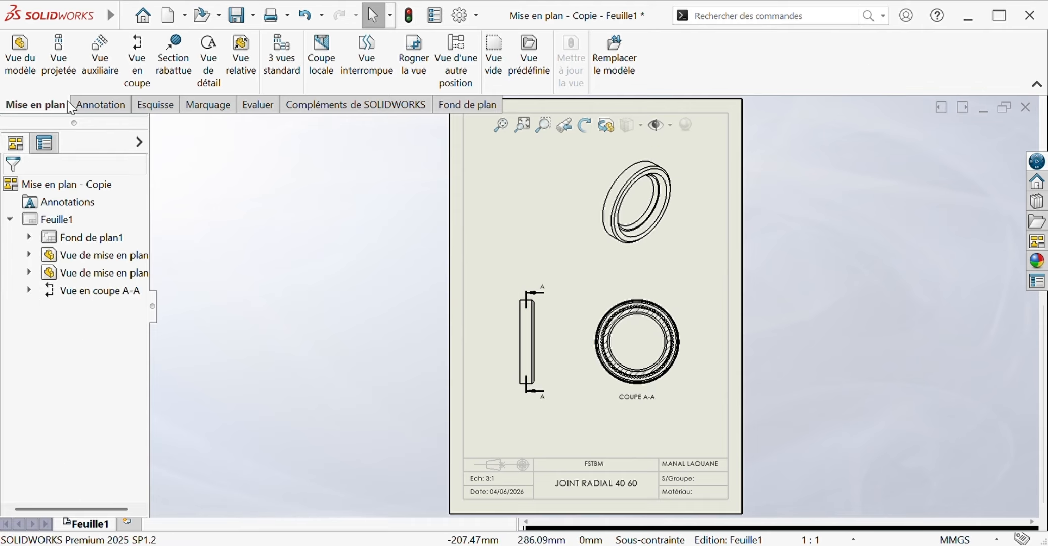
Dimension the seal's outer diameter on the front view with Smart Dimension, placing the dimension to the view's left.
{"action": "left_click", "coordinate": [96, 105]}
{"action": "left_click", "coordinate": [28, 58]}
{"action": "scroll", "coordinate": [505, 354], "scroll_direction": "down", "scroll_amount": 1}
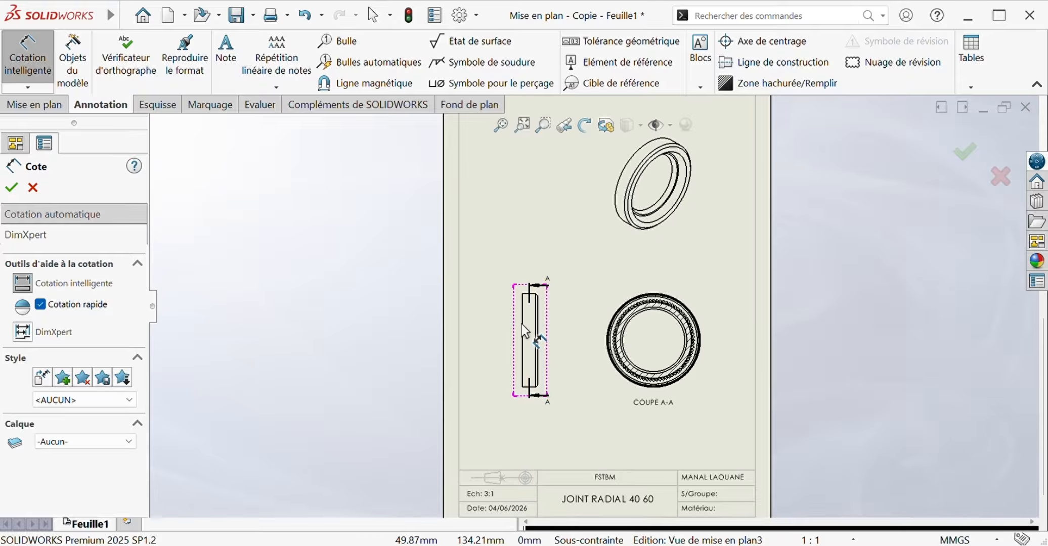
{"action": "left_click", "coordinate": [523, 323]}
{"action": "left_click", "coordinate": [490, 307]}
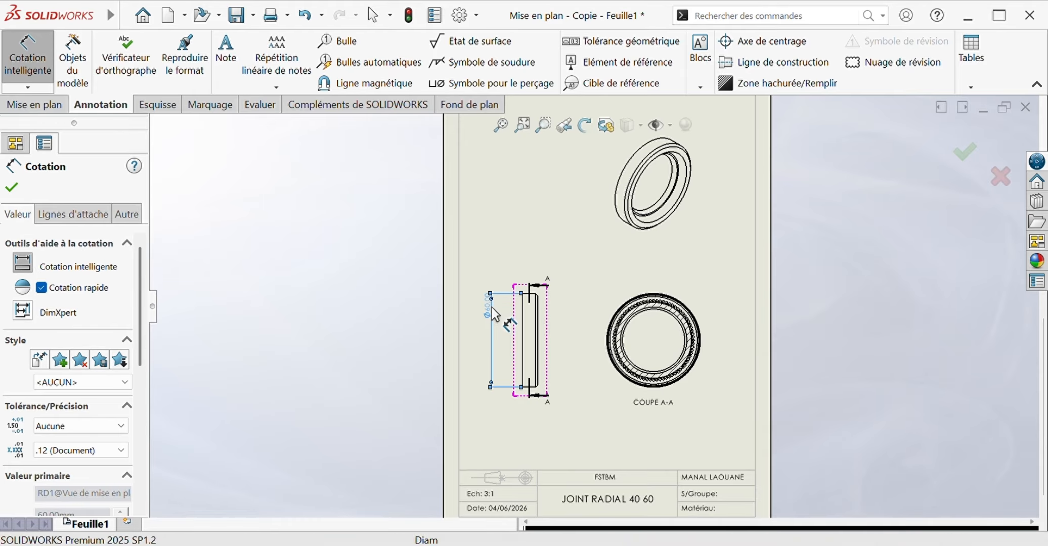
Dimension the width of the seal's body on the front view, placing the dimension above the view.
{"action": "scroll", "coordinate": [530, 309], "scroll_direction": "down", "scroll_amount": 2}
{"action": "left_click", "coordinate": [541, 298]}
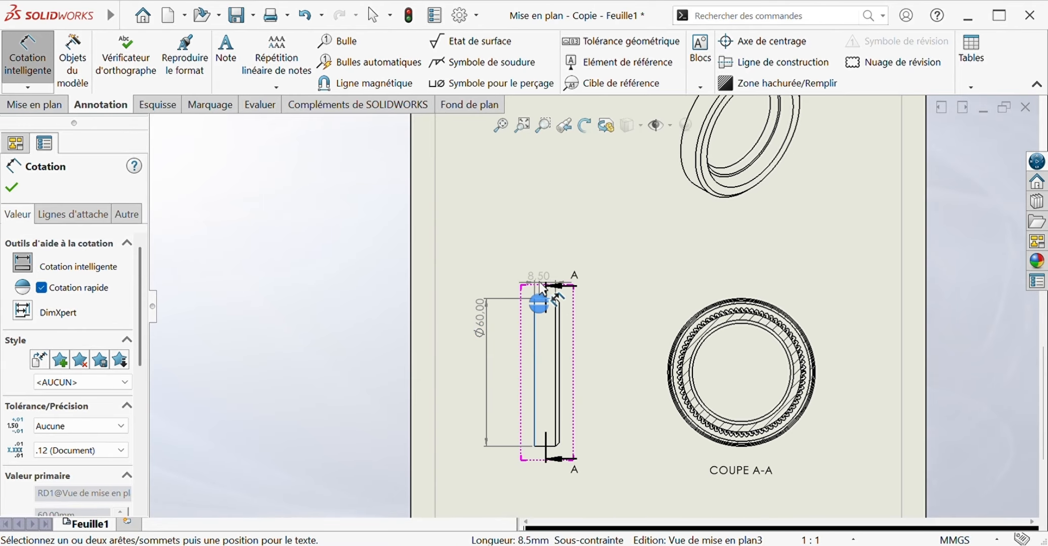
{"action": "left_click", "coordinate": [543, 268]}
Try to dimension the diameter at the chamfered side of the front view, placing the dimension beside the section arrow.
{"action": "scroll", "coordinate": [577, 313], "scroll_direction": "down", "scroll_amount": 3}
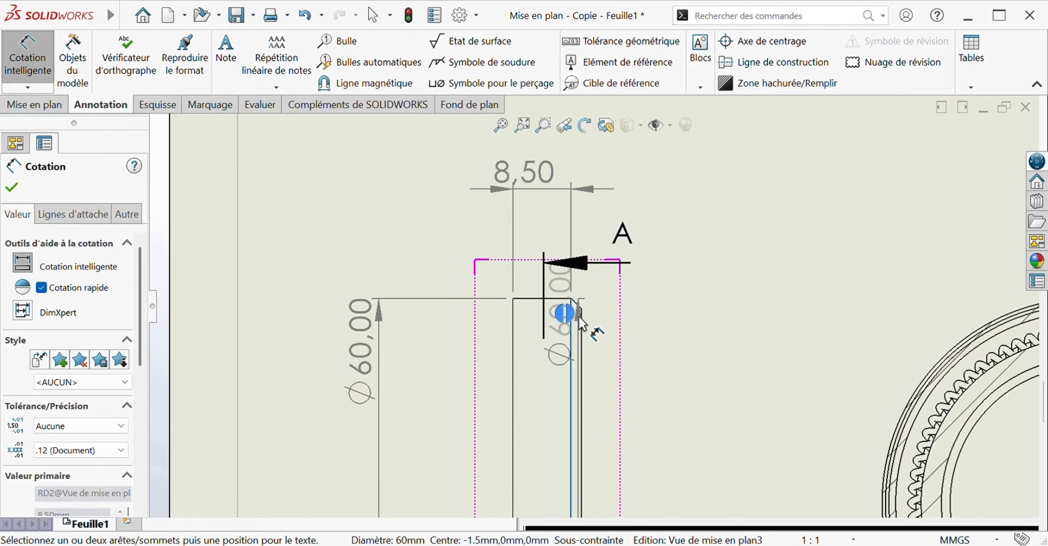
{"action": "left_click", "coordinate": [582, 324]}
{"action": "left_click", "coordinate": [590, 275]}
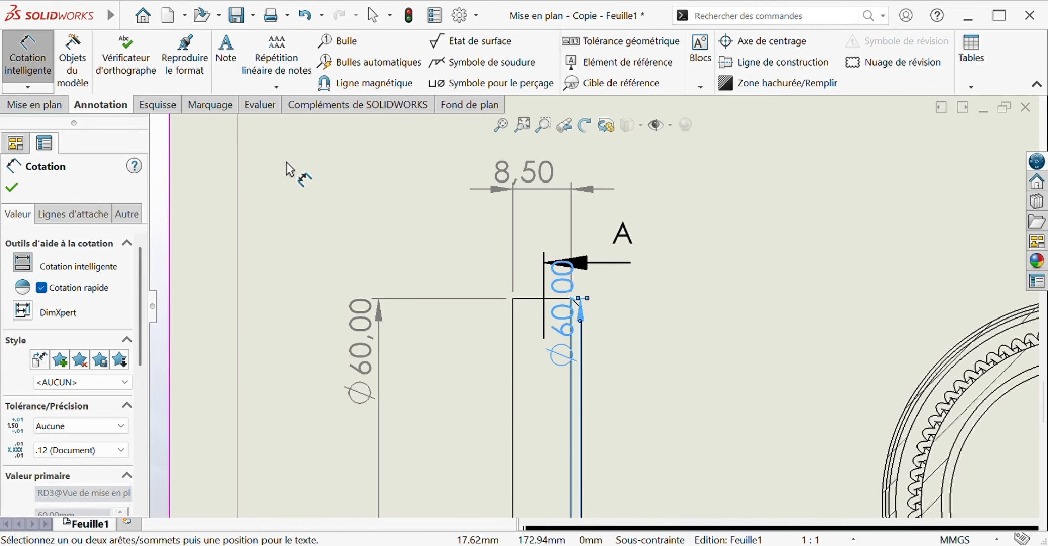
{"action": "key", "text": "Escape"}
{"action": "scroll", "coordinate": [566, 319], "scroll_direction": "up", "scroll_amount": 5}
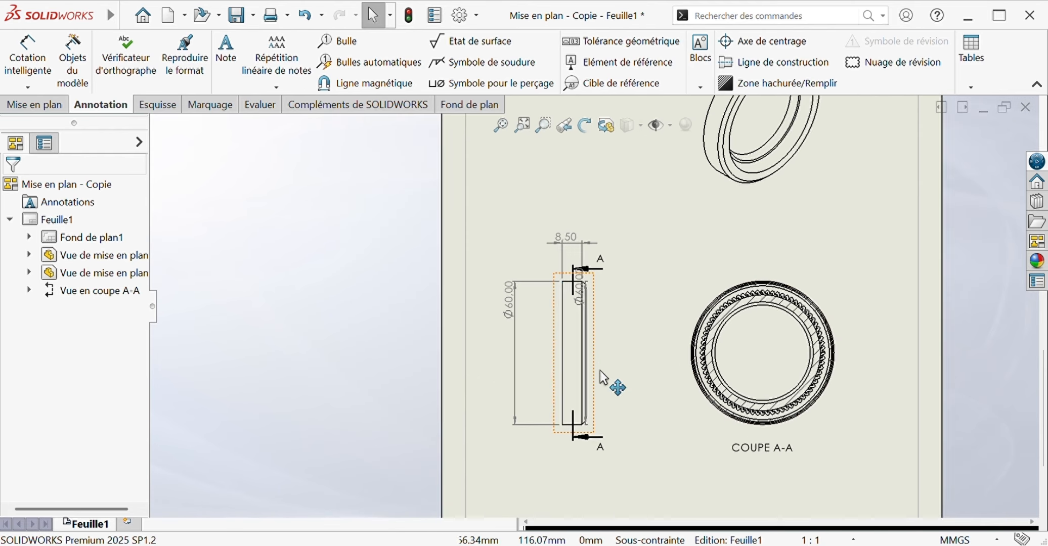
Dimension the diameter of the seal's innermost circle with Smart Dimension, placing the dimension above section view A-A.
{"action": "left_click", "coordinate": [27, 58]}
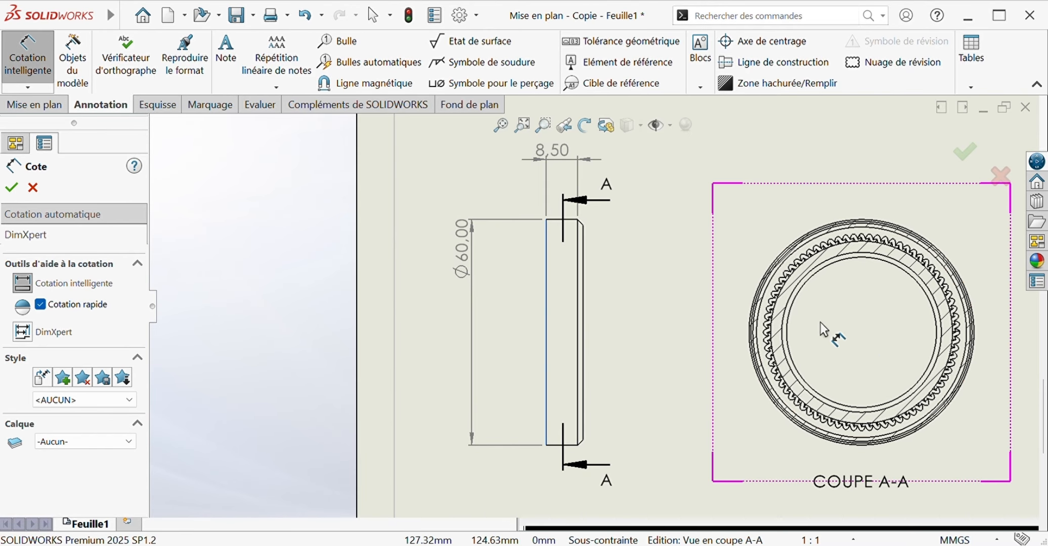
{"action": "left_click", "coordinate": [782, 256]}
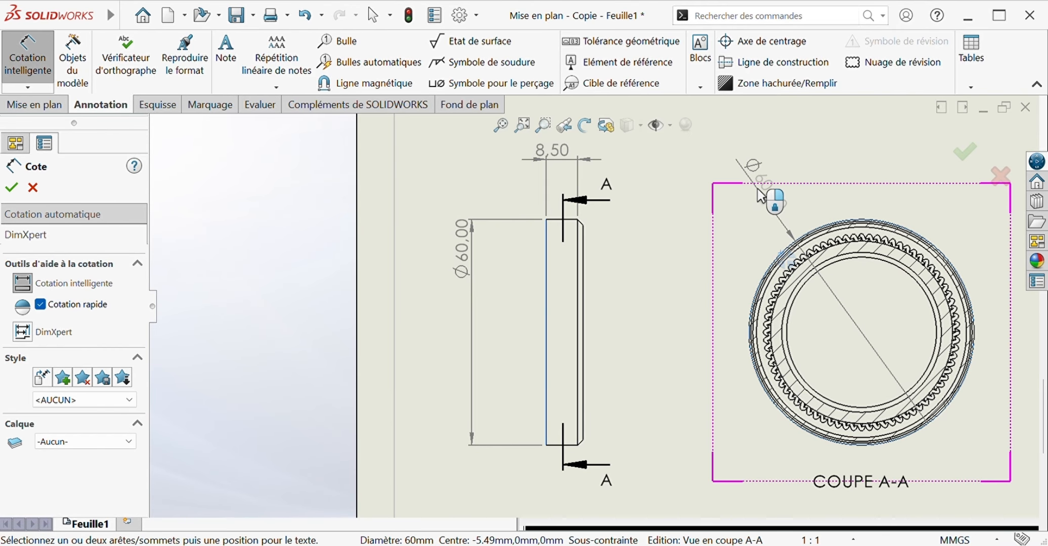
{"action": "left_click", "coordinate": [819, 262]}
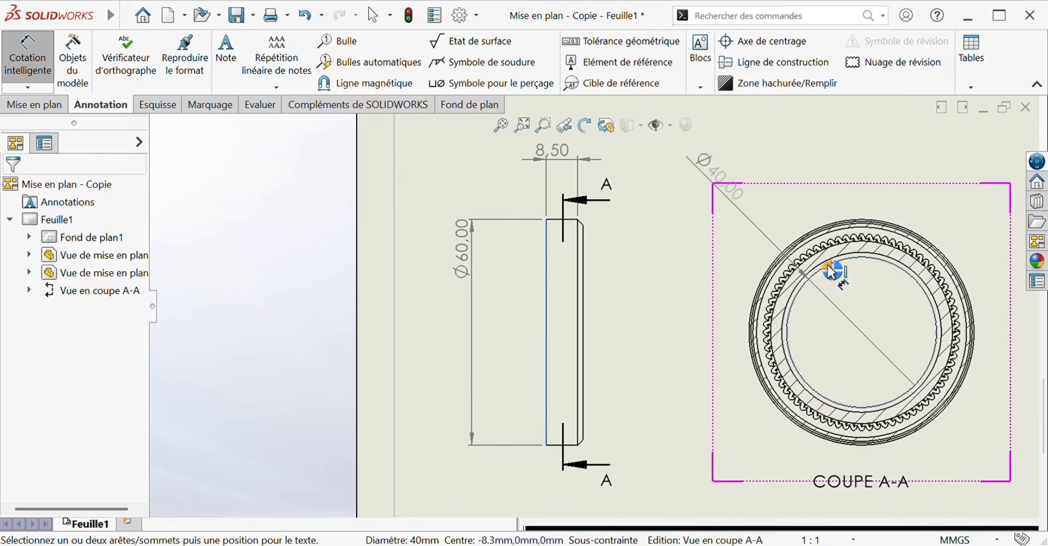
{"action": "left_click", "coordinate": [880, 177]}
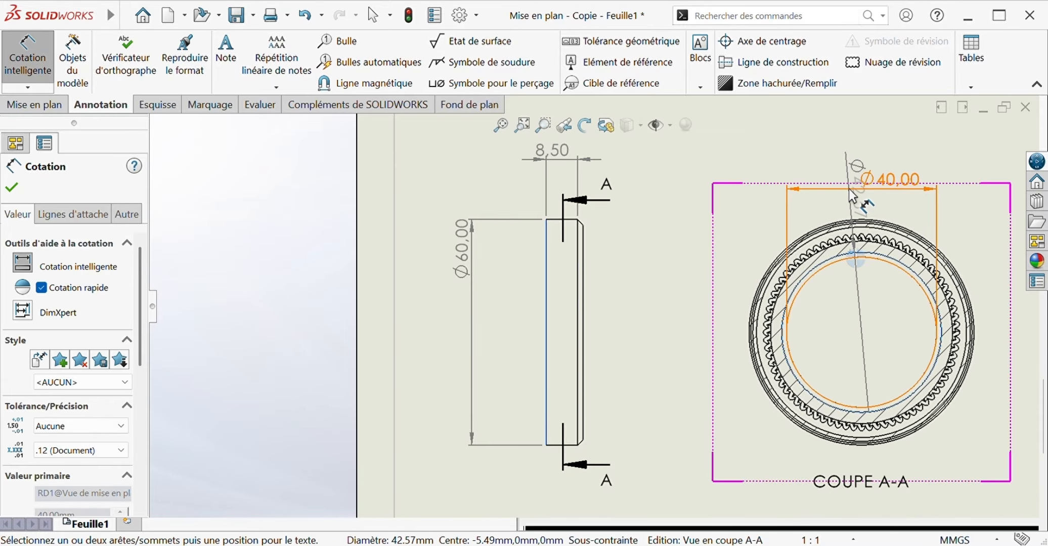
Dimension the diameter of the circle along the toothed ring's inner edge in section view A-A, placing it just above the seal.
{"action": "left_click", "coordinate": [861, 229]}
{"action": "scroll", "coordinate": [857, 243], "scroll_direction": "down", "scroll_amount": 3}
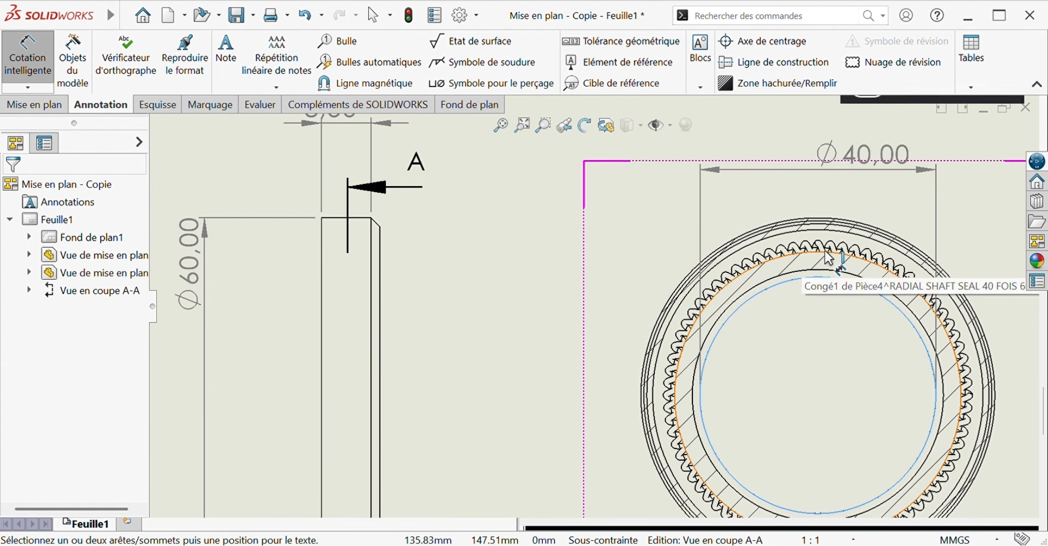
{"action": "left_click", "coordinate": [818, 220]}
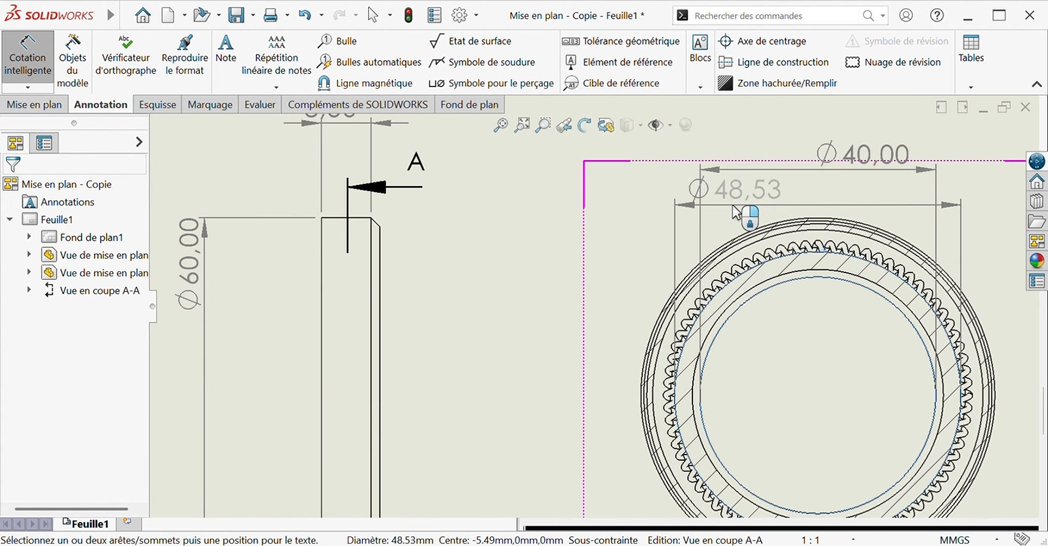
{"action": "left_click", "coordinate": [740, 215]}
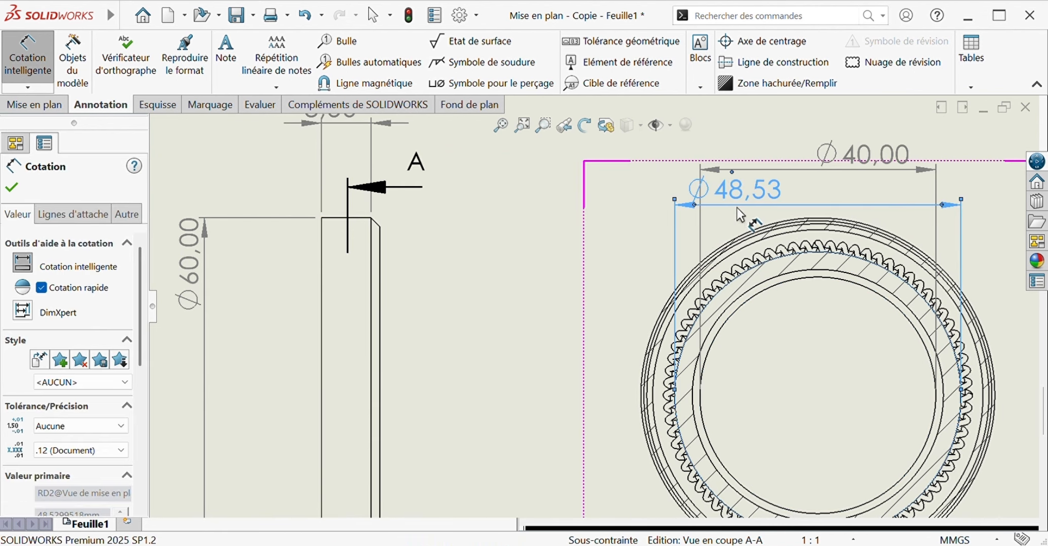
Dimension the diameter of the circle just outside the toothed ring in section A-A, stacked above the other dimensions, and finish dimensioning.
{"action": "left_click", "coordinate": [767, 243]}
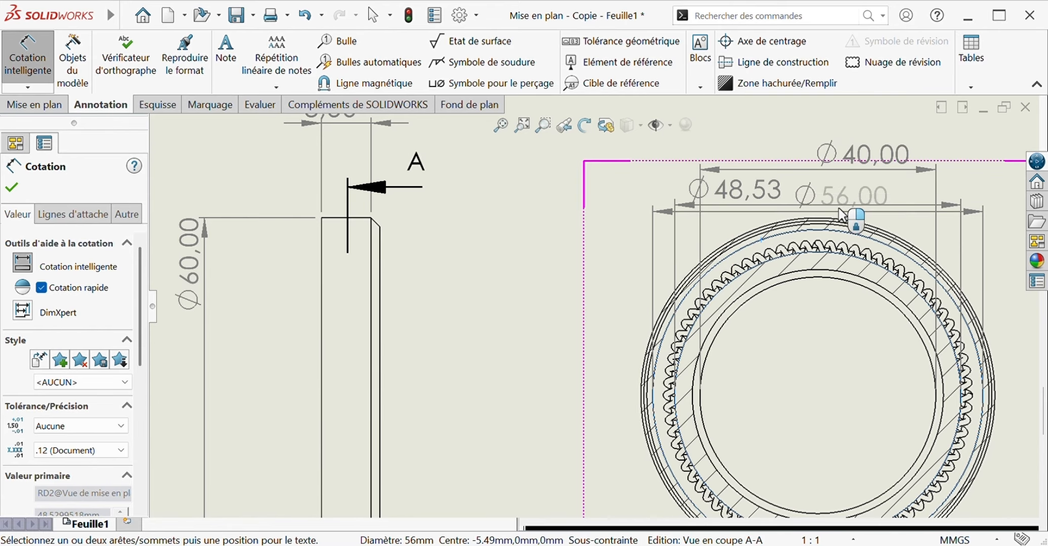
{"action": "left_click", "coordinate": [837, 139]}
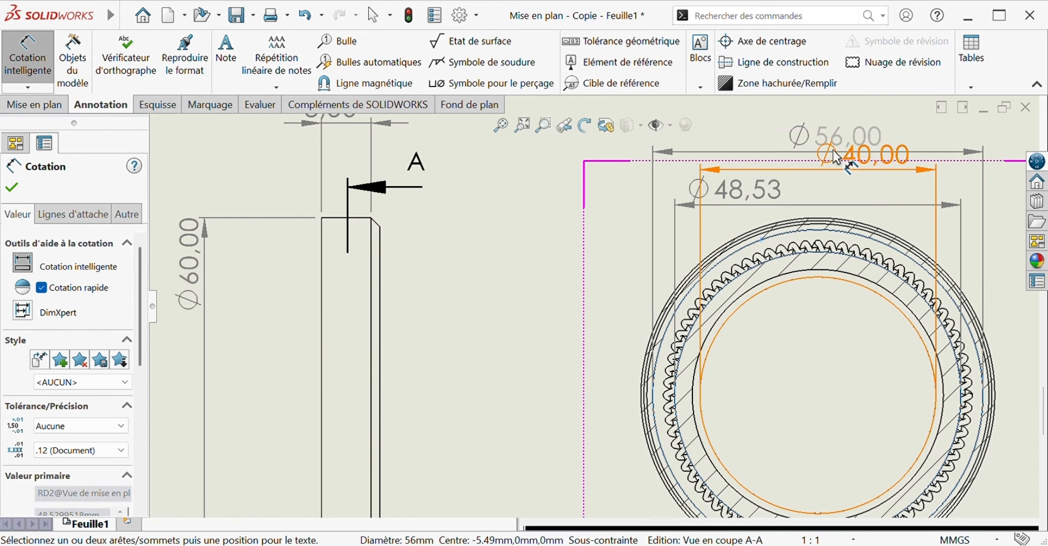
{"action": "left_click", "coordinate": [794, 144]}
{"action": "scroll", "coordinate": [790, 216], "scroll_direction": "up", "scroll_amount": 8}
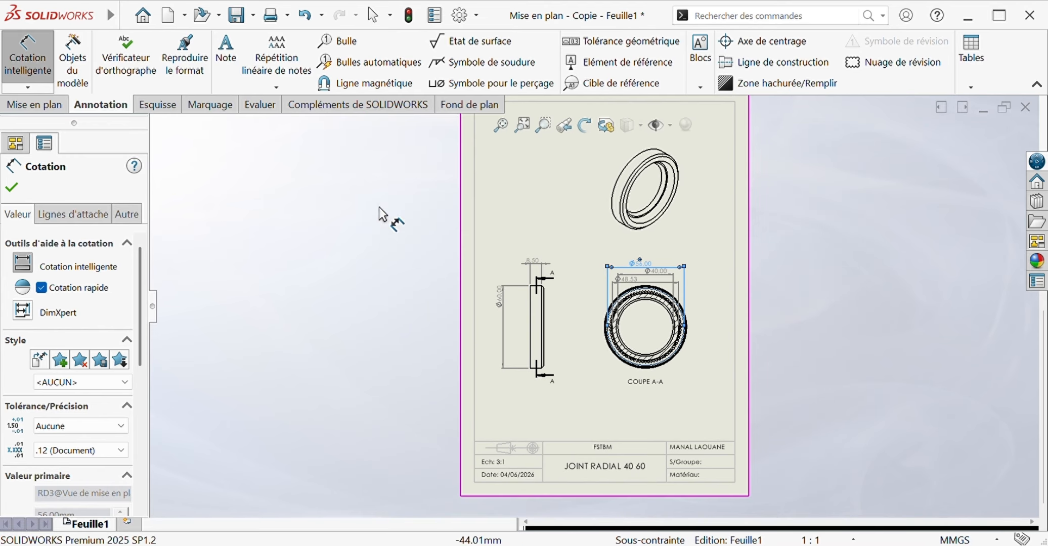
{"action": "left_click", "coordinate": [11, 187]}
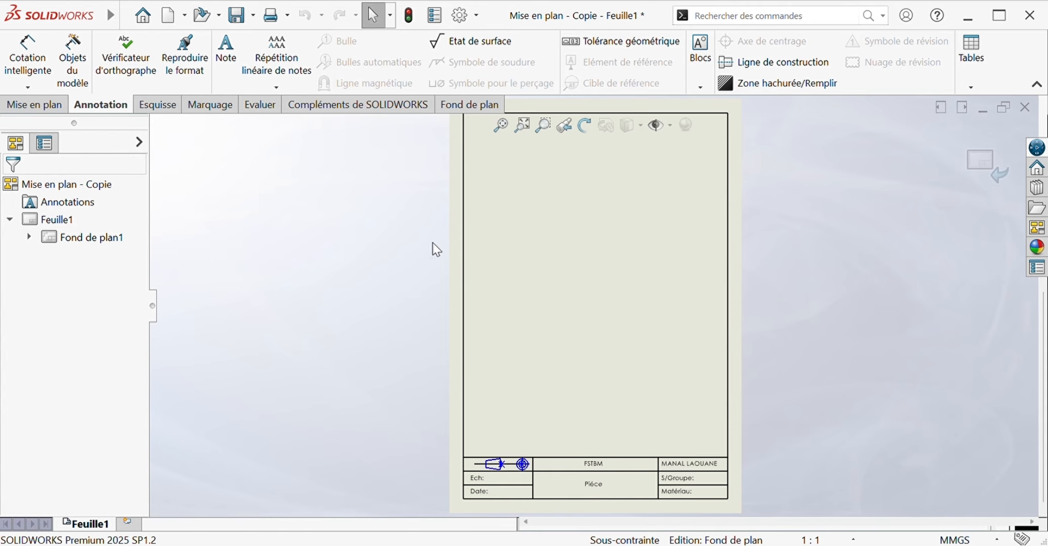
Replace the part name in the new drawing's title block with "TIGE 2" in the sheet format, and return to editing the sheet.
{"action": "right_click", "coordinate": [587, 205]}
{"action": "left_click", "coordinate": [652, 319]}
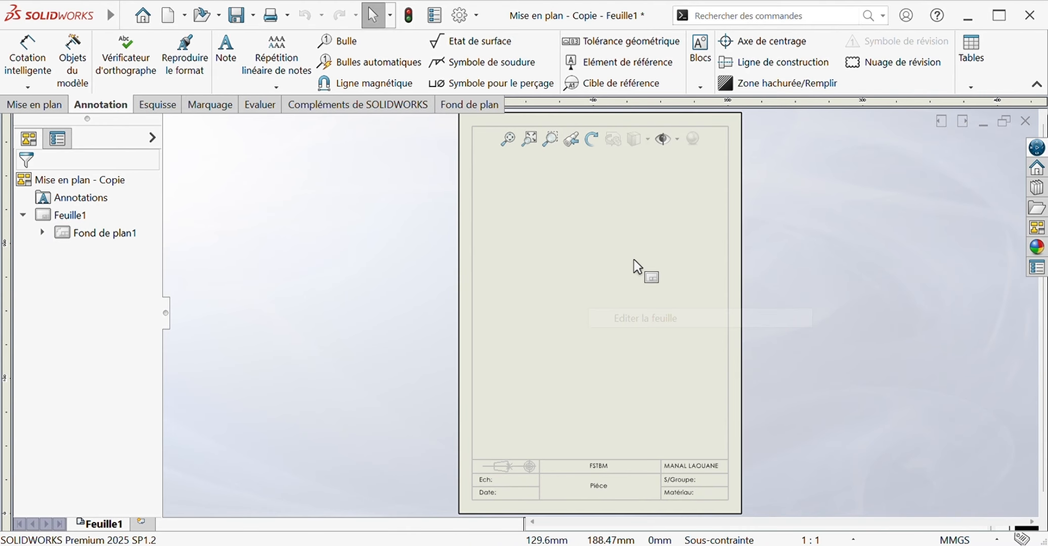
{"action": "scroll", "coordinate": [606, 498], "scroll_direction": "down", "scroll_amount": 3}
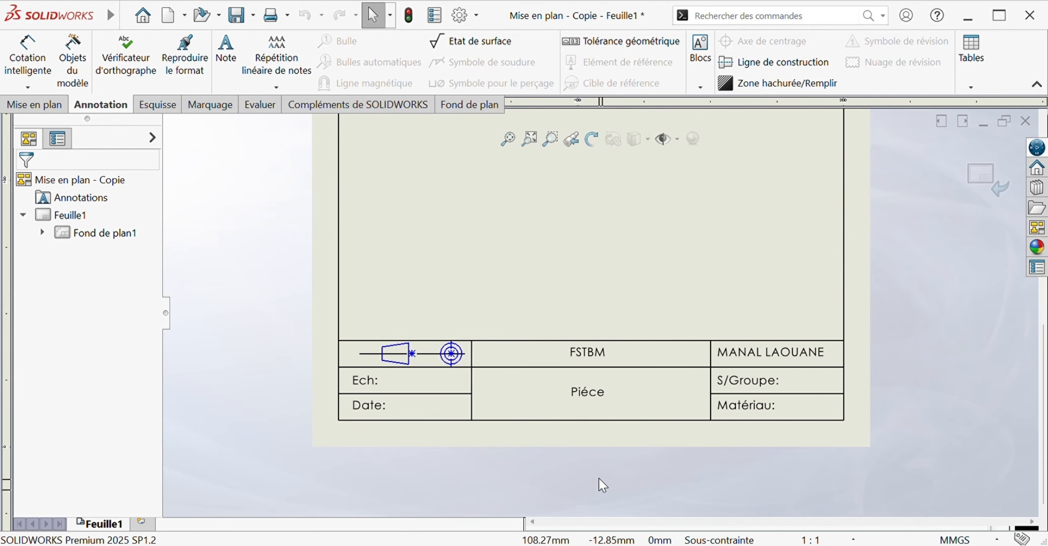
{"action": "double_click", "coordinate": [587, 393]}
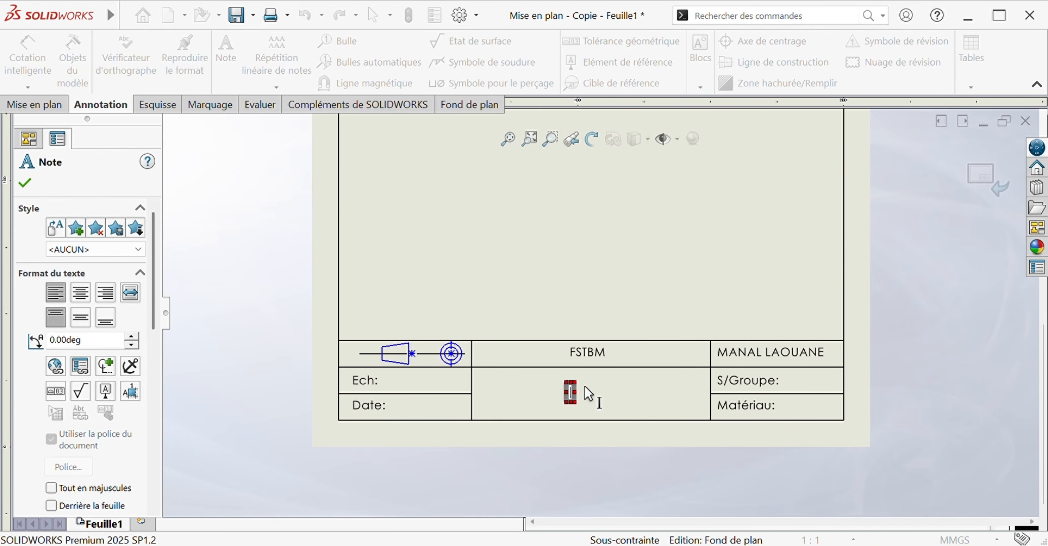
{"action": "type", "text": "TIGE 2"}
{"action": "left_click", "coordinate": [327, 242]}
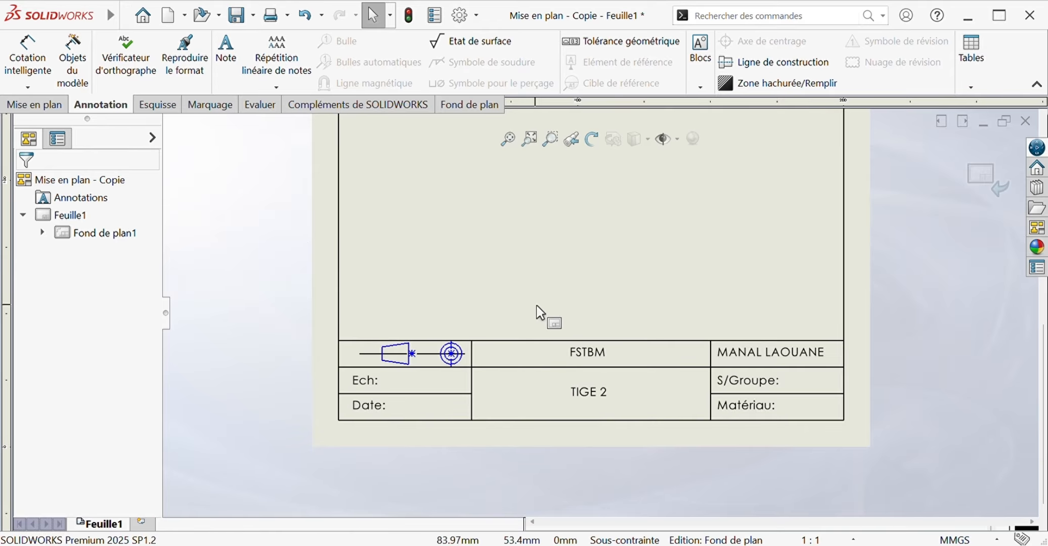
{"action": "scroll", "coordinate": [589, 250], "scroll_direction": "up", "scroll_amount": 5}
{"action": "left_click", "coordinate": [508, 139]}
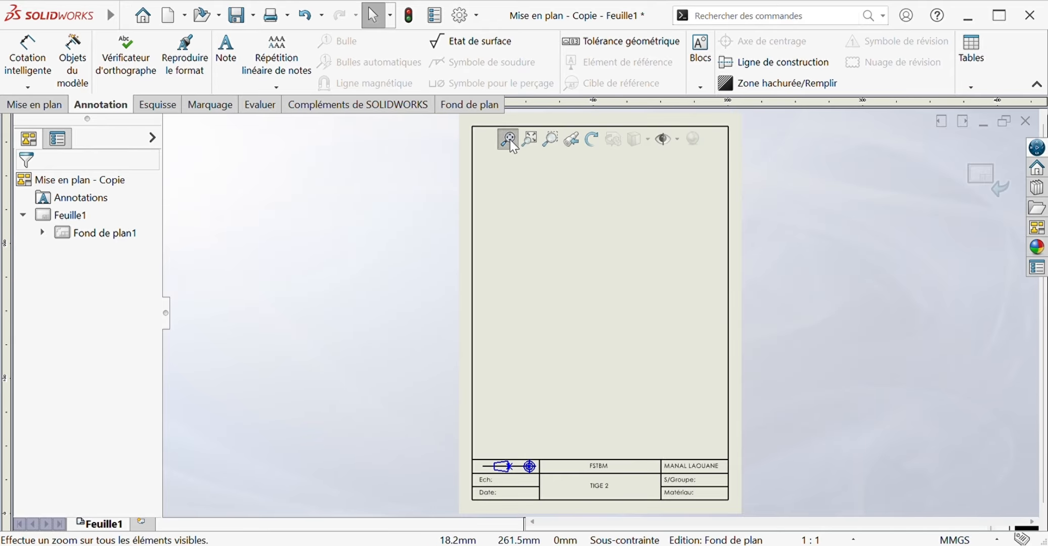
{"action": "left_click", "coordinate": [62, 104]}
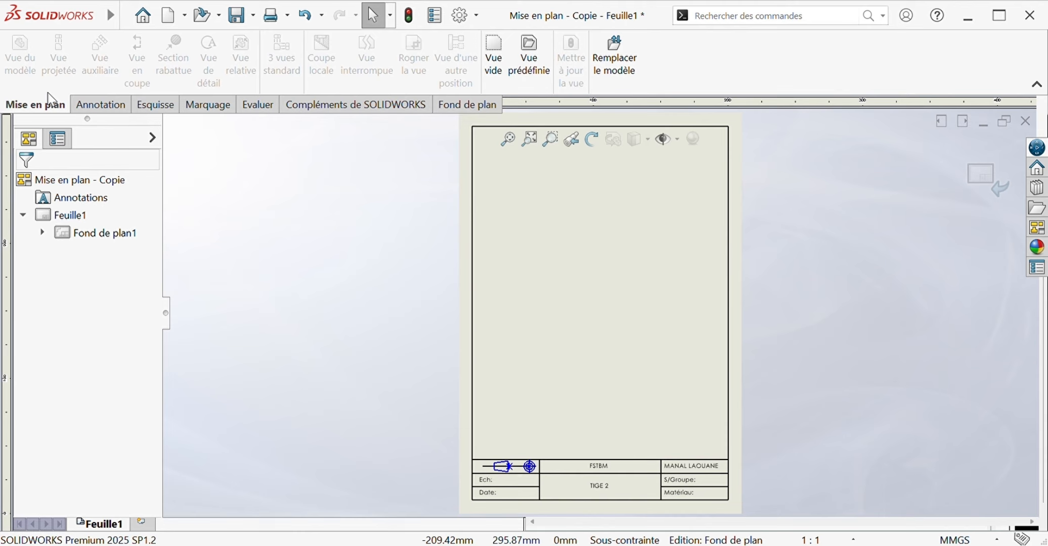
{"action": "left_click", "coordinate": [979, 177]}
Set up a model view of TIGE2 that creates multiple views, with the front and isometric orientations selected.
{"action": "left_click", "coordinate": [21, 56]}
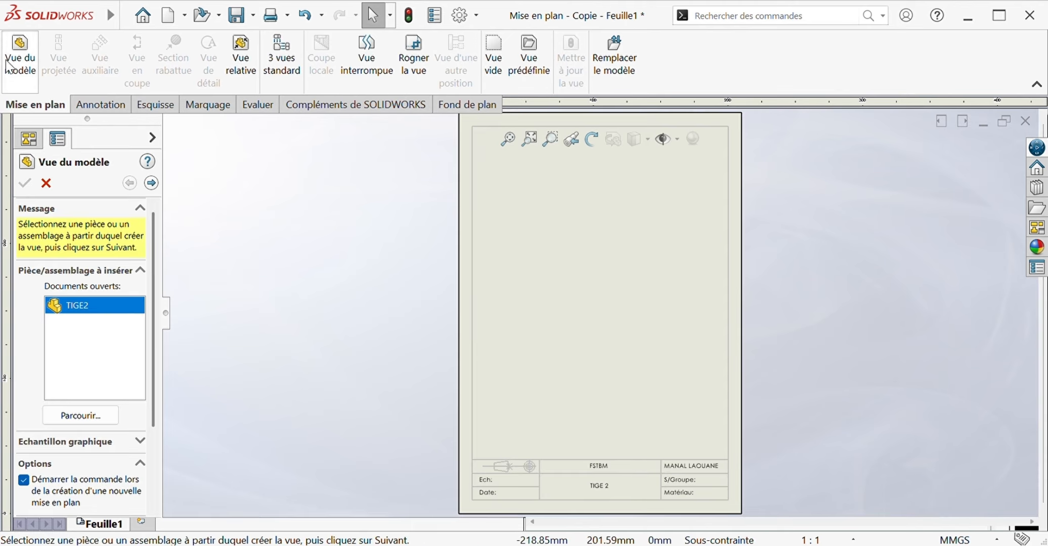
{"action": "scroll", "coordinate": [152, 324], "scroll_direction": "down", "scroll_amount": 5}
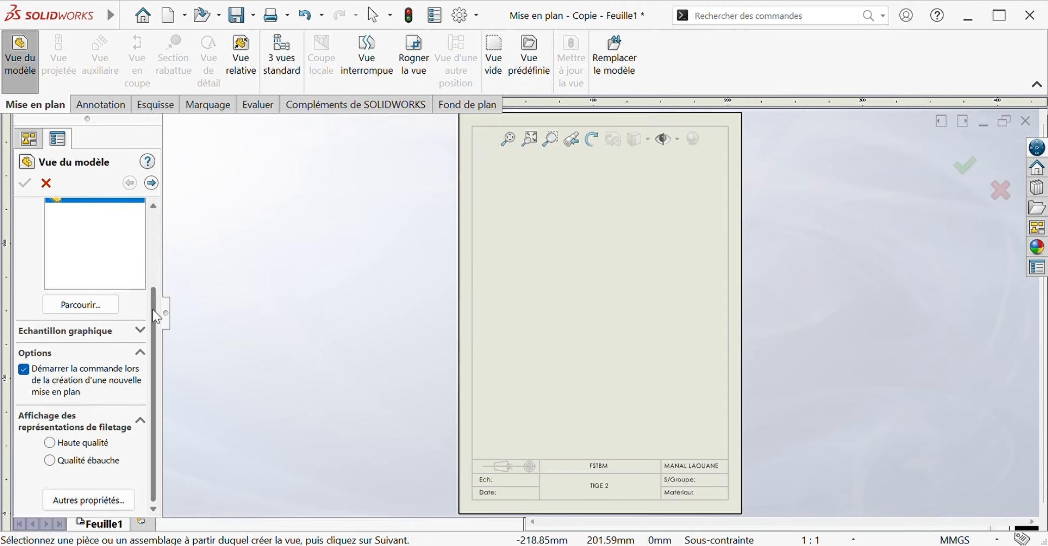
{"action": "scroll", "coordinate": [155, 252], "scroll_direction": "up", "scroll_amount": 5}
{"action": "left_click", "coordinate": [151, 182]}
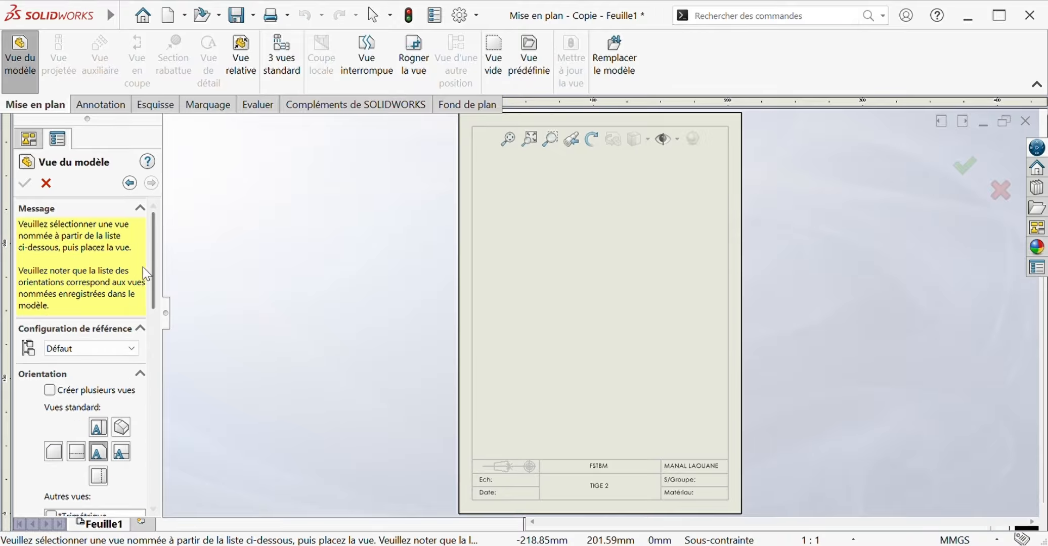
{"action": "left_click", "coordinate": [51, 391]}
{"action": "scroll", "coordinate": [101, 354], "scroll_direction": "down", "scroll_amount": 3}
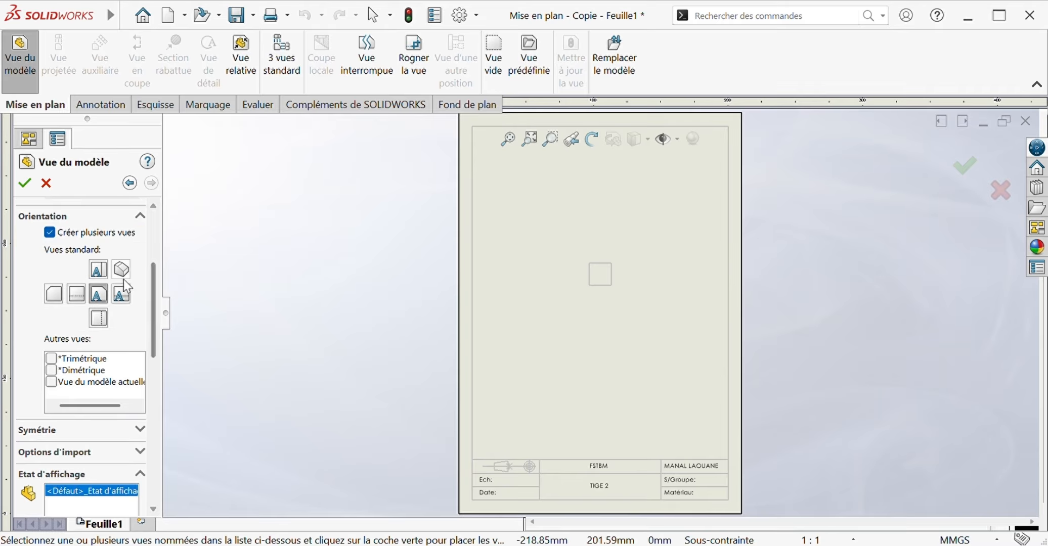
{"action": "left_click", "coordinate": [121, 270]}
Try placing the front and isometric views of TIGE2 at a custom scale of 3:1, and undo the placement.
{"action": "scroll", "coordinate": [156, 313], "scroll_direction": "down", "scroll_amount": 8}
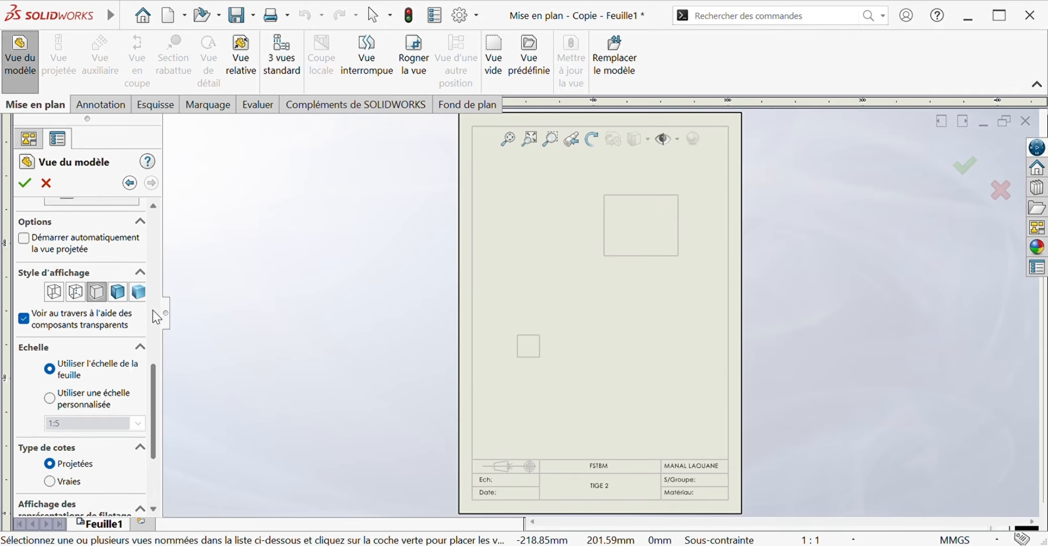
{"action": "left_click", "coordinate": [56, 260]}
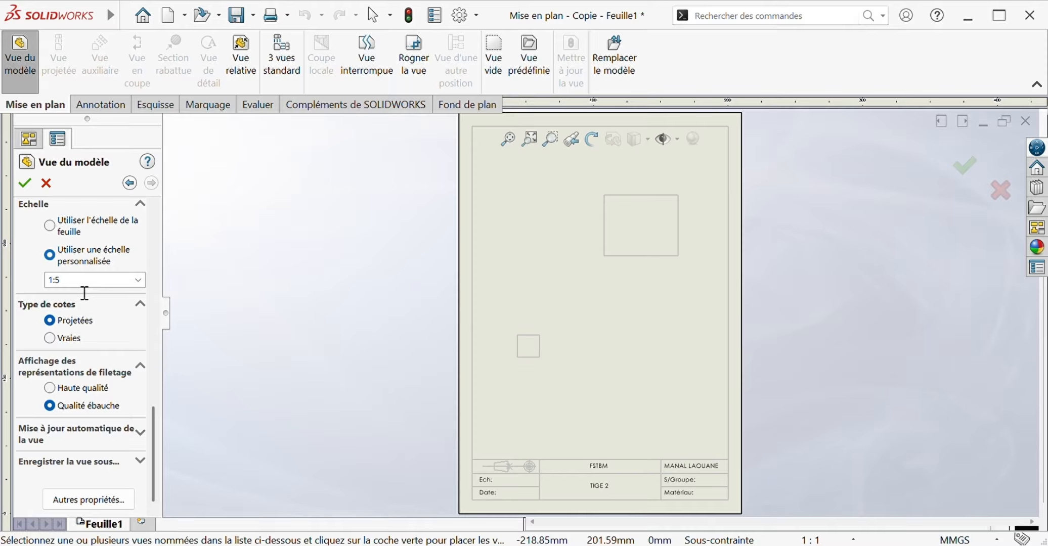
{"action": "left_click", "coordinate": [140, 282]}
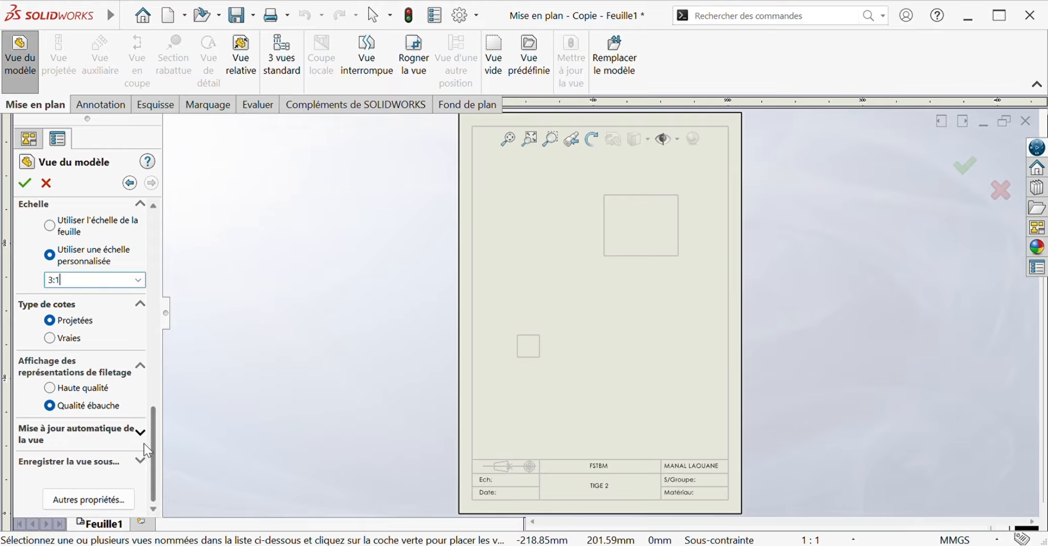
{"action": "scroll", "coordinate": [147, 445], "scroll_direction": "up", "scroll_amount": 10}
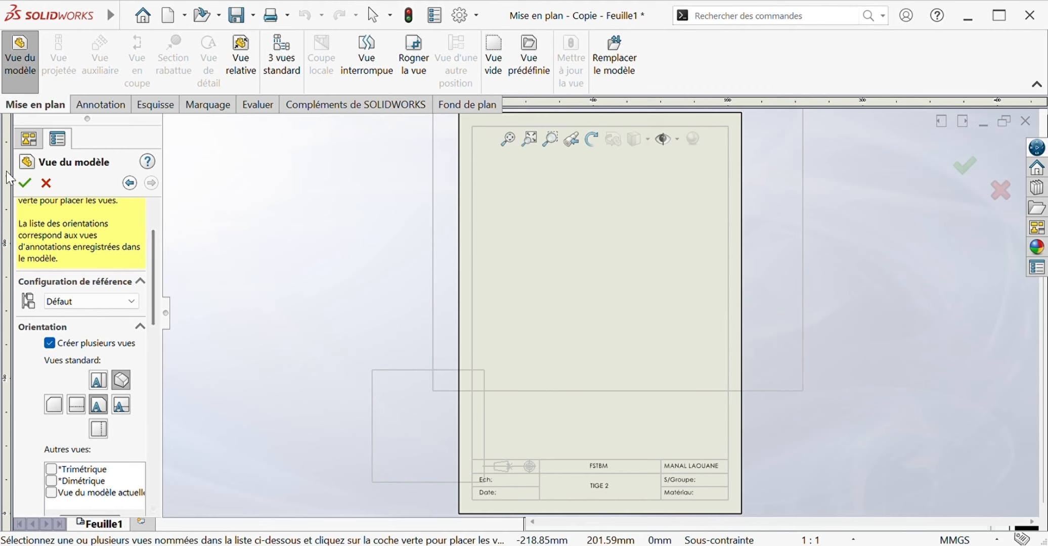
{"action": "left_click", "coordinate": [24, 182]}
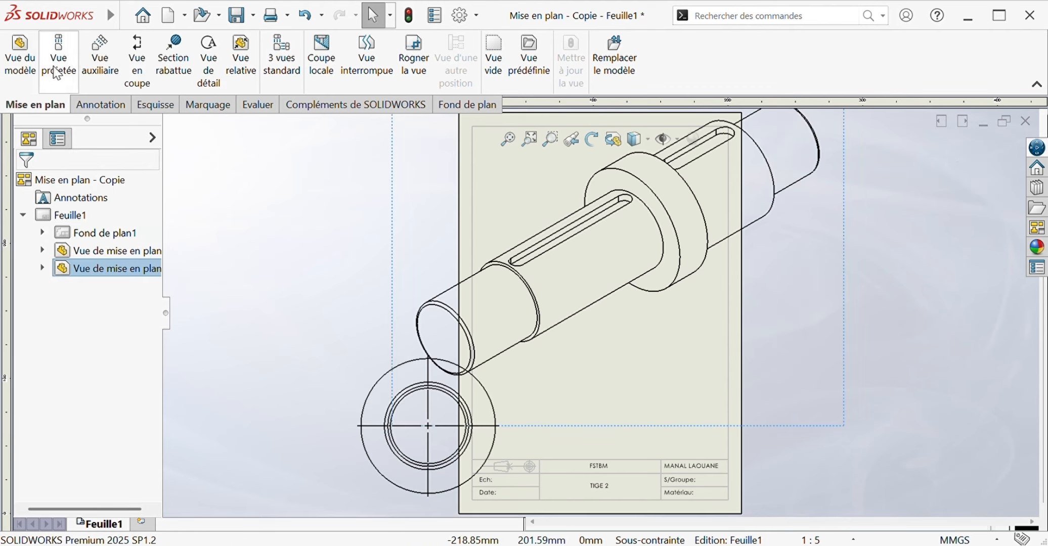
{"action": "left_click", "coordinate": [305, 15]}
Insert multiple model views of TIGE2, front and isometric, at a custom scale of 1:2.
{"action": "left_click", "coordinate": [21, 62]}
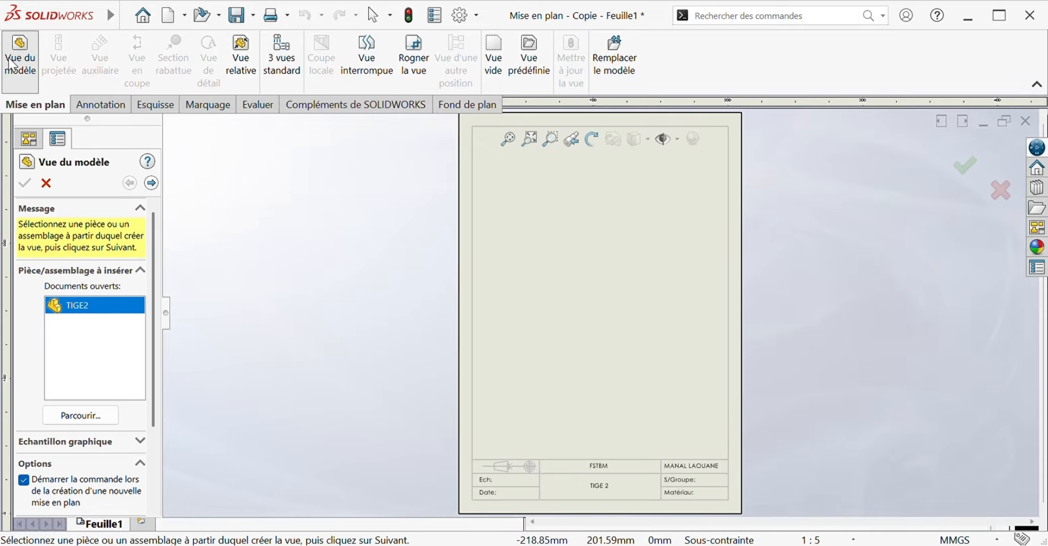
{"action": "left_click", "coordinate": [151, 183]}
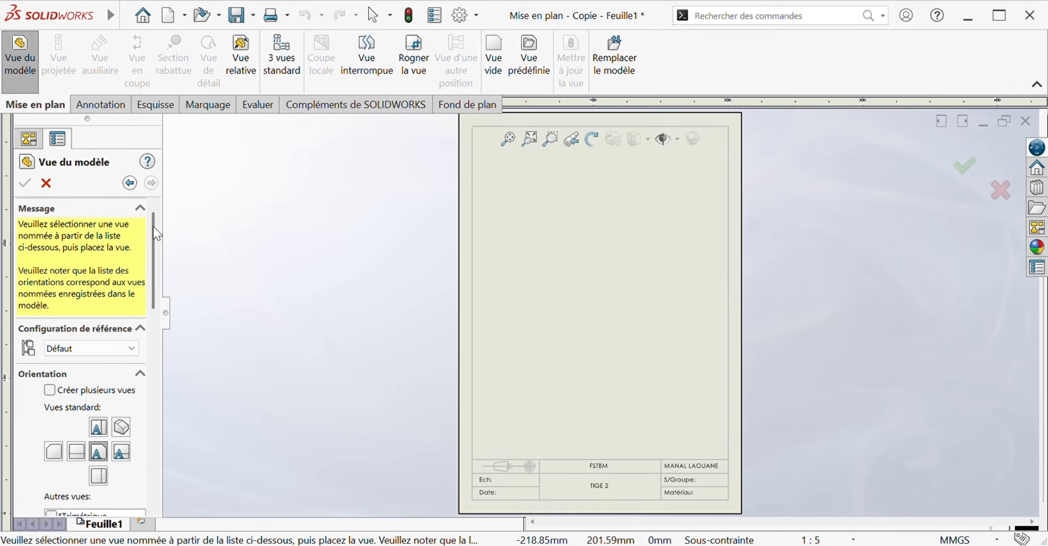
{"action": "scroll", "coordinate": [87, 385], "scroll_direction": "down", "scroll_amount": 10}
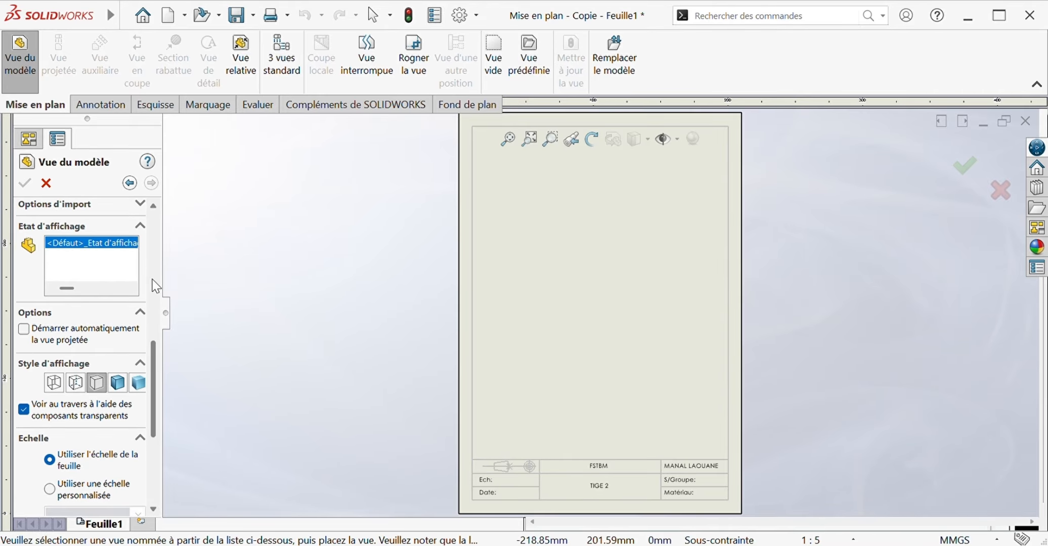
{"action": "left_click", "coordinate": [50, 405]}
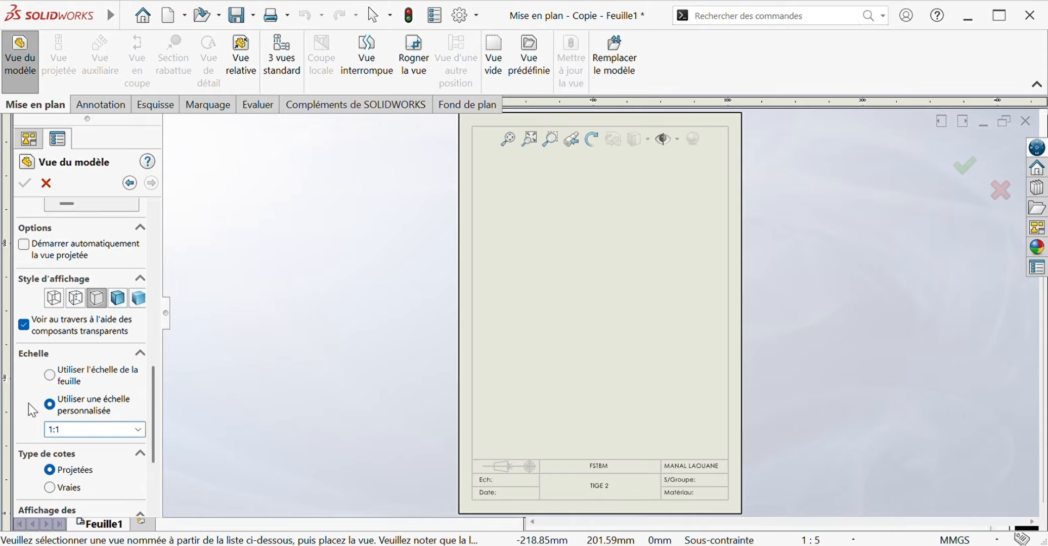
{"action": "scroll", "coordinate": [155, 387], "scroll_direction": "down", "scroll_amount": 3}
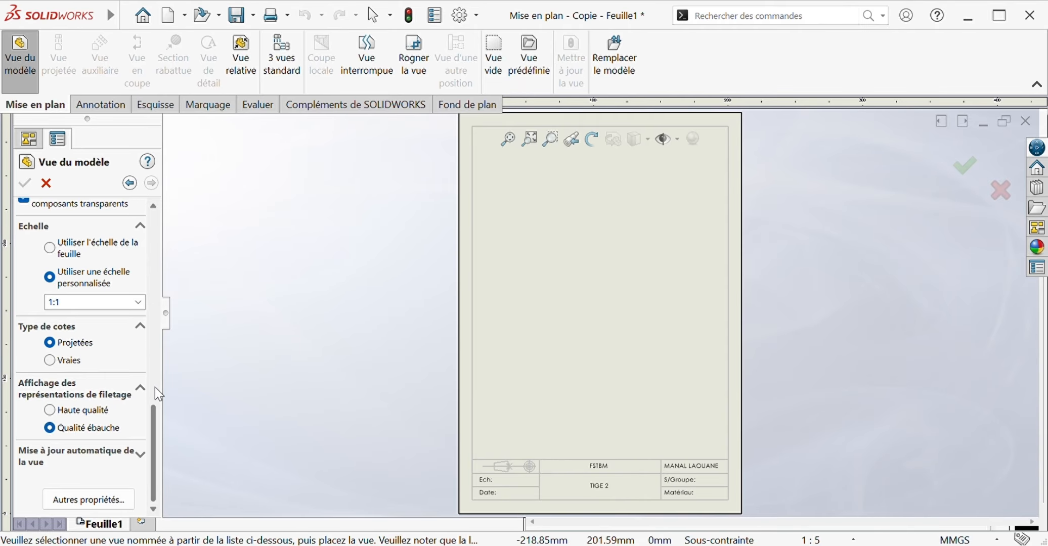
{"action": "scroll", "coordinate": [154, 388], "scroll_direction": "up", "scroll_amount": 15}
{"action": "left_click", "coordinate": [56, 349]}
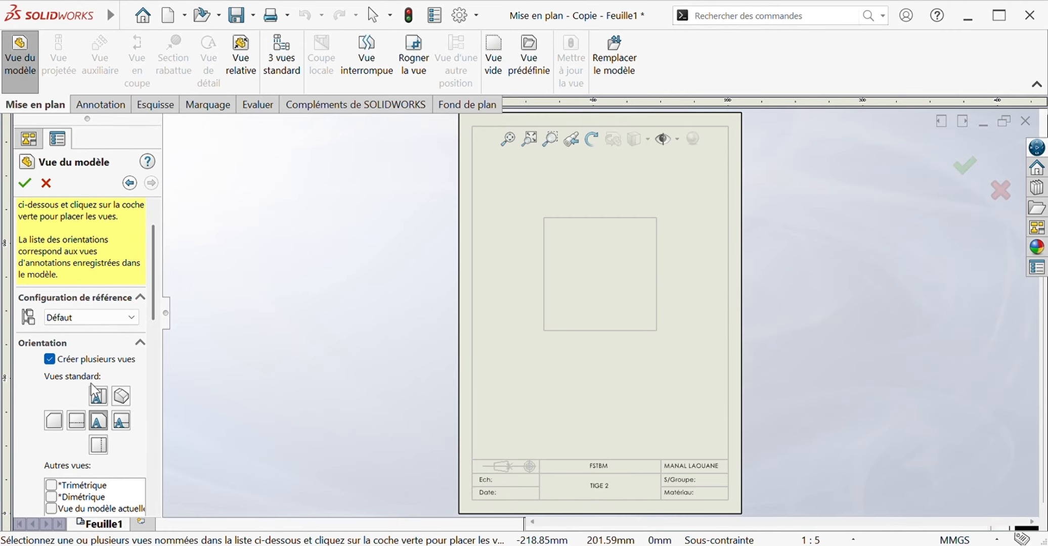
{"action": "left_click", "coordinate": [120, 398]}
{"action": "scroll", "coordinate": [155, 293], "scroll_direction": "down", "scroll_amount": 10}
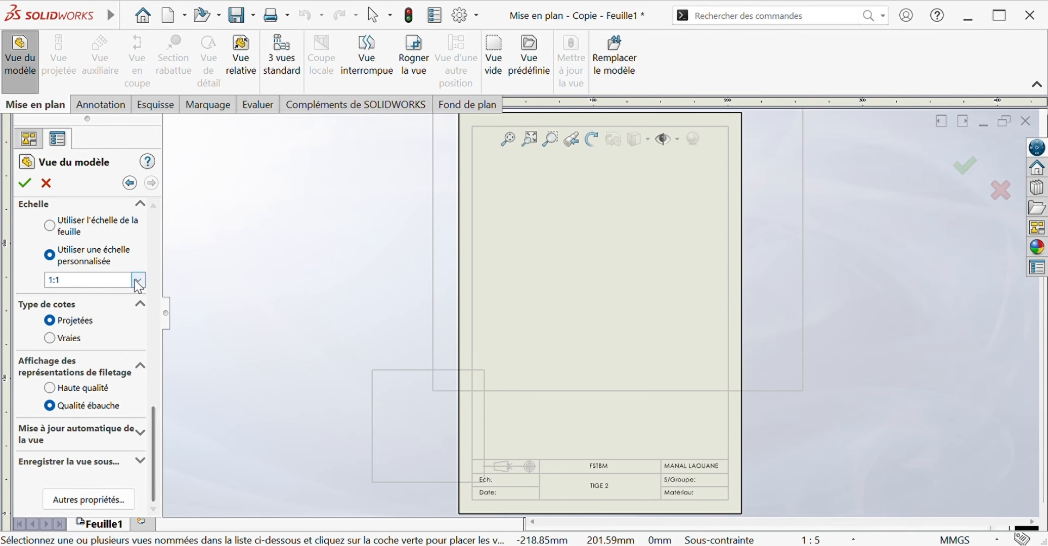
{"action": "left_click", "coordinate": [81, 306]}
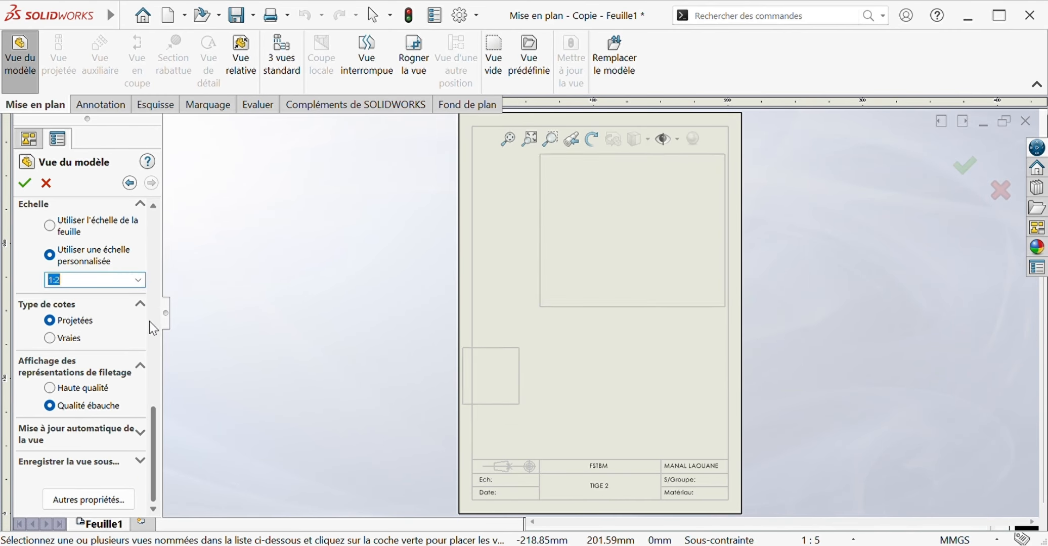
{"action": "left_click", "coordinate": [24, 188]}
Move the front view of TIGE2 inward so it lies fully within the sheet border.
{"action": "left_click", "coordinate": [492, 376]}
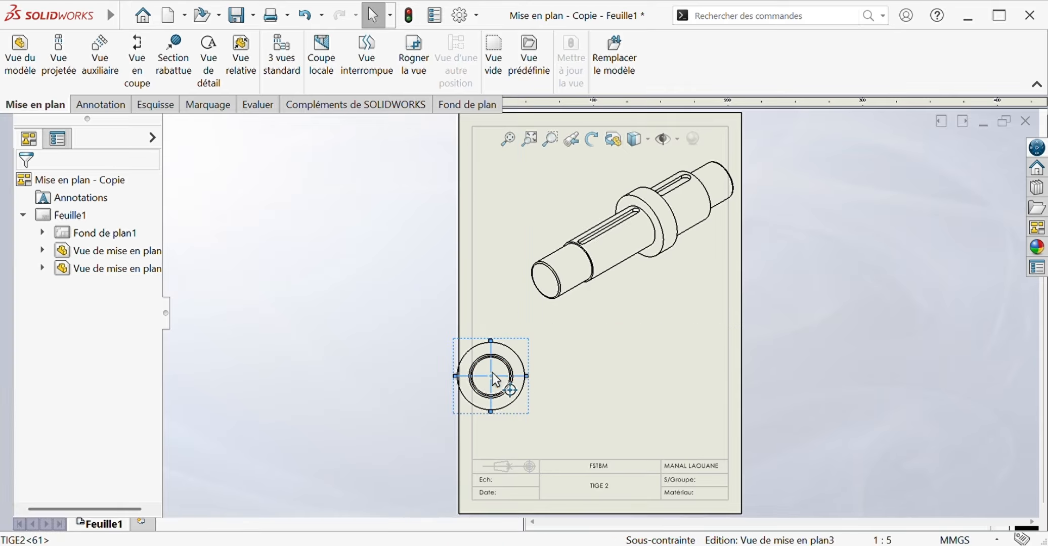
{"action": "key", "text": "Escape"}
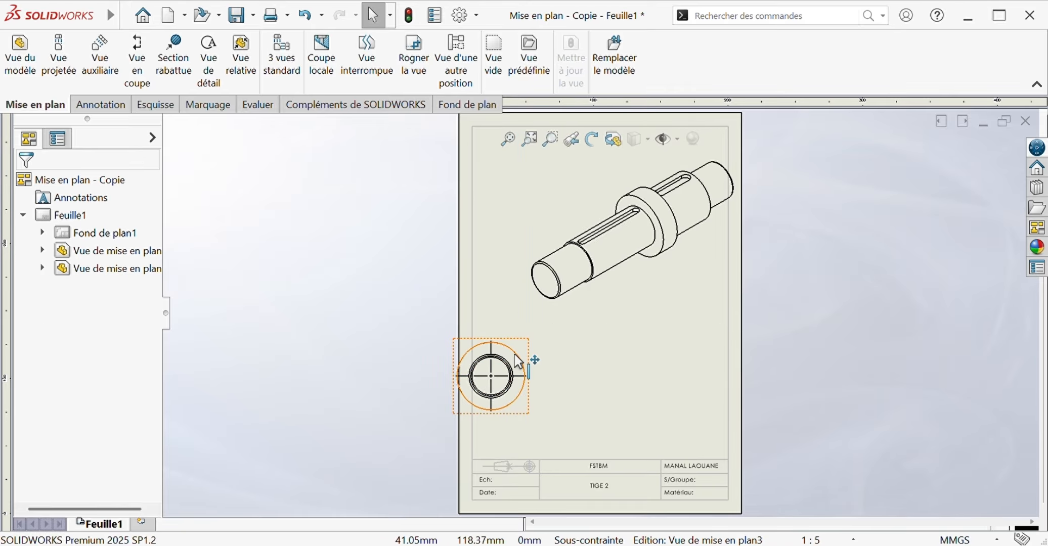
{"action": "left_click_drag", "start_coordinate": [520, 361], "coordinate": [546, 352]}
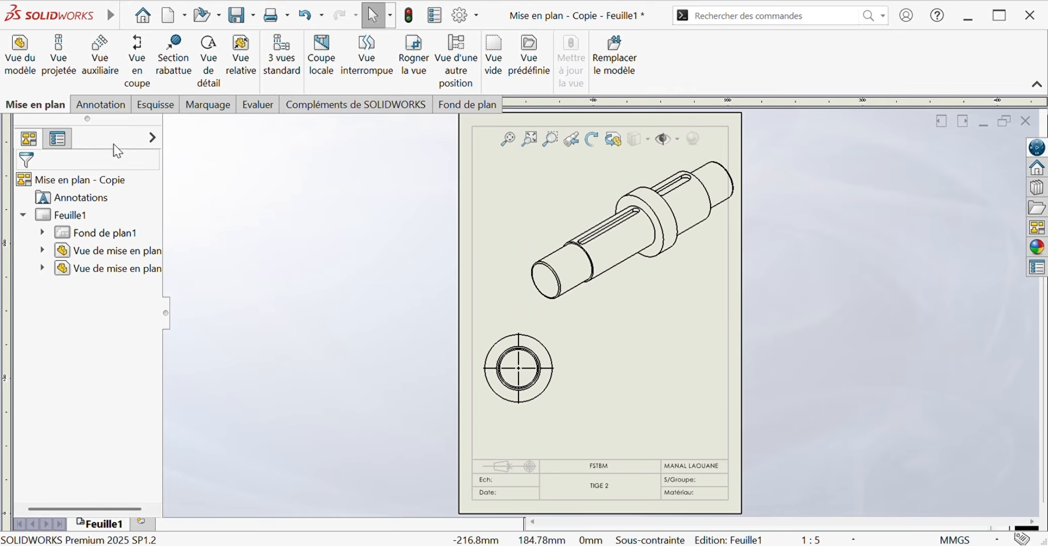
{"action": "left_click", "coordinate": [99, 106]}
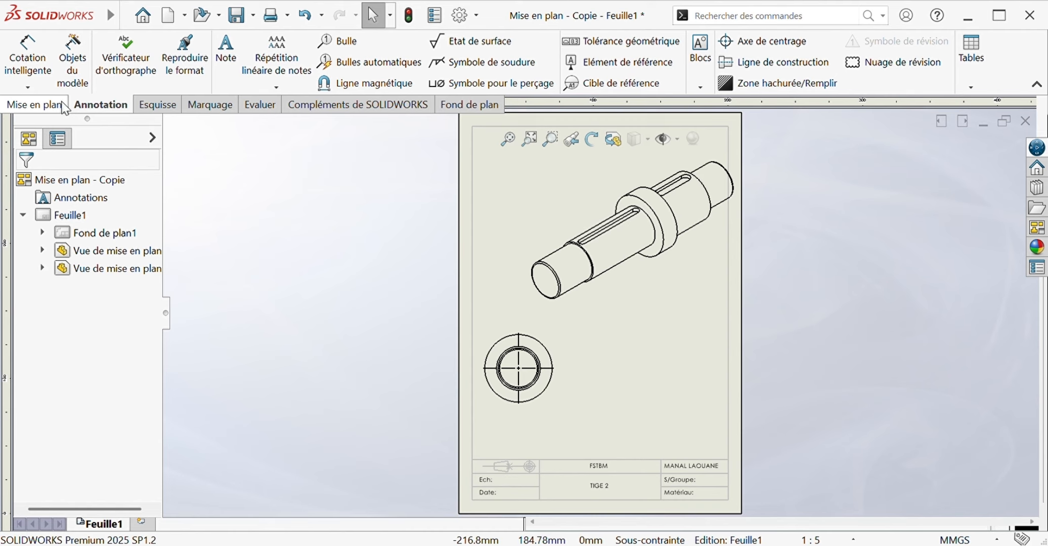
{"action": "left_click", "coordinate": [65, 106]}
{"action": "left_click", "coordinate": [100, 105]}
{"action": "left_click", "coordinate": [28, 56]}
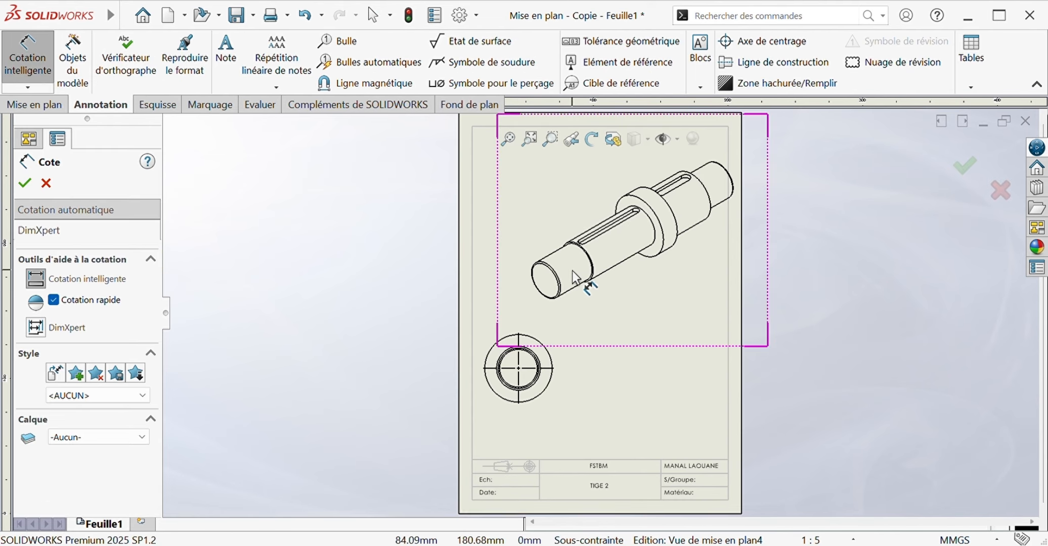
{"action": "left_click", "coordinate": [46, 184]}
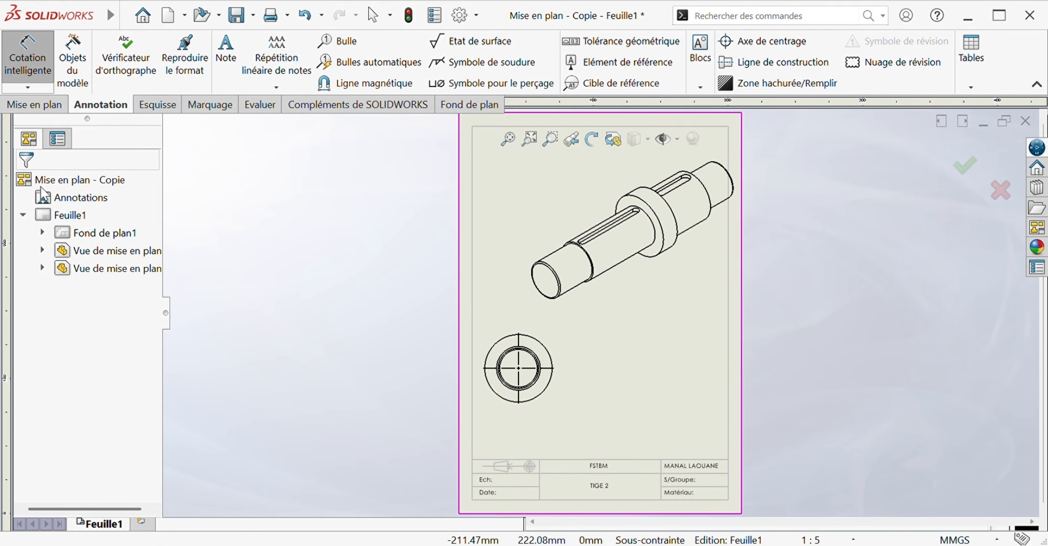
Create section view A-A with a vertical cutting line through the center of the front view, and place it beside that view.
{"action": "left_click", "coordinate": [34, 105]}
{"action": "left_click", "coordinate": [137, 61]}
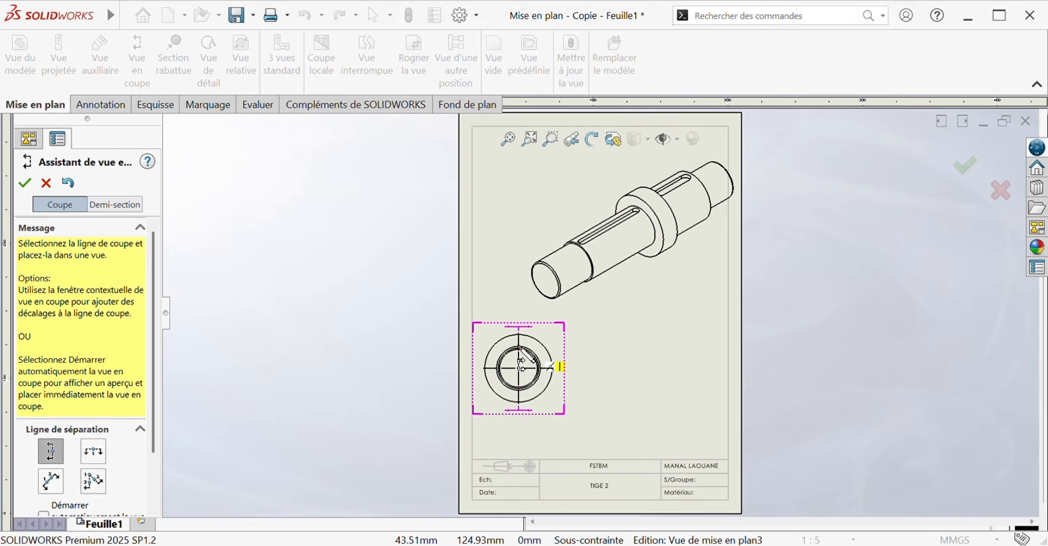
{"action": "left_click", "coordinate": [518, 346]}
{"action": "left_click", "coordinate": [641, 369]}
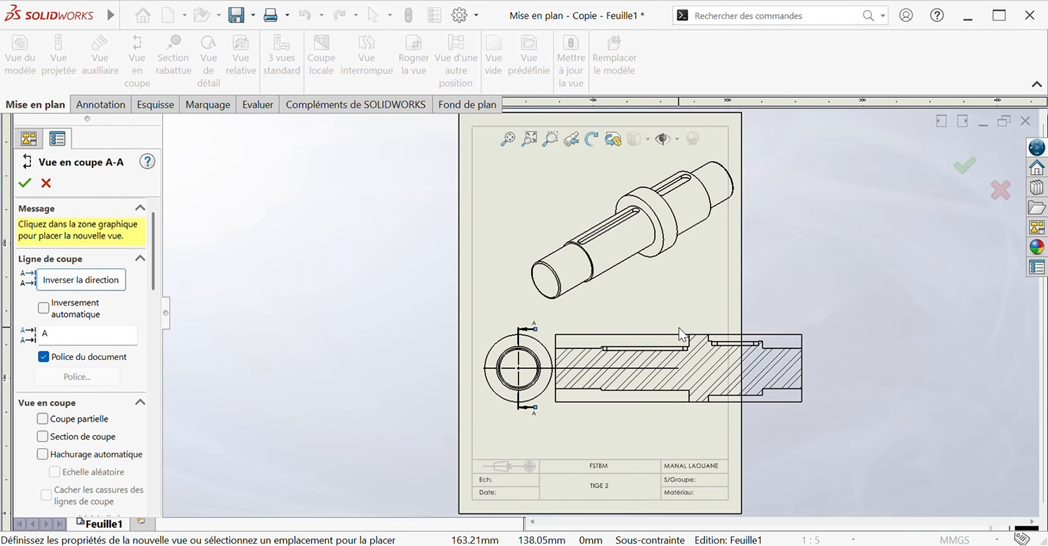
{"action": "left_click", "coordinate": [680, 329]}
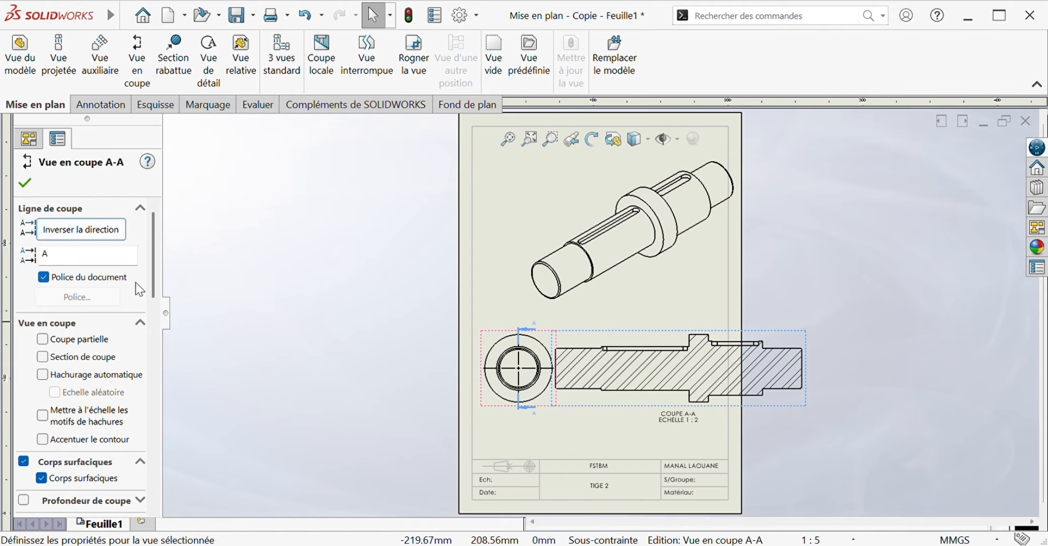
{"action": "scroll", "coordinate": [155, 267], "scroll_direction": "down", "scroll_amount": 5}
{"action": "scroll", "coordinate": [156, 267], "scroll_direction": "up", "scroll_amount": 5}
{"action": "left_click", "coordinate": [60, 143]}
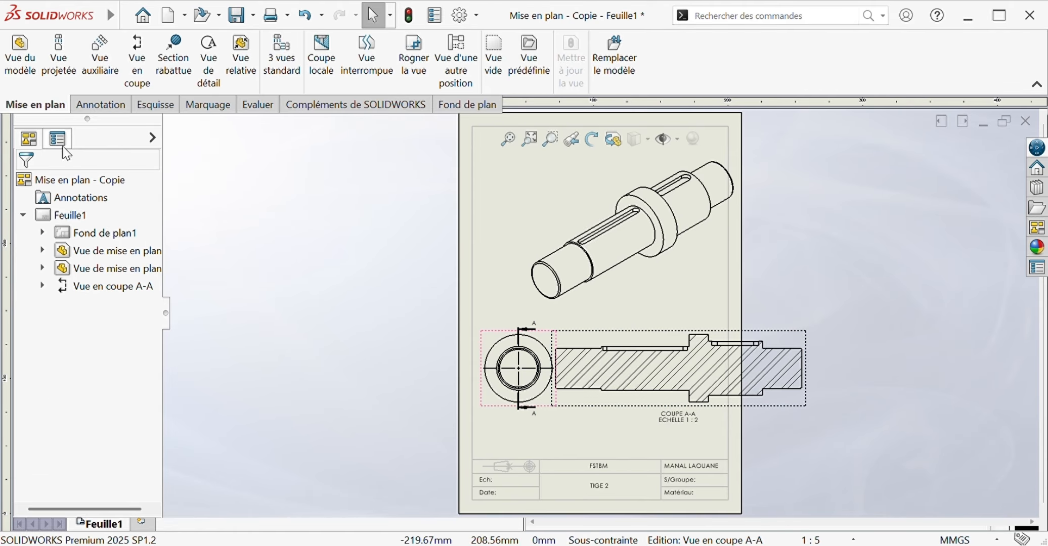
Try adding a second pair of front and isometric views of TIGE2 at a custom scale of 1:2, and undo the placement.
{"action": "left_click", "coordinate": [12, 73]}
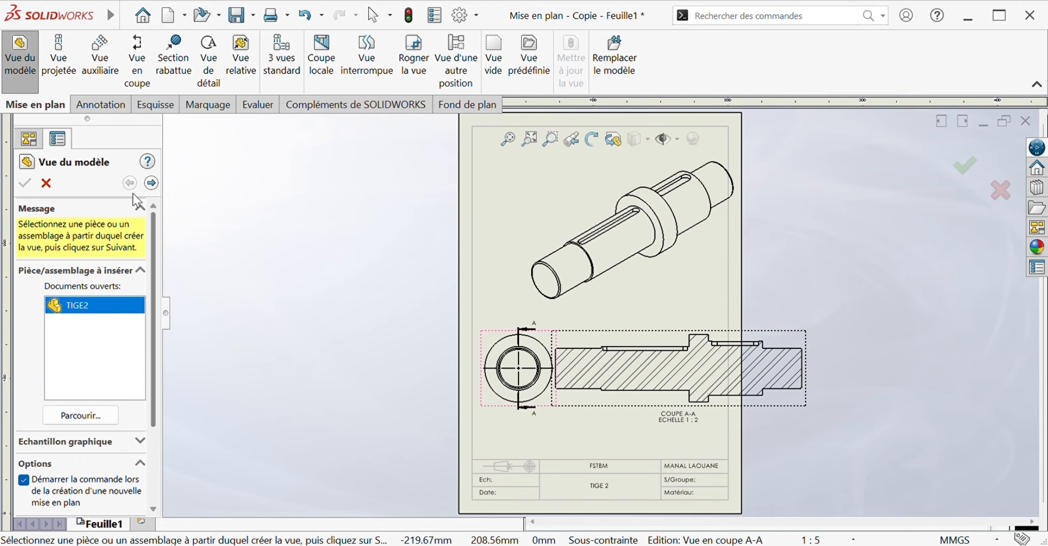
{"action": "left_click", "coordinate": [151, 182]}
{"action": "scroll", "coordinate": [150, 328], "scroll_direction": "down", "scroll_amount": 4}
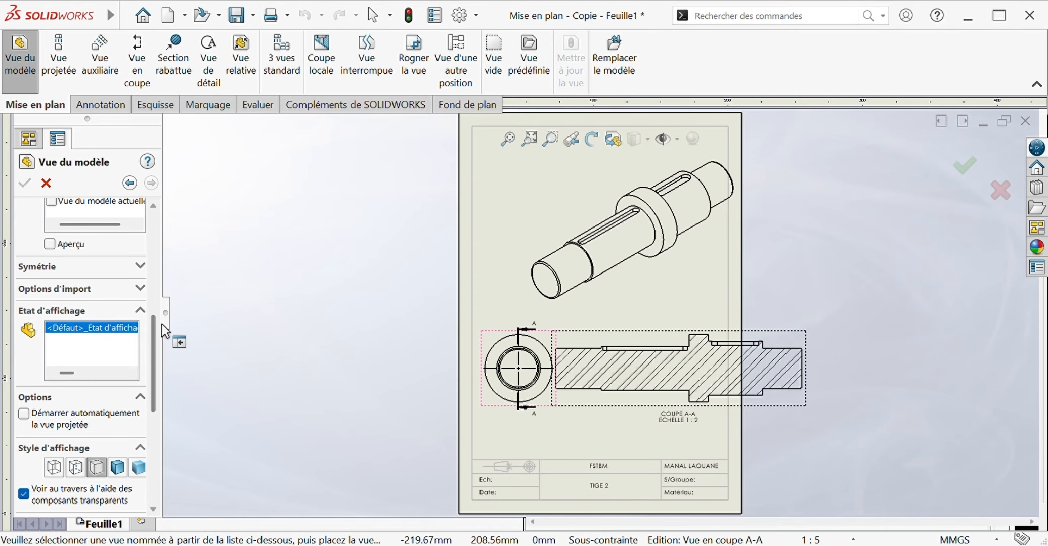
{"action": "scroll", "coordinate": [156, 315], "scroll_direction": "up", "scroll_amount": 3}
{"action": "left_click", "coordinate": [52, 305]}
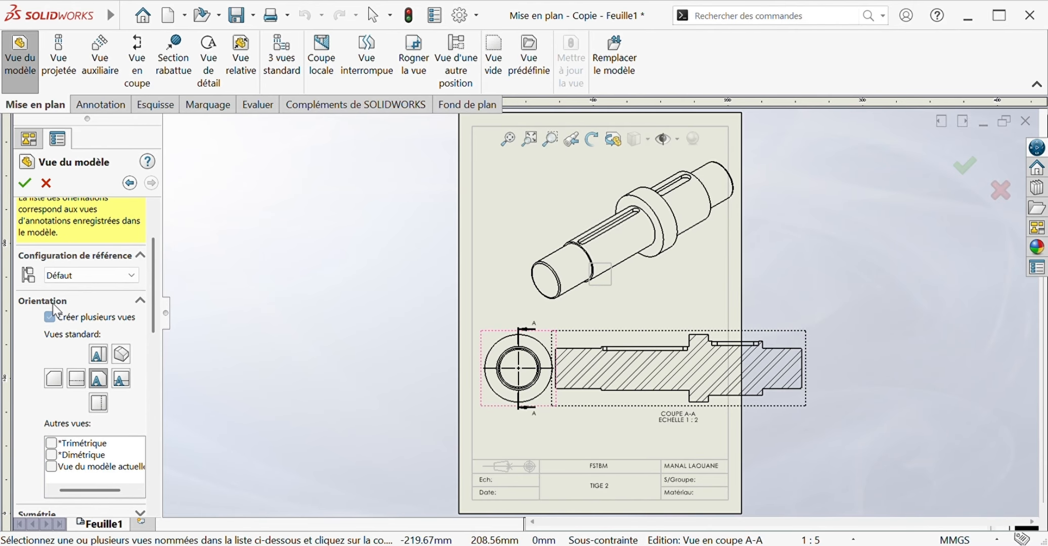
{"action": "left_click", "coordinate": [121, 356]}
{"action": "scroll", "coordinate": [155, 326], "scroll_direction": "down", "scroll_amount": 6}
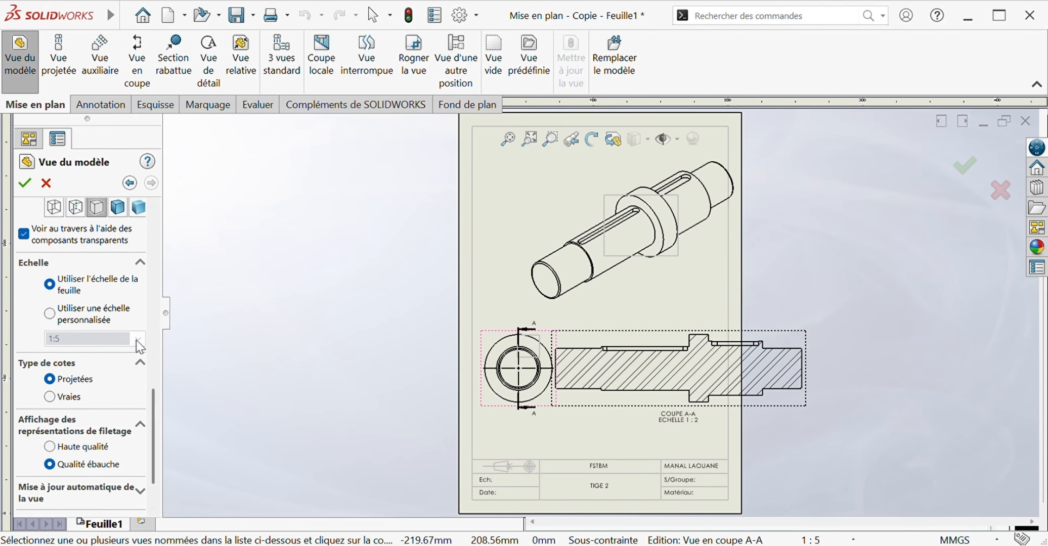
{"action": "left_click", "coordinate": [143, 340]}
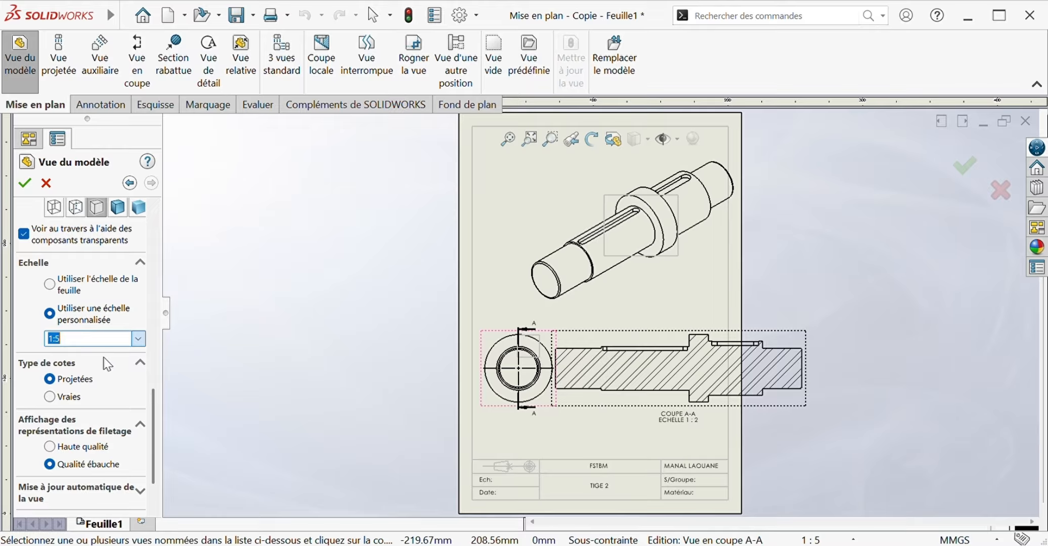
{"action": "key", "text": "Up"}
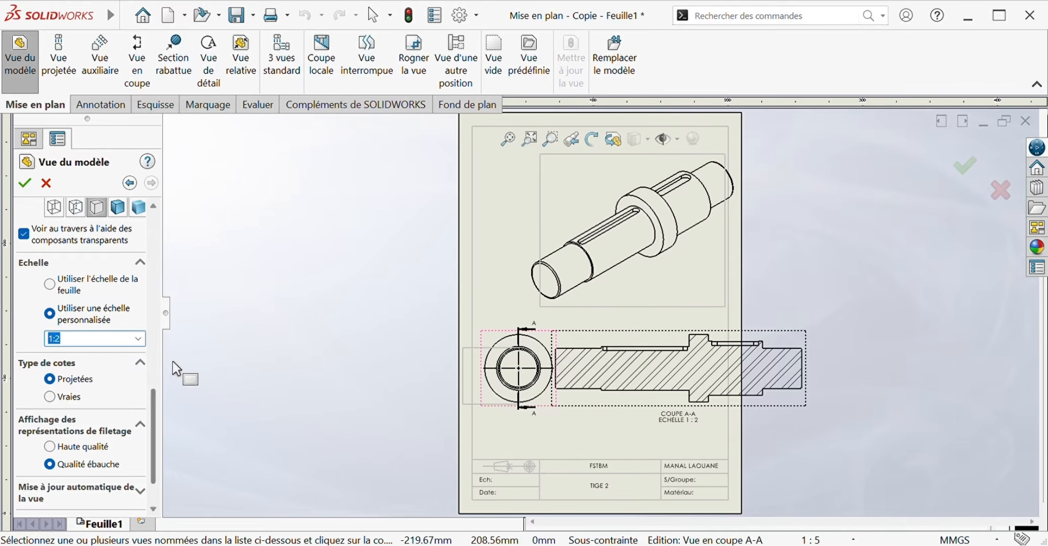
{"action": "left_click", "coordinate": [25, 185]}
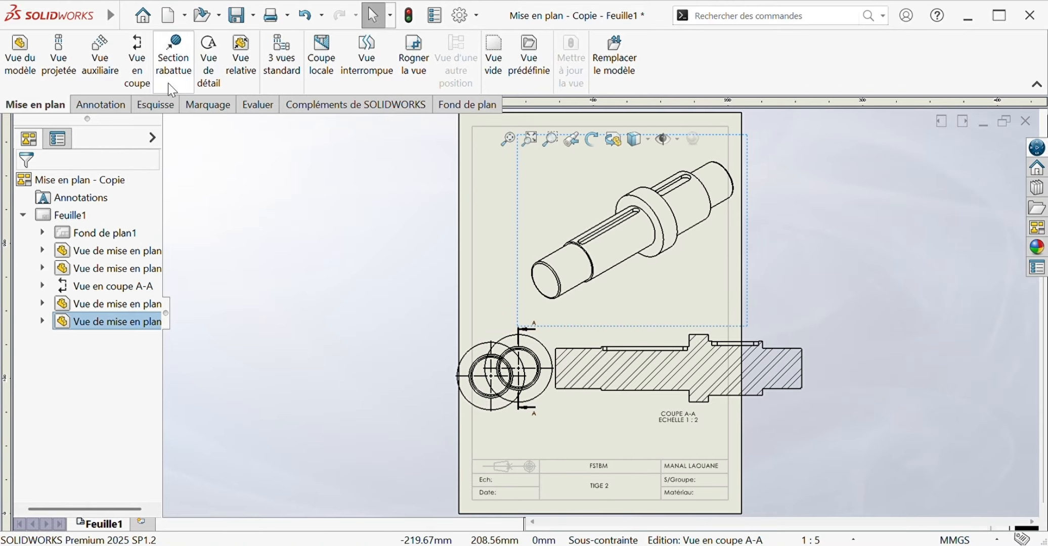
{"action": "left_click", "coordinate": [303, 15]}
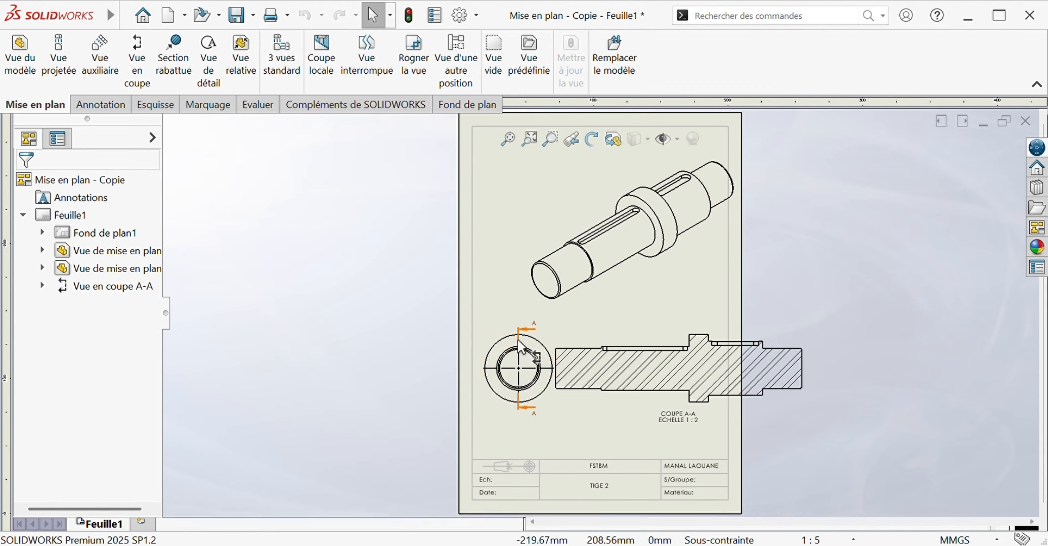
Reposition the front view and its aligned section view vertically below the isometric view.
{"action": "left_click_drag", "start_coordinate": [521, 347], "coordinate": [510, 301]}
{"action": "left_click", "coordinate": [620, 345]}
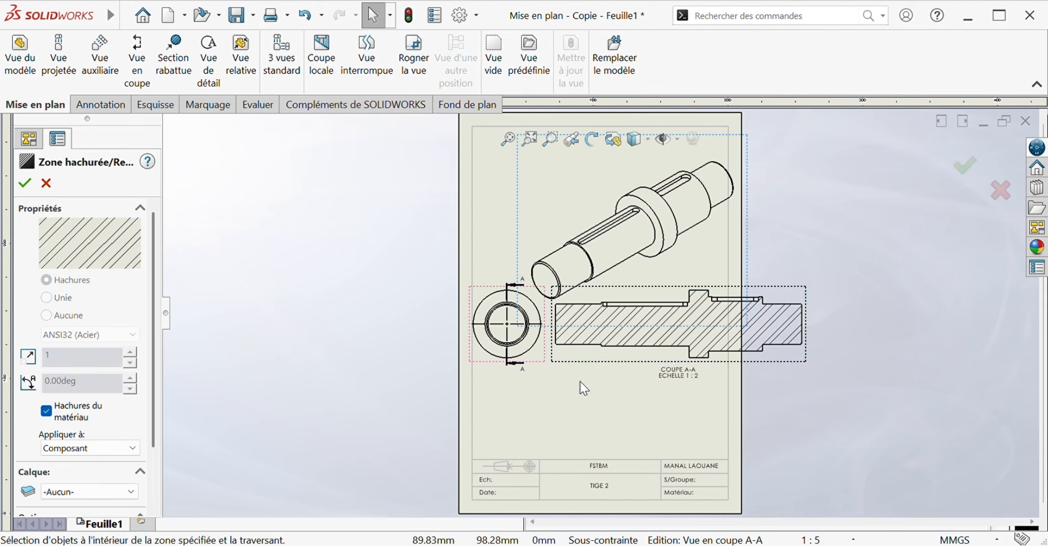
{"action": "left_click", "coordinate": [584, 388]}
{"action": "mouse_move", "coordinate": [769, 286]}
{"action": "left_mouse_down"}
{"action": "mouse_move", "coordinate": [760, 321]}
{"action": "mouse_move", "coordinate": [719, 356]}
{"action": "mouse_move", "coordinate": [759, 356]}
{"action": "left_mouse_up"}
{"action": "left_click_drag", "start_coordinate": [521, 315], "coordinate": [520, 354]}
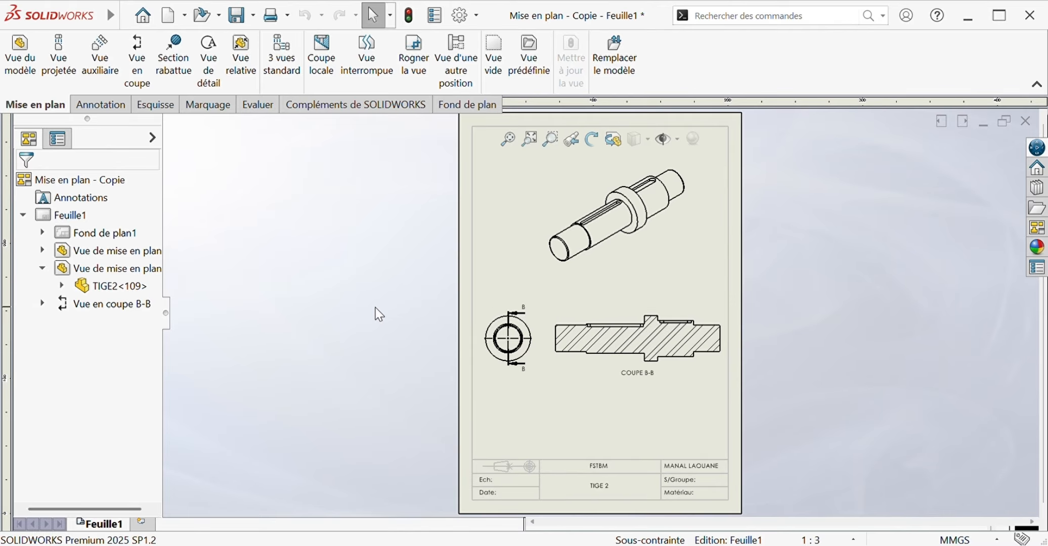
Dimension the length of the longer keyway in section B-B, placed above the view.
{"action": "left_click", "coordinate": [100, 104]}
{"action": "left_click", "coordinate": [28, 56]}
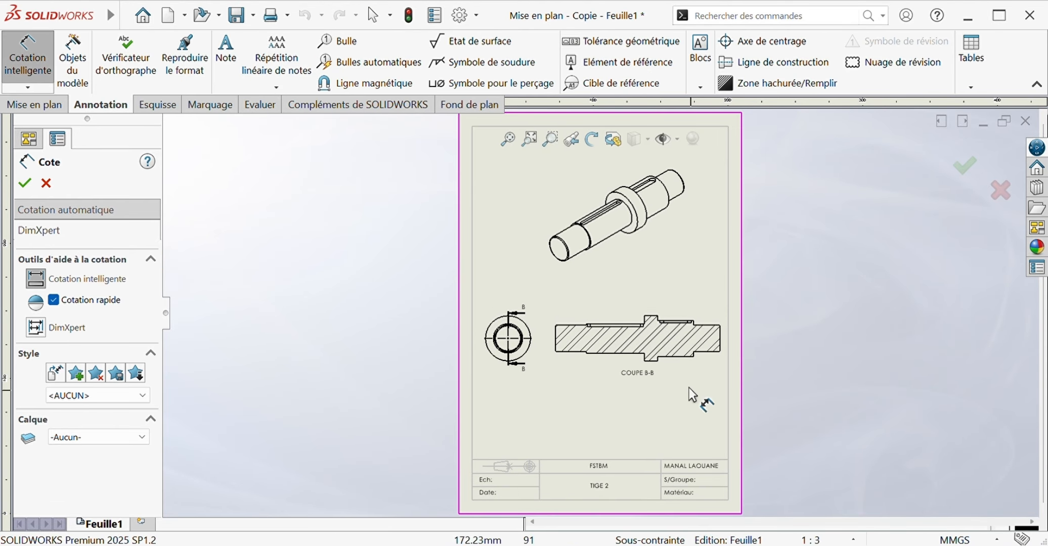
{"action": "scroll", "coordinate": [631, 338], "scroll_direction": "up", "scroll_amount": 3}
{"action": "left_click", "coordinate": [609, 313]}
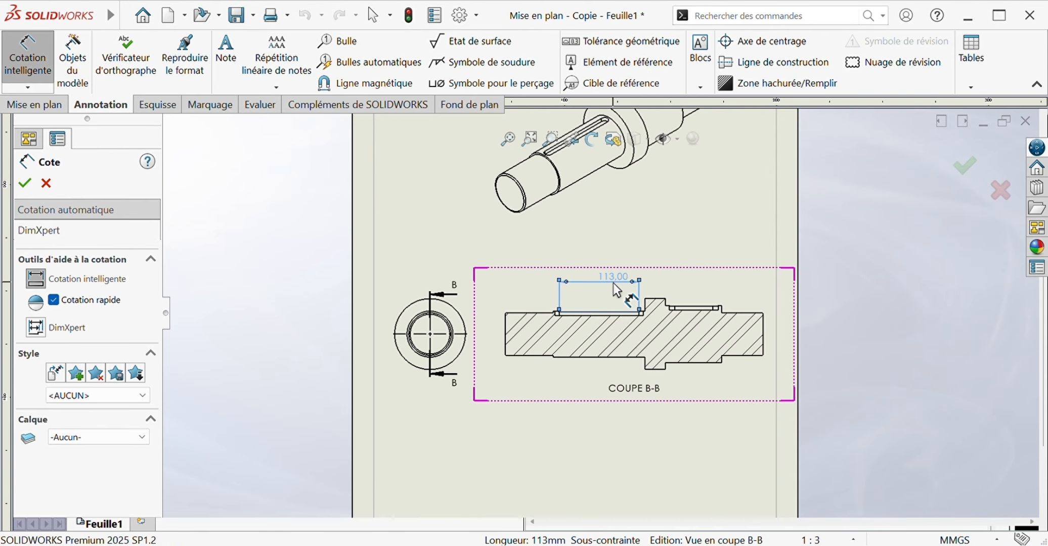
{"action": "left_click", "coordinate": [613, 282]}
Dimension the length and diameter of the shaft end nearest the front view in section B-B.
{"action": "left_click", "coordinate": [531, 313]}
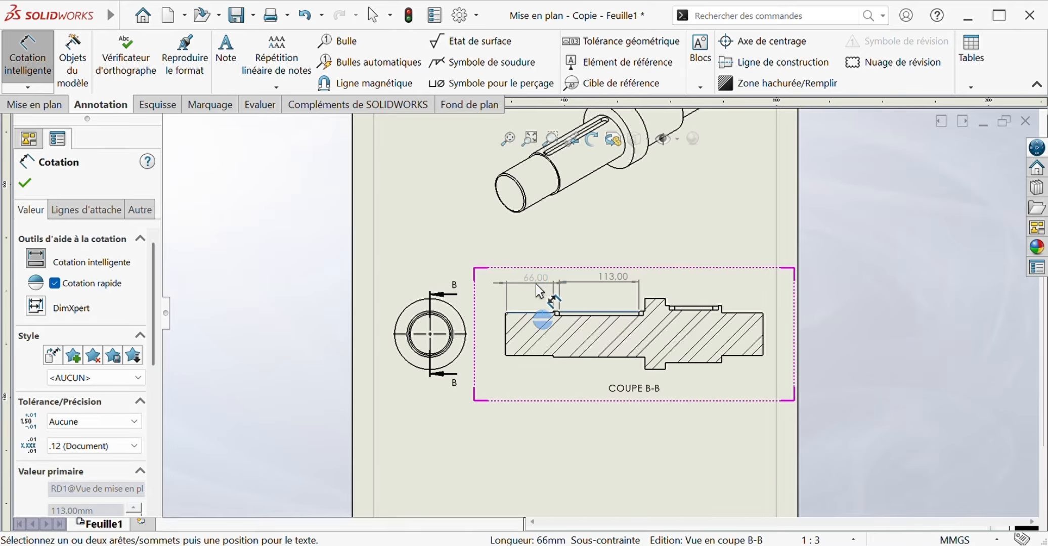
{"action": "left_click", "coordinate": [537, 279]}
{"action": "left_click", "coordinate": [507, 338]}
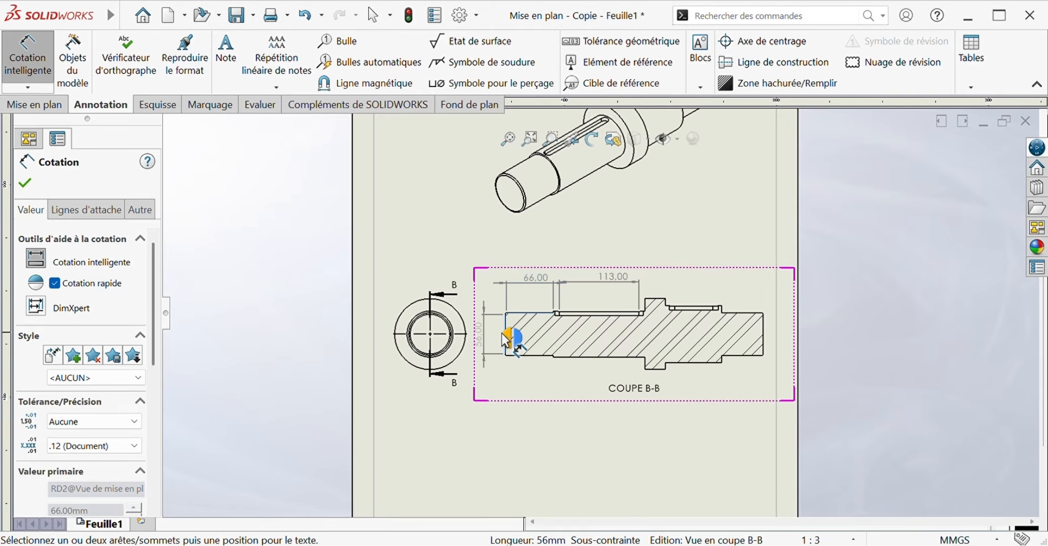
{"action": "left_click", "coordinate": [506, 339]}
Dimension the collar's width and the diameter of the opposite shaft end in section B-B.
{"action": "left_click", "coordinate": [655, 296]}
{"action": "left_click", "coordinate": [655, 296]}
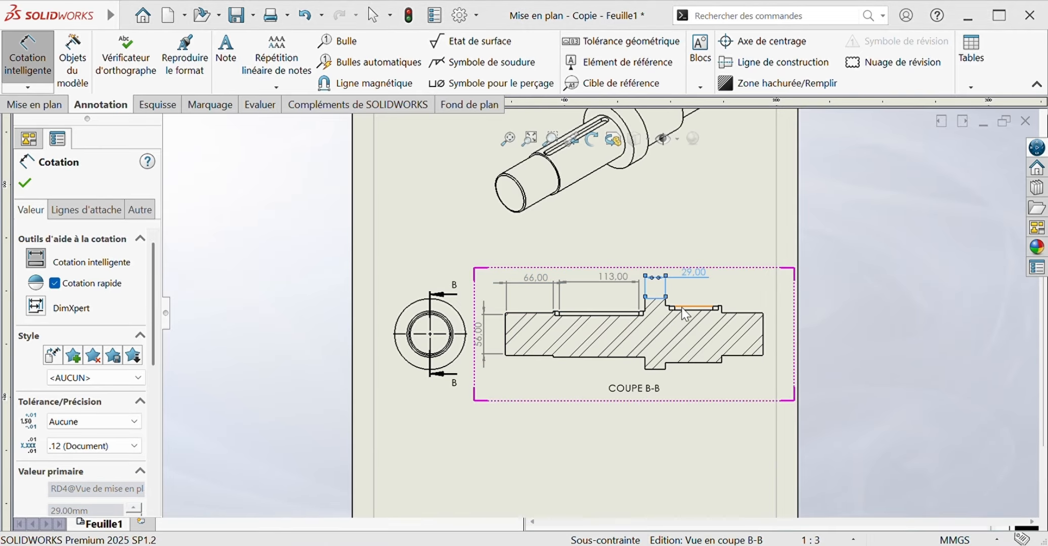
{"action": "left_click", "coordinate": [762, 334]}
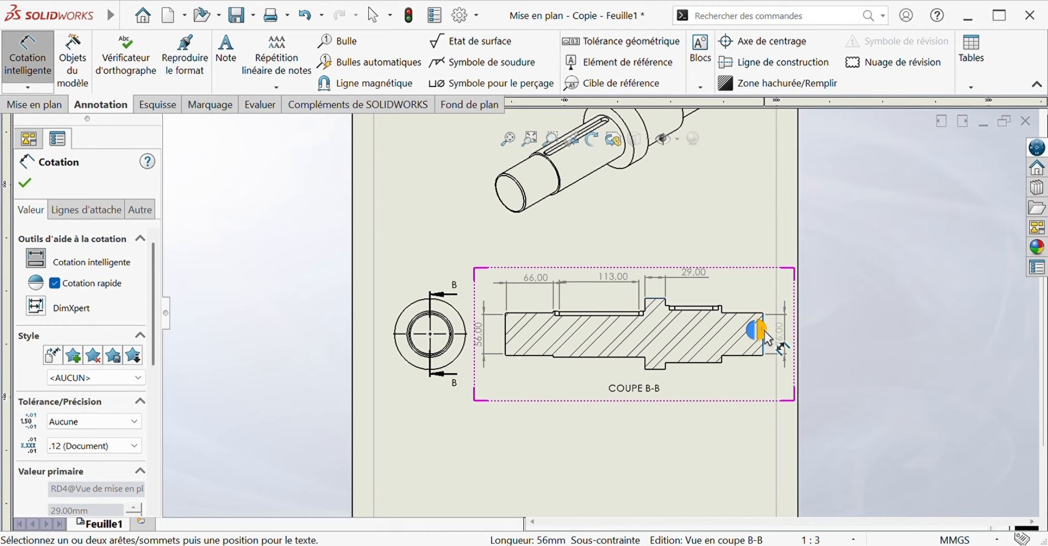
{"action": "left_click", "coordinate": [749, 297]}
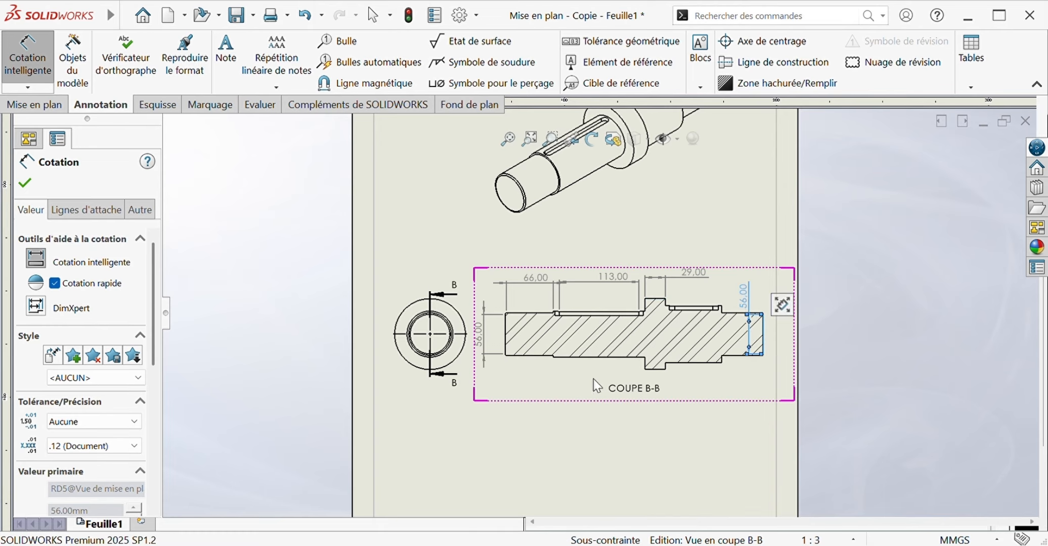
Dimension the shorter keyway's length and the height of the shoulder step beside the far shaft end in section B-B.
{"action": "left_click", "coordinate": [703, 307]}
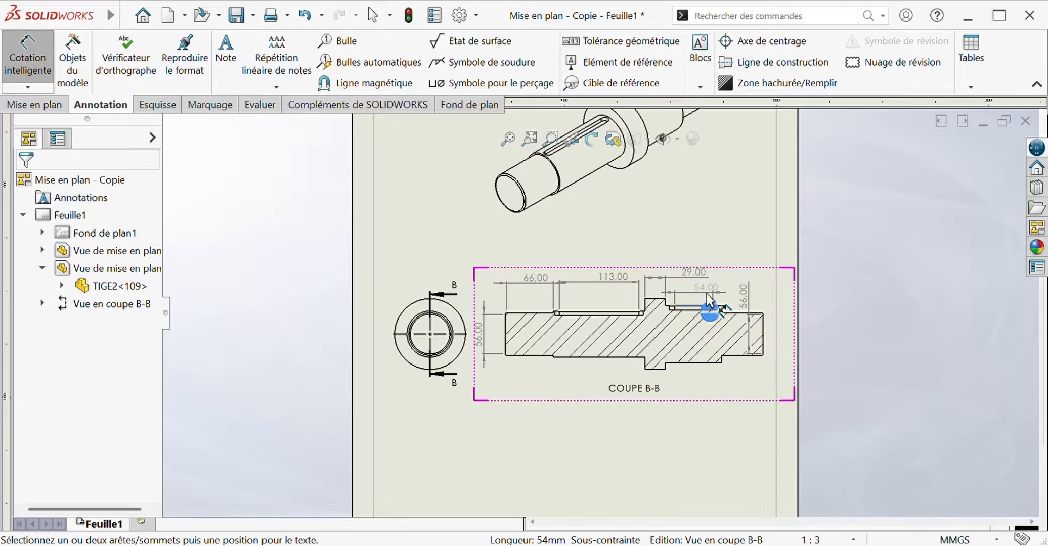
{"action": "left_click", "coordinate": [711, 301]}
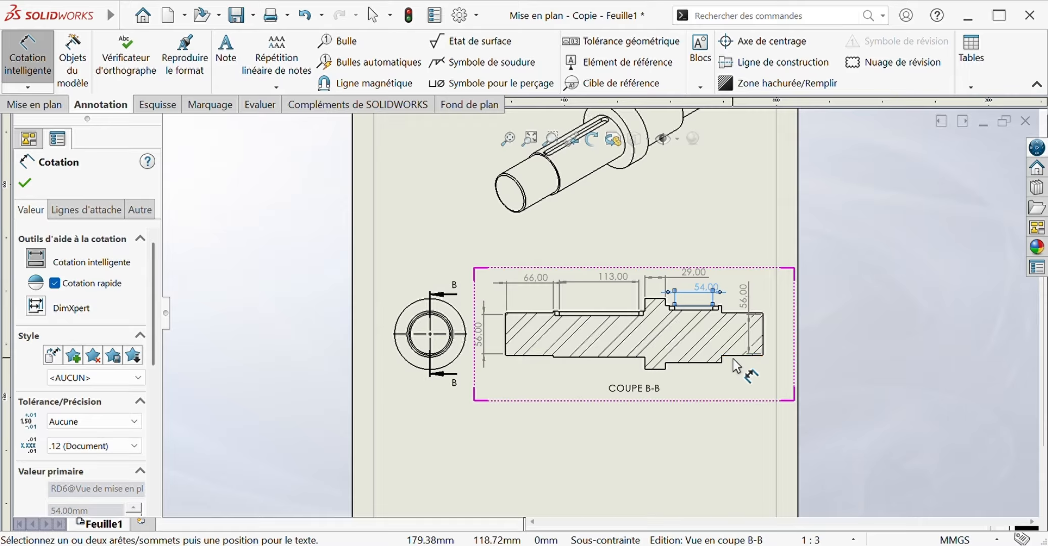
{"action": "left_click", "coordinate": [716, 363]}
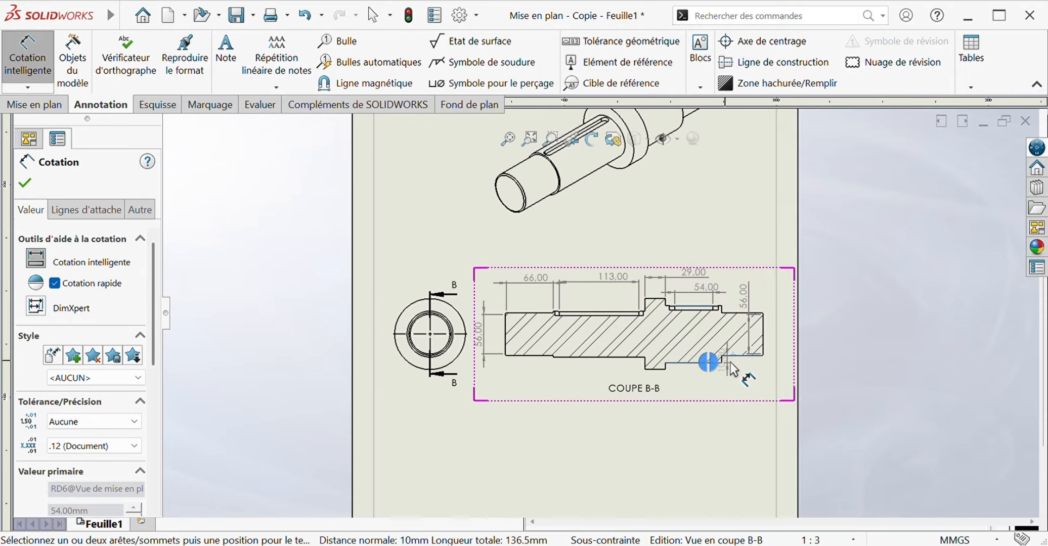
{"action": "left_click", "coordinate": [772, 363]}
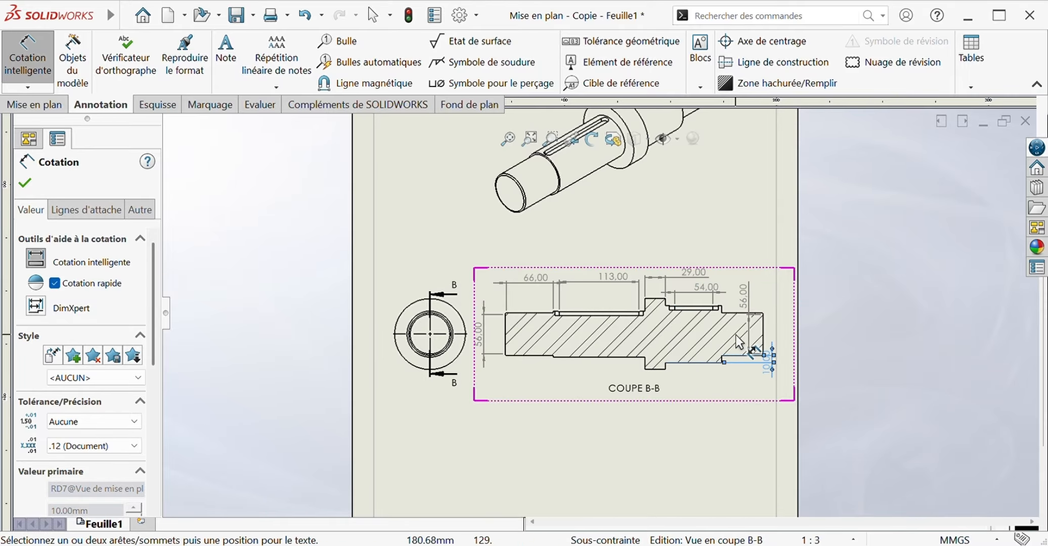
Dimension the collar's step height and the height of the shoulder nearest the front view along section B-B's lower outline.
{"action": "left_click", "coordinate": [639, 358]}
{"action": "left_click", "coordinate": [598, 371]}
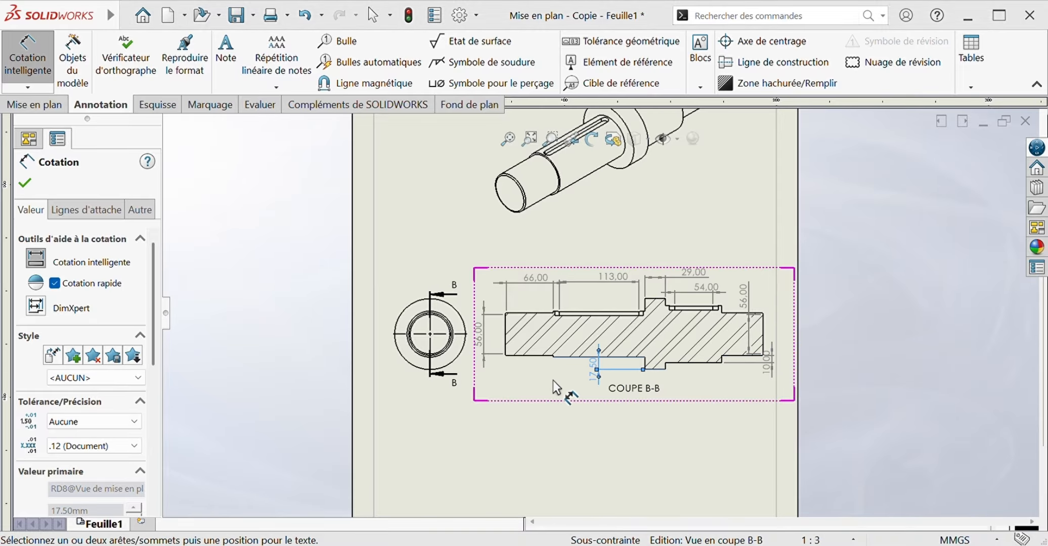
{"action": "left_click", "coordinate": [537, 356]}
{"action": "left_click", "coordinate": [577, 358]}
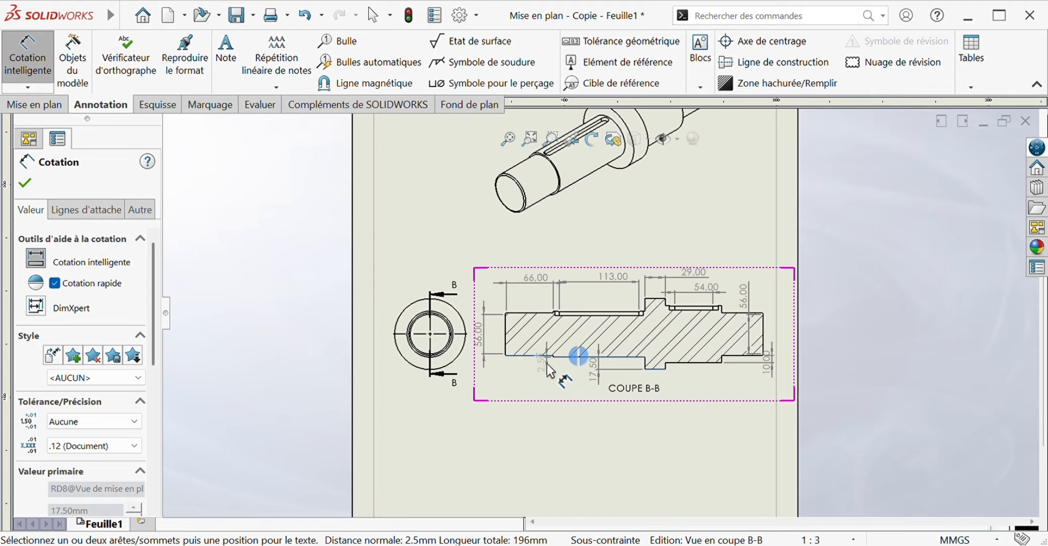
{"action": "left_click", "coordinate": [497, 370]}
Dimension the diameters of the collar's outer circle and the largest inner circle in the front view.
{"action": "left_click", "coordinate": [410, 306]}
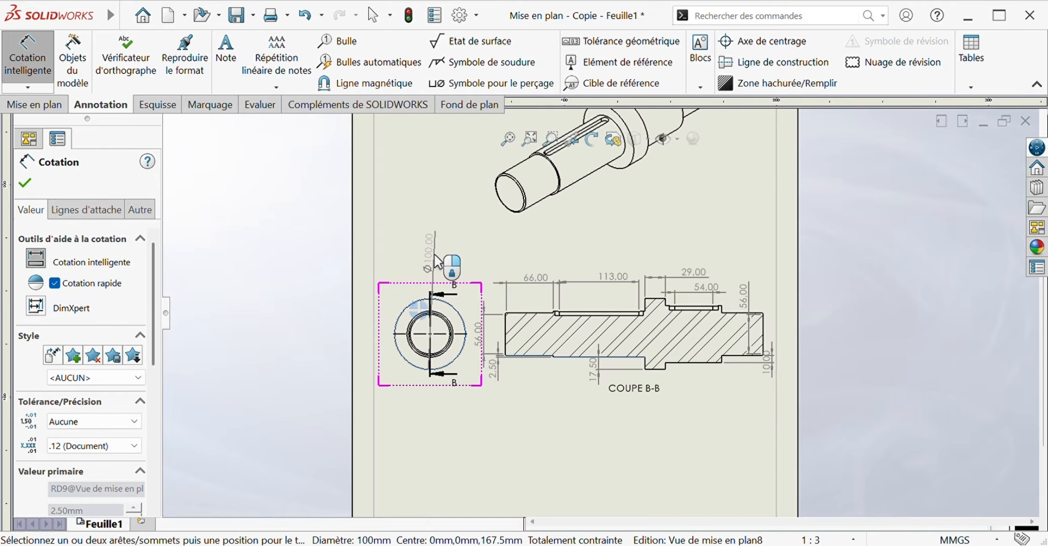
{"action": "left_click", "coordinate": [428, 236]}
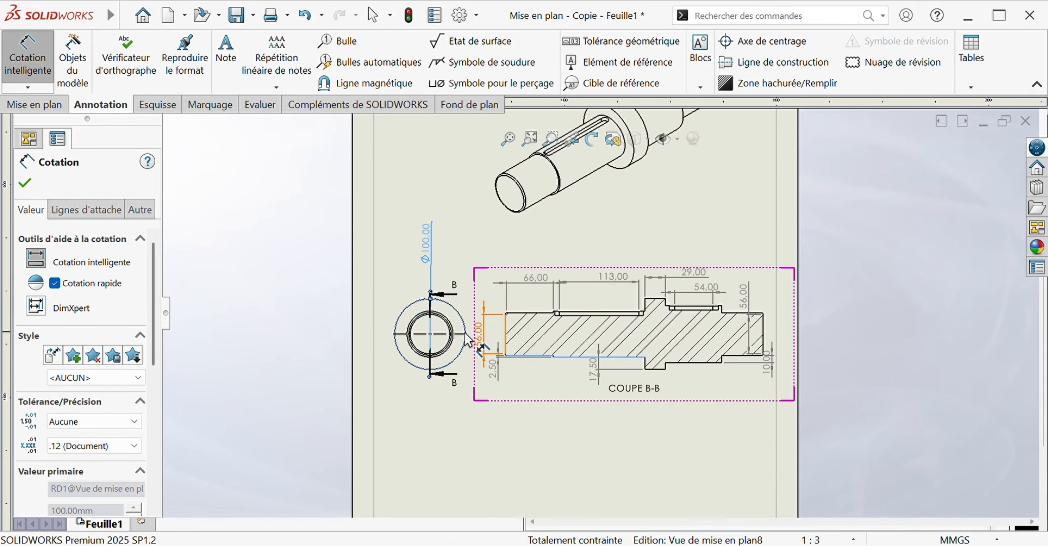
{"action": "scroll", "coordinate": [447, 308], "scroll_direction": "down", "scroll_amount": 5}
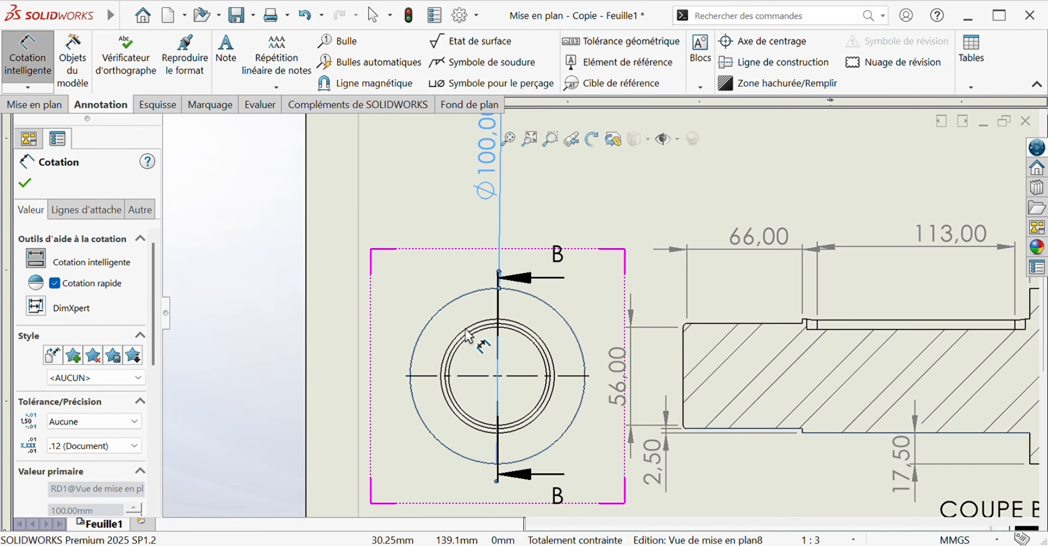
{"action": "left_click", "coordinate": [466, 332]}
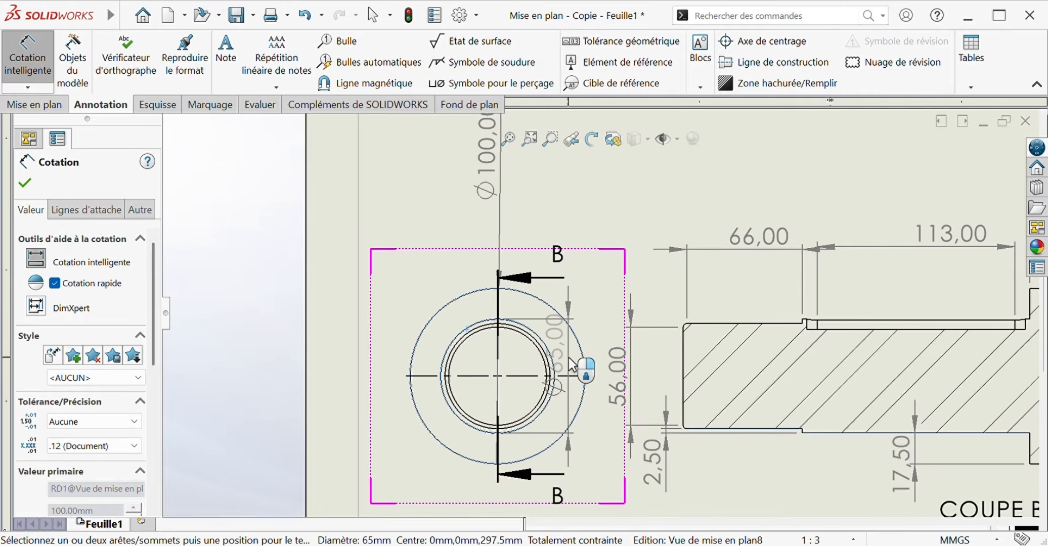
{"action": "left_click", "coordinate": [597, 384]}
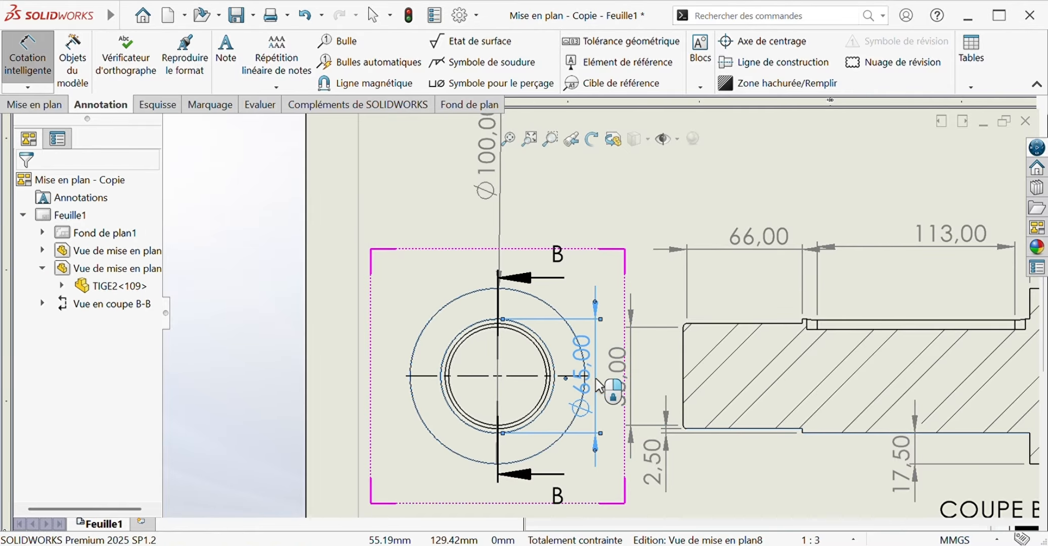
{"action": "left_click", "coordinate": [508, 330]}
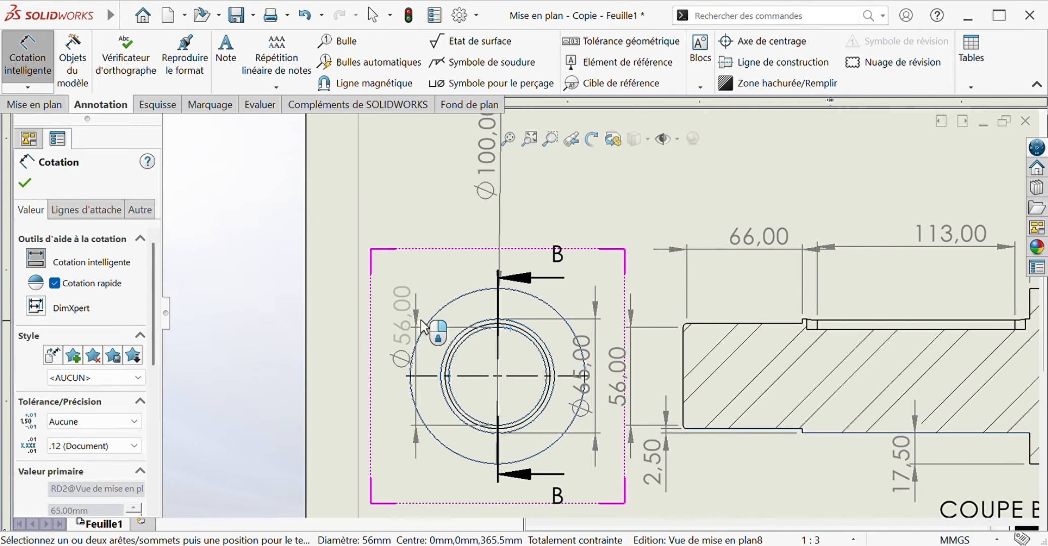
{"action": "left_click", "coordinate": [20, 188]}
{"action": "scroll", "coordinate": [637, 417], "scroll_direction": "up", "scroll_amount": 5}
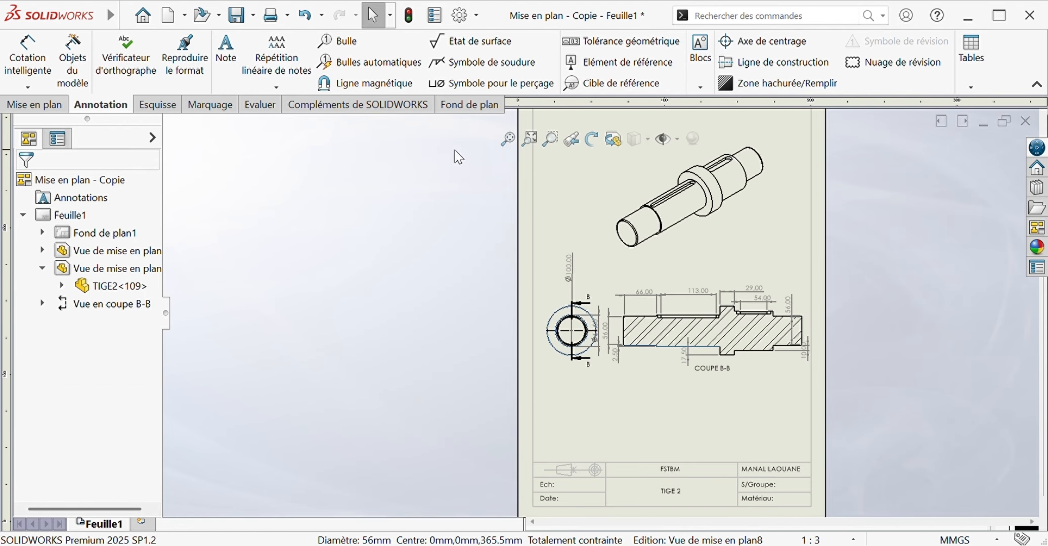
{"action": "left_click", "coordinate": [507, 138]}
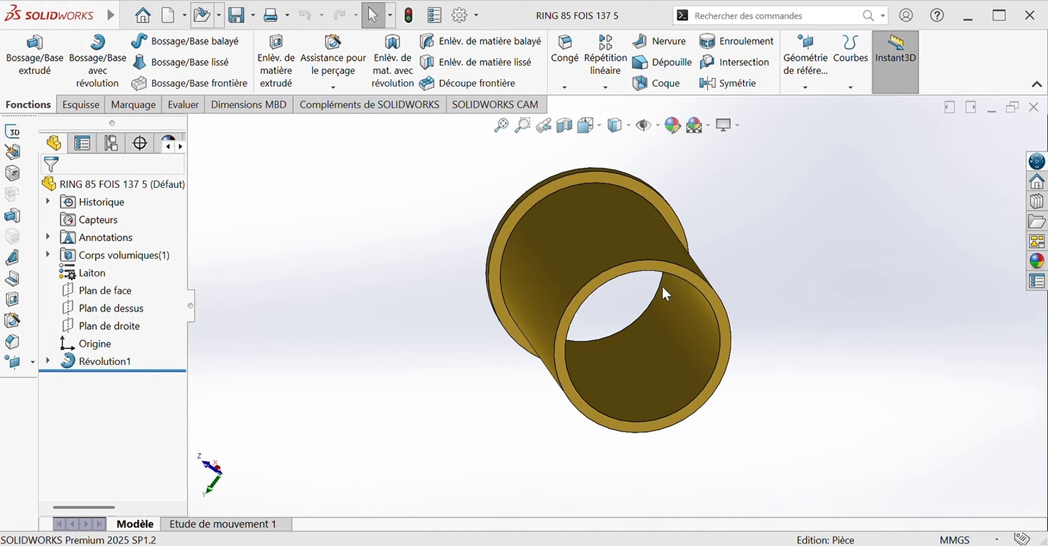
In the new drawing's sheet format, replace the title block's part name with RING 85 137 5.
{"action": "left_click", "coordinate": [644, 402]}
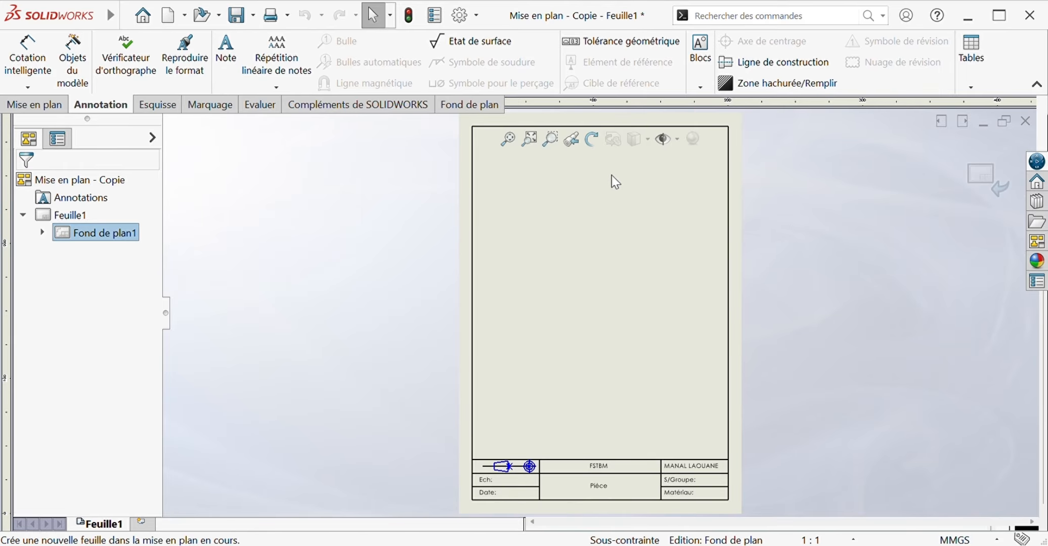
{"action": "left_click", "coordinate": [635, 154]}
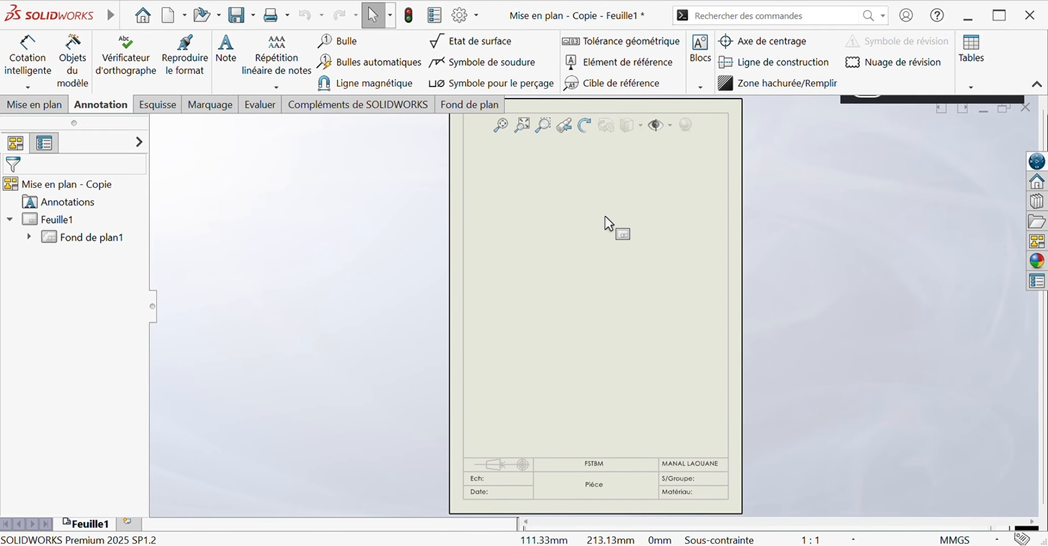
{"action": "double_click", "coordinate": [605, 218]}
{"action": "scroll", "coordinate": [579, 472], "scroll_direction": "down", "scroll_amount": 4}
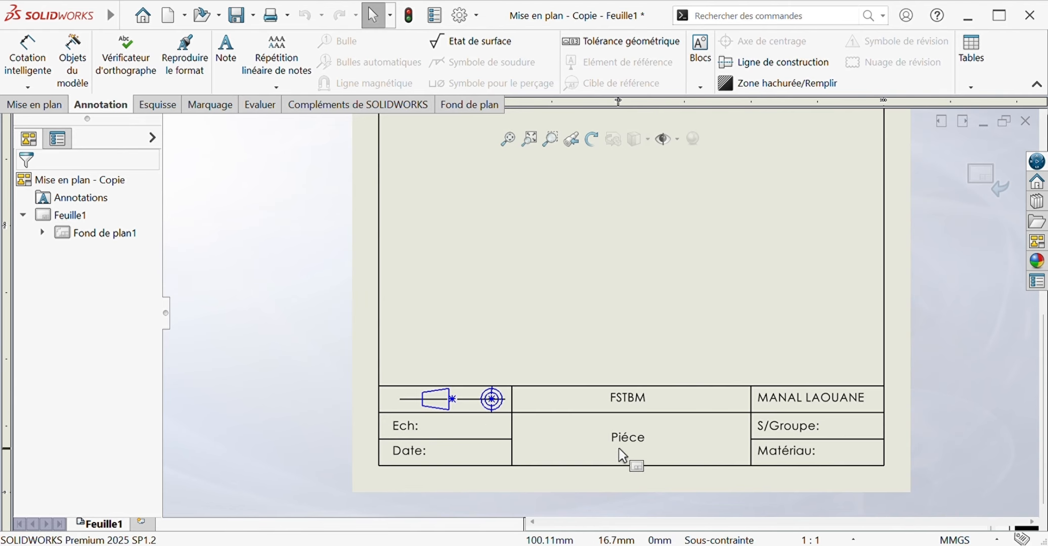
{"action": "double_click", "coordinate": [621, 445]}
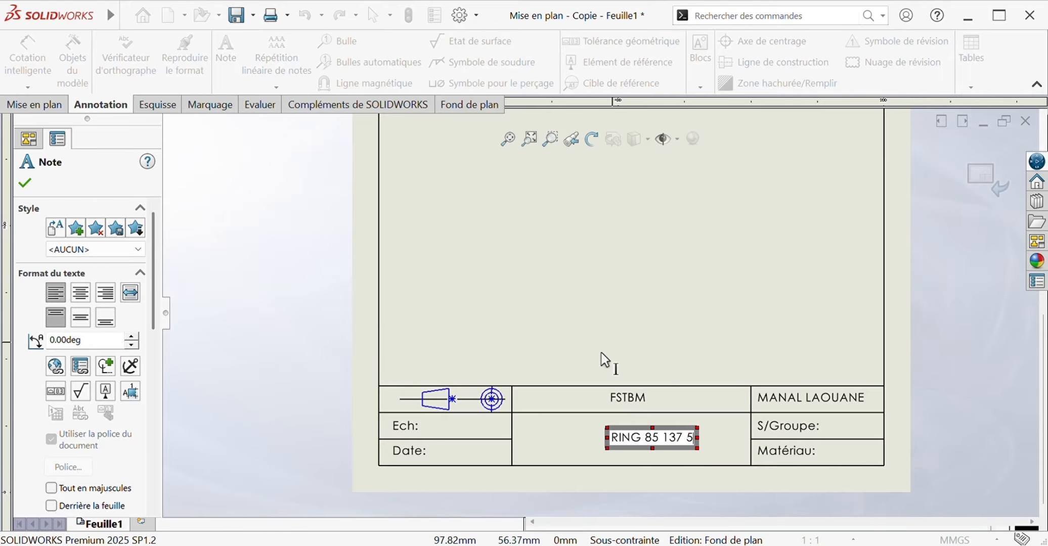
{"action": "left_click", "coordinate": [548, 312]}
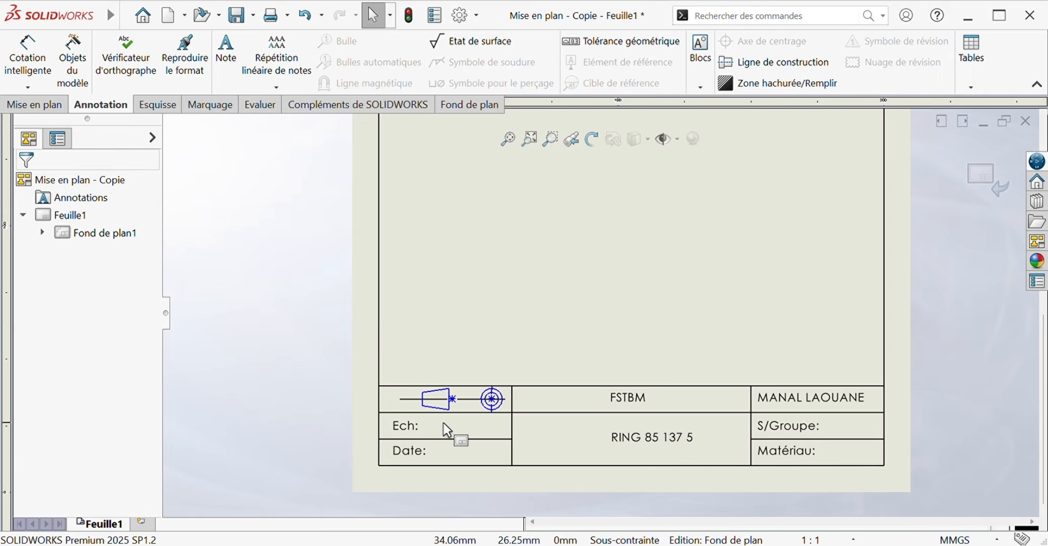
Enter the scale 1:1 and the date 04/06/2026 in the title block.
{"action": "double_click", "coordinate": [412, 430]}
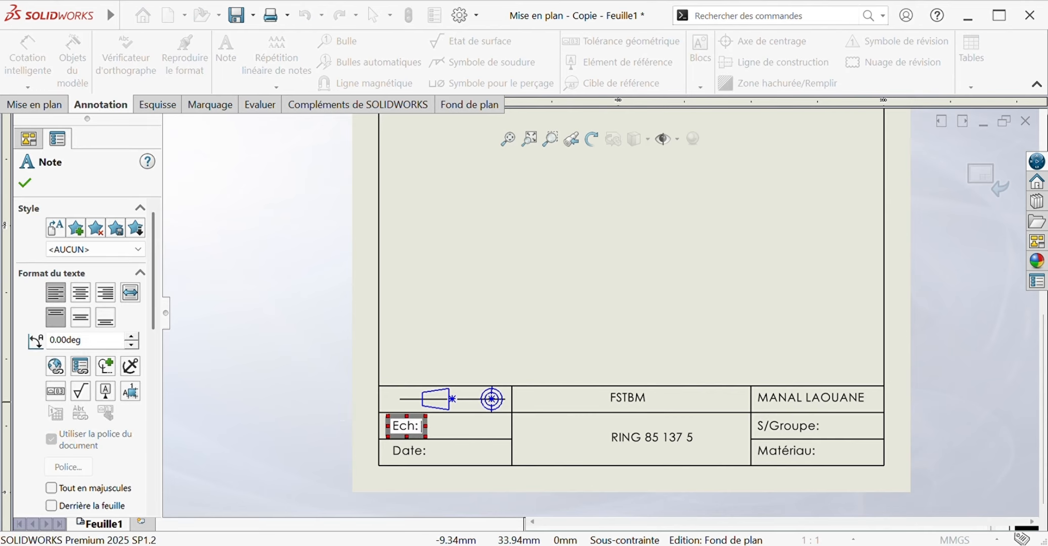
{"action": "type", "text": "1:1"}
{"action": "left_click", "coordinate": [449, 452]}
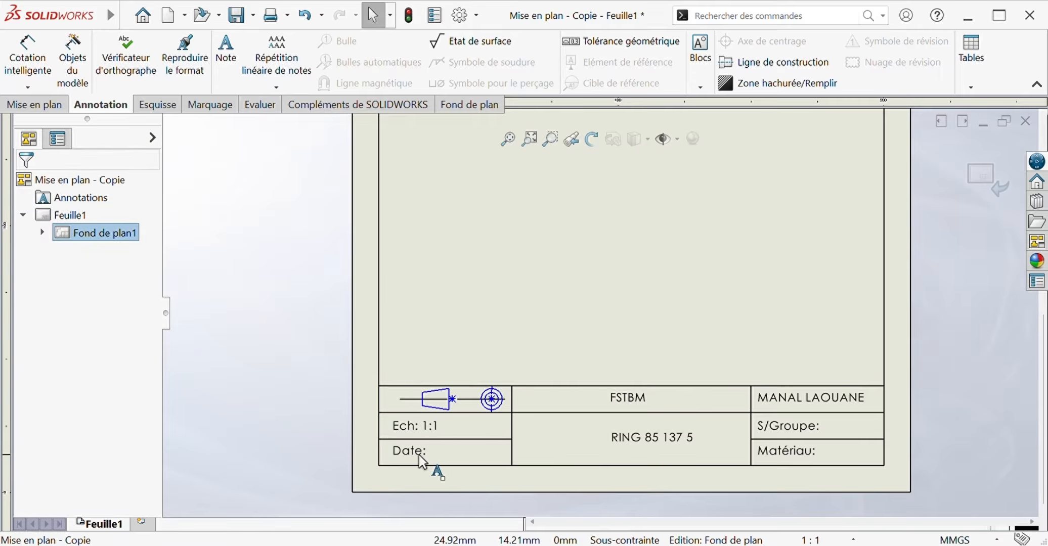
{"action": "double_click", "coordinate": [419, 454]}
{"action": "left_click", "coordinate": [443, 458]}
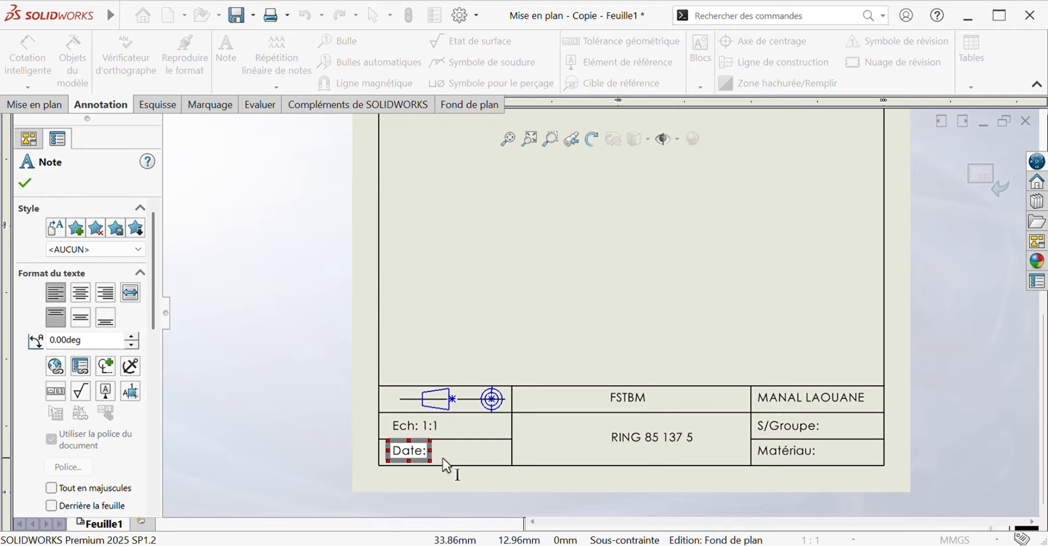
{"action": "type", "text": "à"}
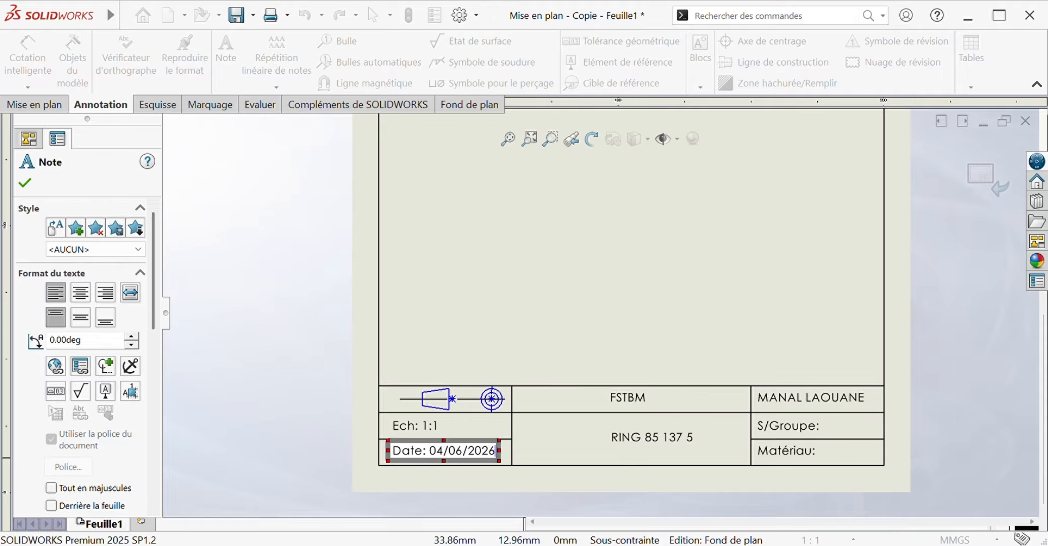
{"action": "left_click", "coordinate": [340, 302]}
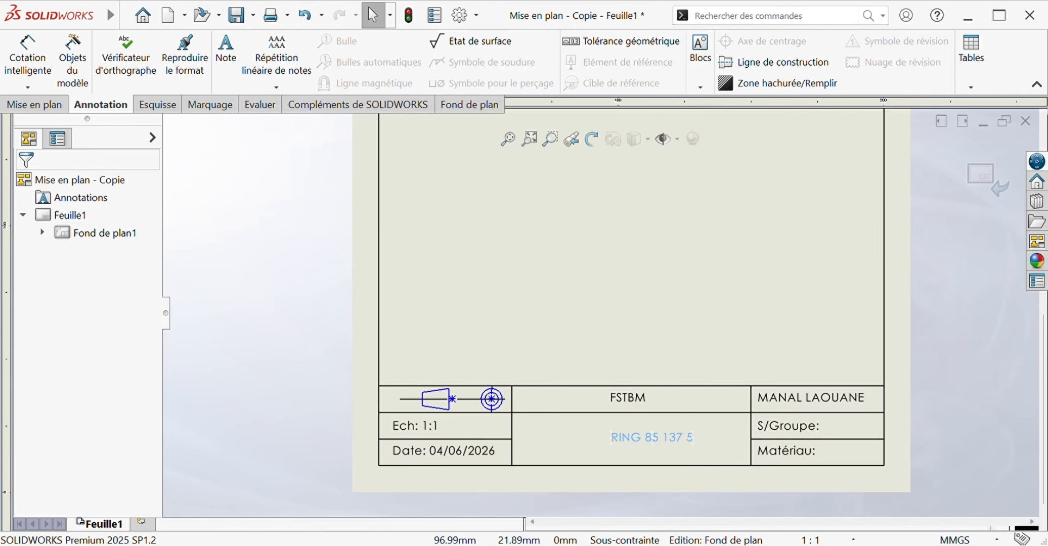
Enlarge and reposition the RING 85 137 5 title text within its cell, and return to editing the sheet.
{"action": "left_click", "coordinate": [622, 444]}
{"action": "double_click", "coordinate": [622, 447]}
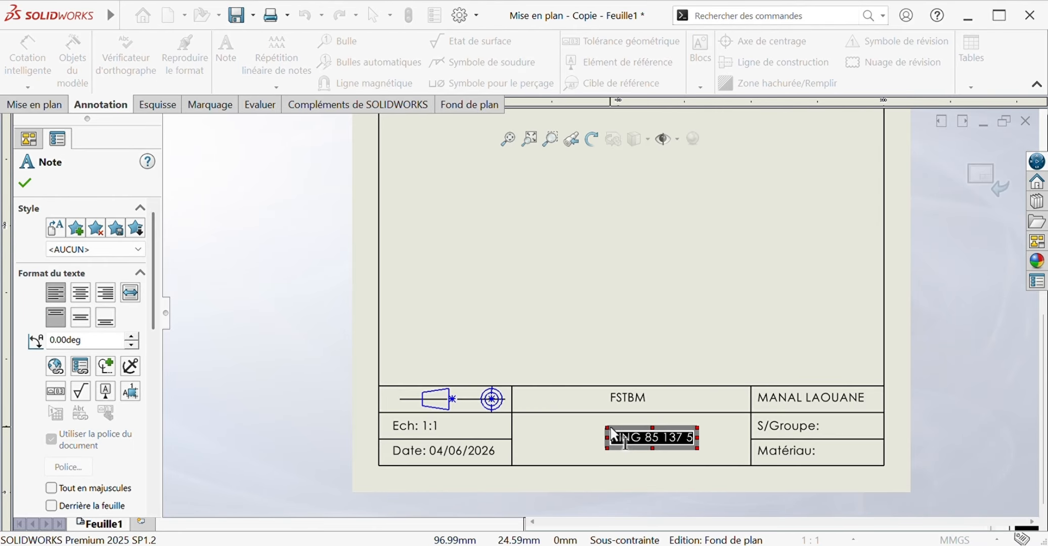
{"action": "left_click_drag", "start_coordinate": [697, 443], "coordinate": [679, 448]}
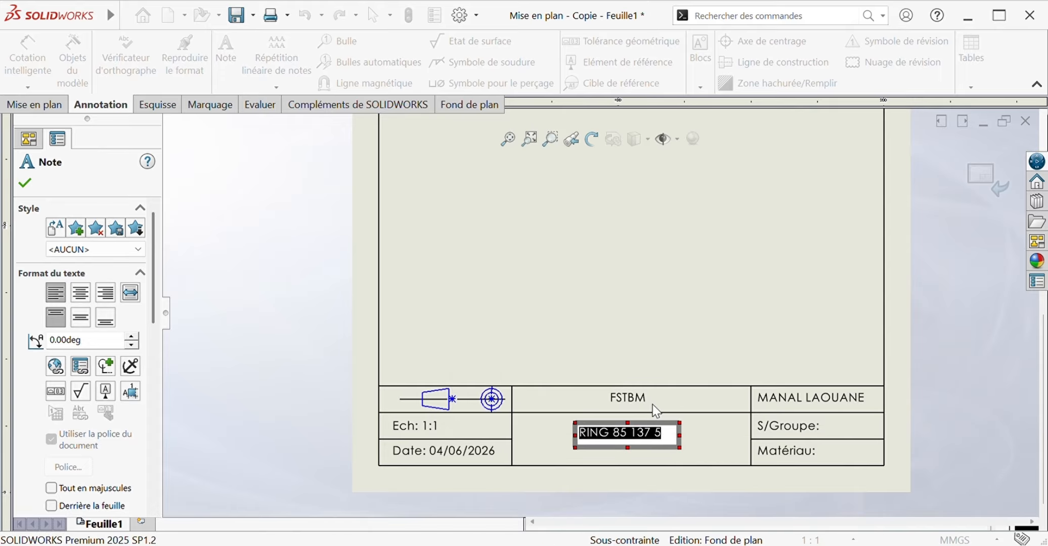
{"action": "left_click", "coordinate": [630, 273]}
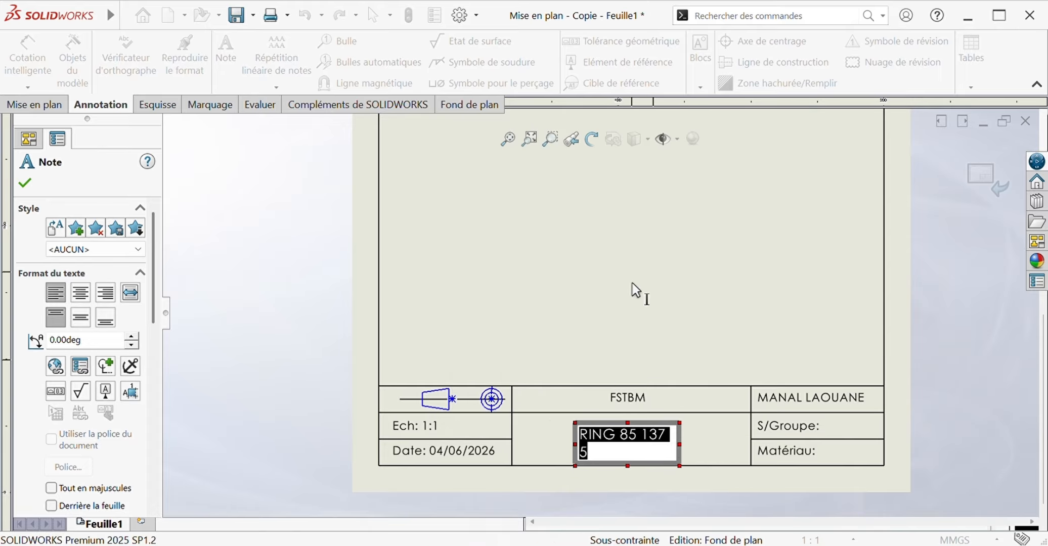
{"action": "left_click_drag", "start_coordinate": [680, 444], "coordinate": [694, 441]}
{"action": "left_click", "coordinate": [662, 311]}
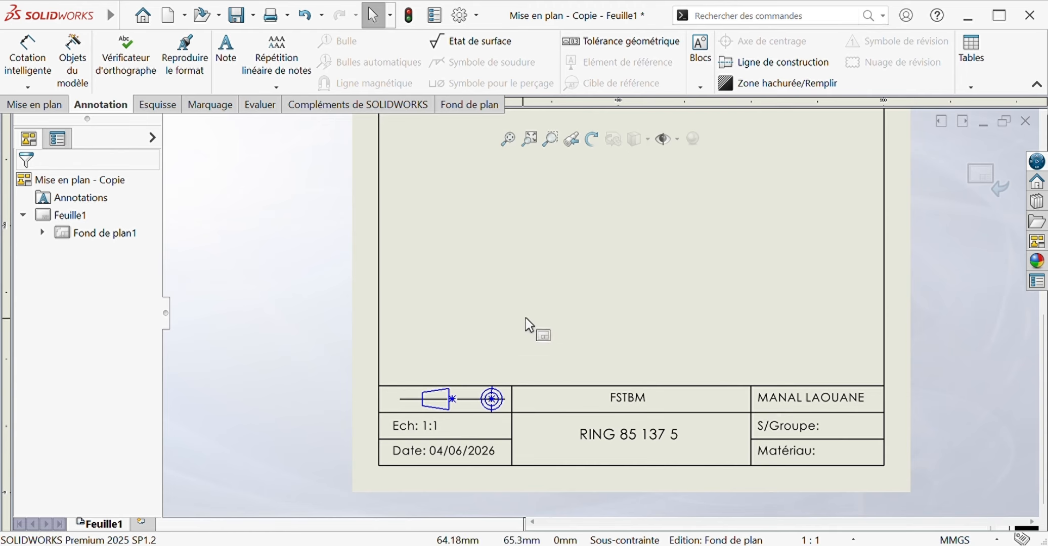
{"action": "scroll", "coordinate": [547, 316], "scroll_direction": "up", "scroll_amount": 3}
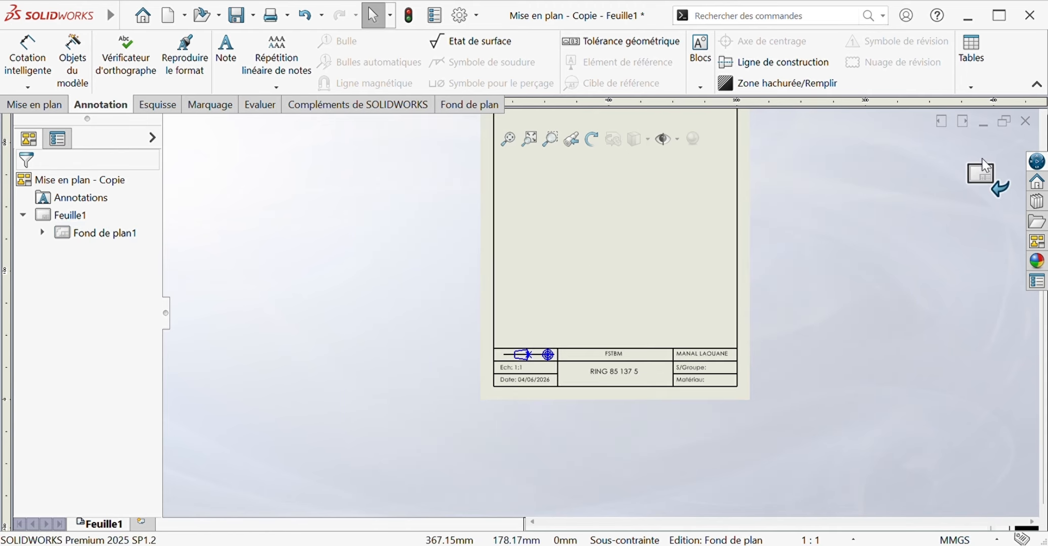
{"action": "left_click", "coordinate": [987, 180]}
{"action": "left_click", "coordinate": [523, 127]}
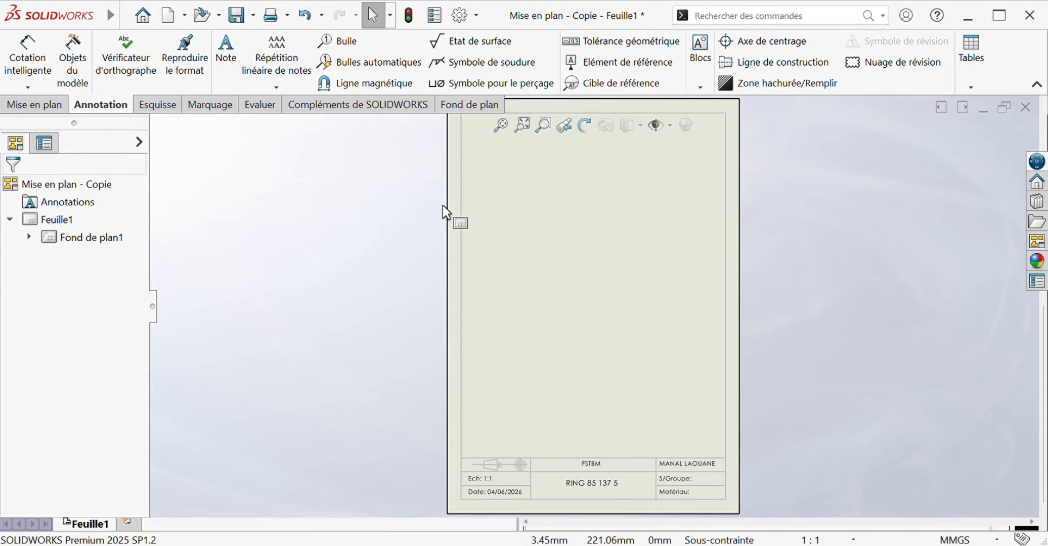
Begin a model view insertion of the ring with multiple views, combining the front and isometric orientations.
{"action": "left_click", "coordinate": [61, 107]}
{"action": "left_click", "coordinate": [18, 63]}
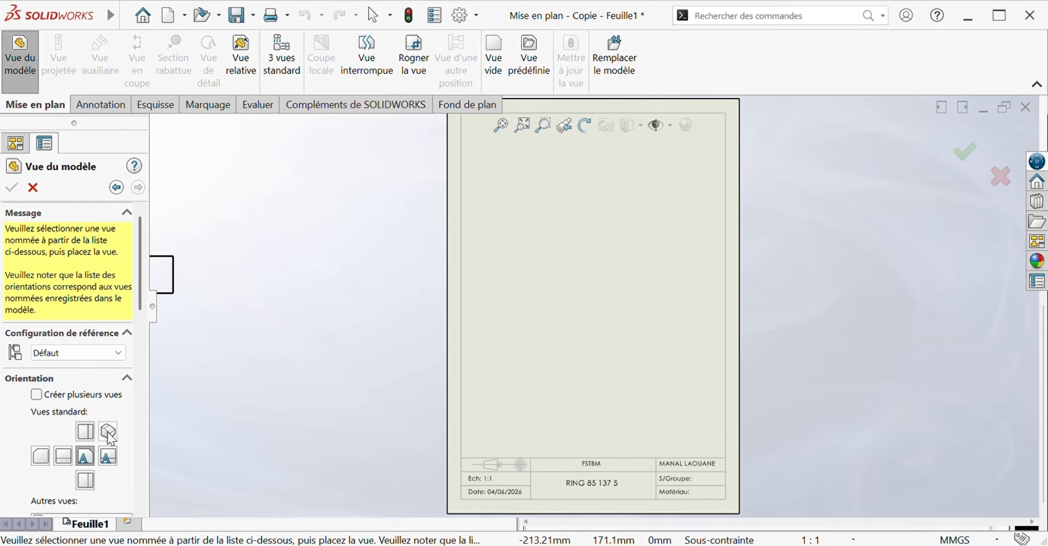
{"action": "left_click", "coordinate": [44, 391]}
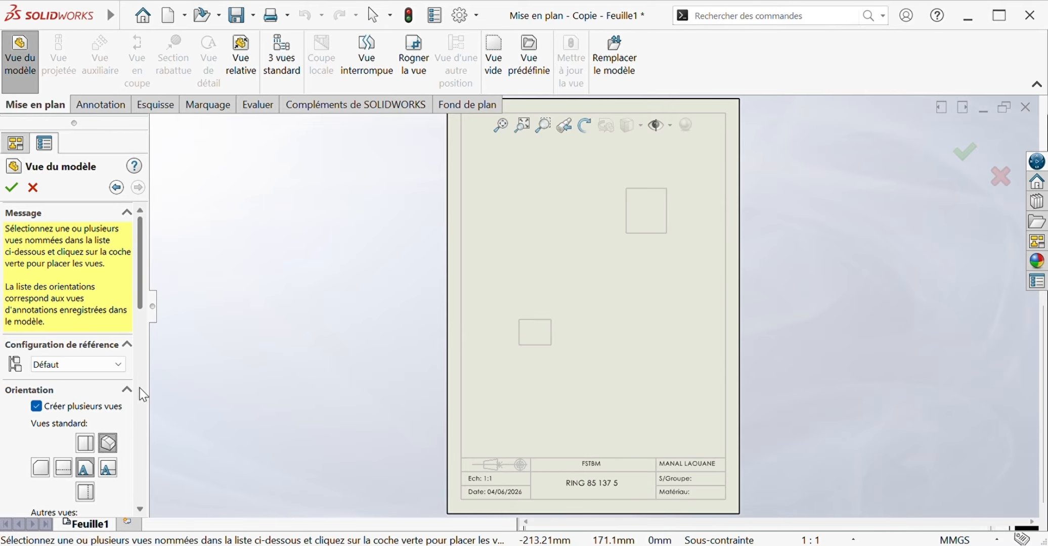
Apply a custom scale of 1:2 to the front and isometric views and place them on the sheet.
{"action": "scroll", "coordinate": [143, 384], "scroll_direction": "down", "scroll_amount": 15}
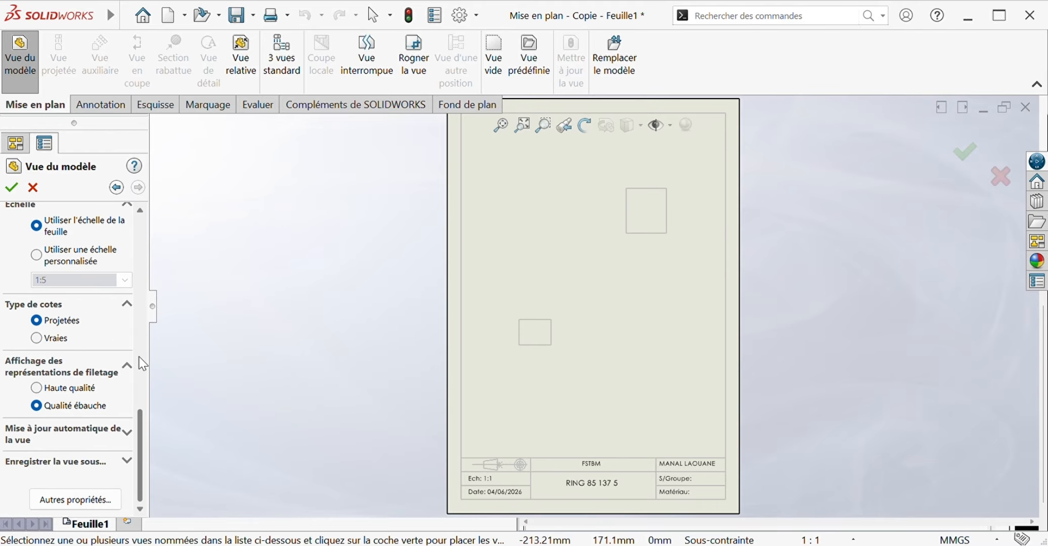
{"action": "left_click", "coordinate": [37, 256]}
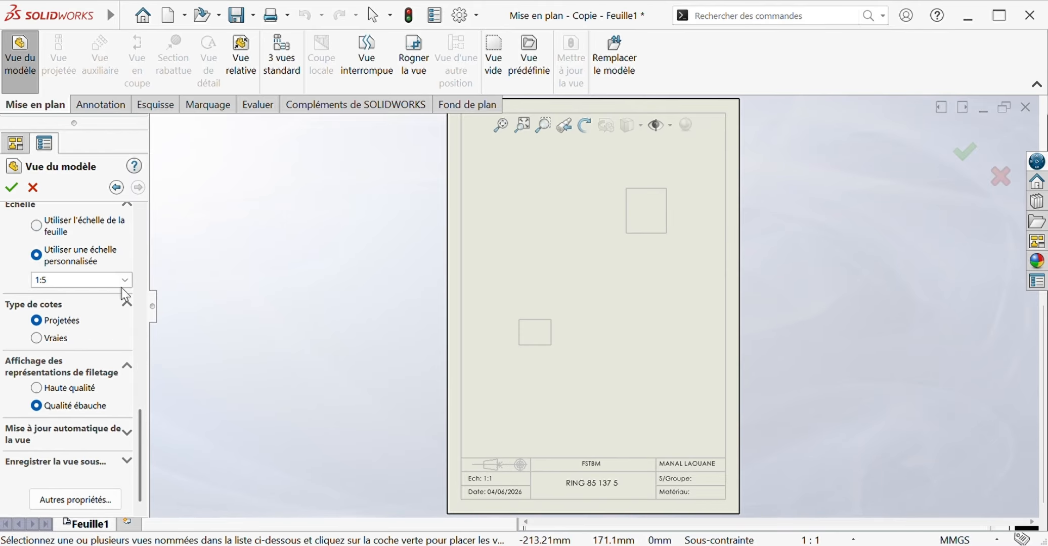
{"action": "left_click", "coordinate": [105, 305]}
{"action": "left_click", "coordinate": [124, 280]}
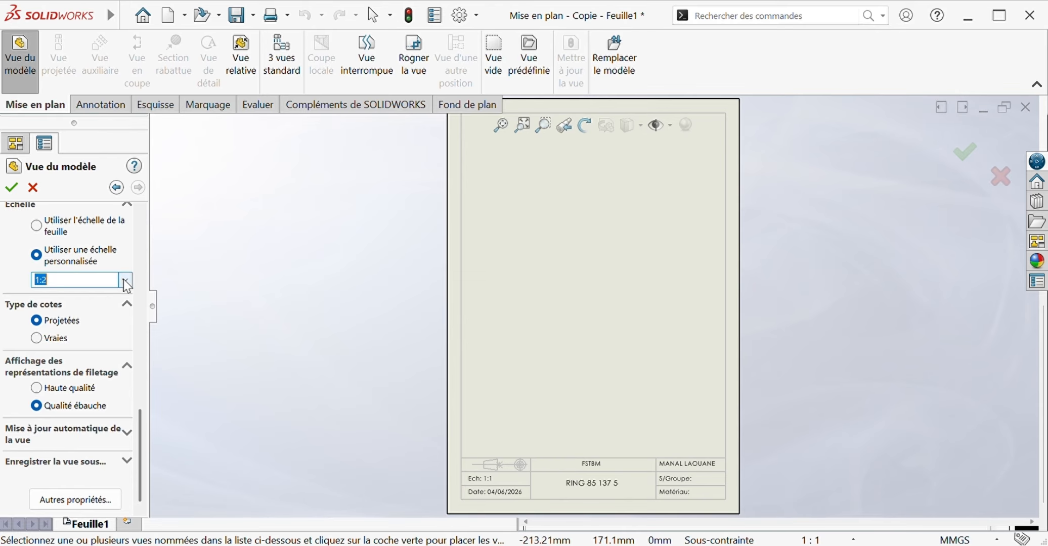
{"action": "left_click", "coordinate": [112, 298]}
{"action": "left_click", "coordinate": [129, 276]}
{"action": "left_click", "coordinate": [121, 306]}
{"action": "left_click", "coordinate": [11, 187]}
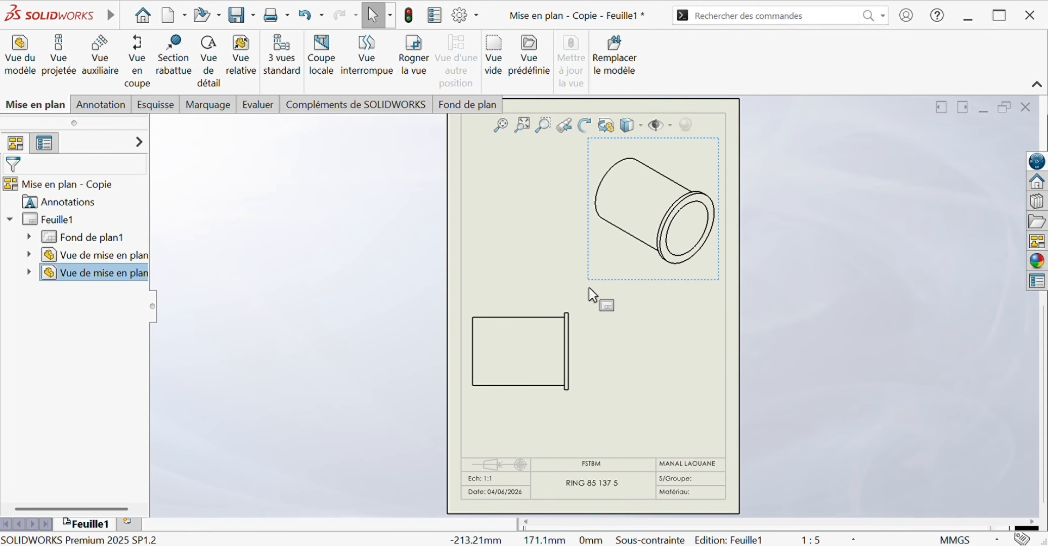
Display the isometric view of the ring as shaded with edges.
{"action": "left_click", "coordinate": [501, 483]}
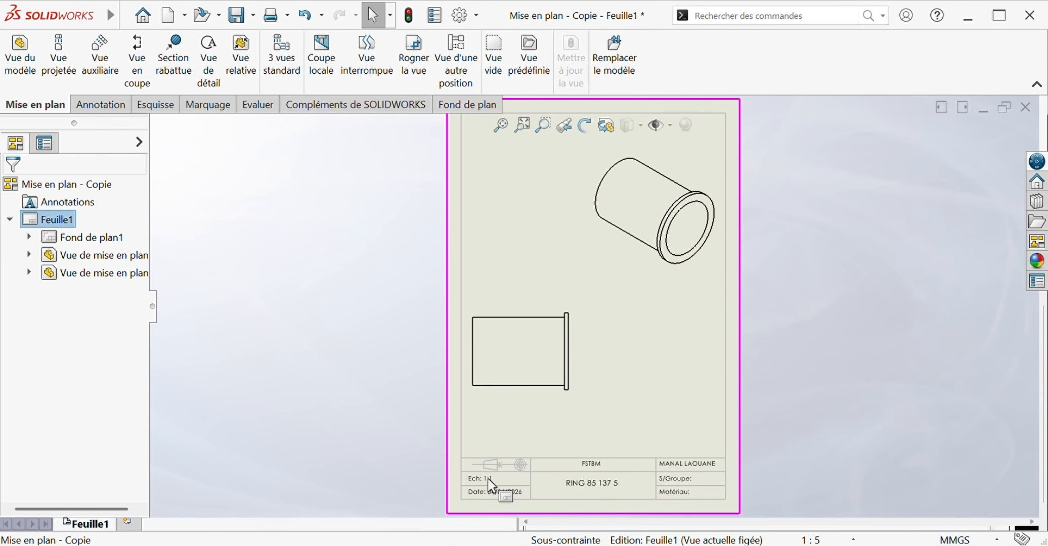
{"action": "left_click", "coordinate": [647, 250]}
{"action": "scroll", "coordinate": [135, 333], "scroll_direction": "down", "scroll_amount": 3}
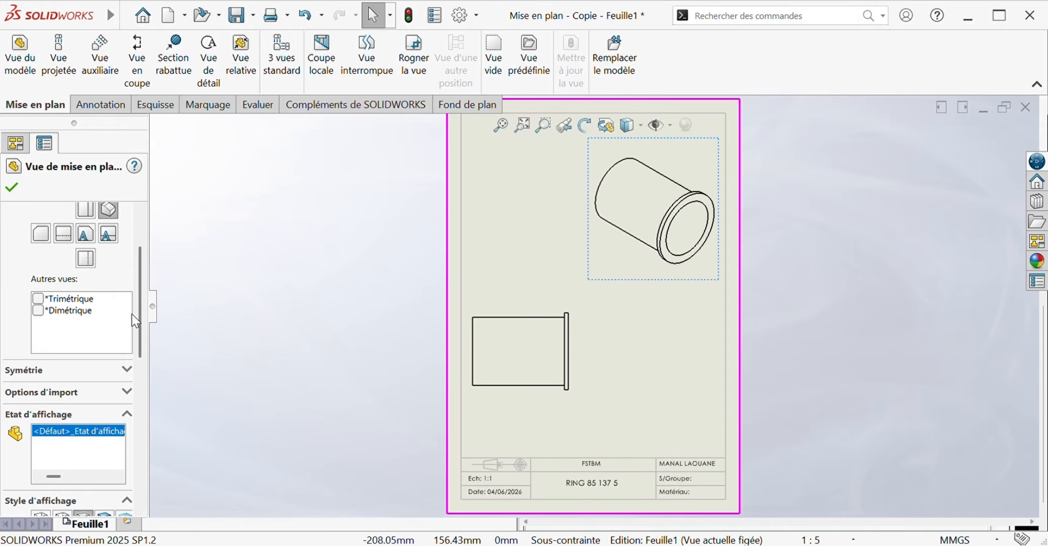
{"action": "scroll", "coordinate": [135, 321], "scroll_direction": "down", "scroll_amount": 3}
{"action": "left_click", "coordinate": [106, 352]}
{"action": "left_click", "coordinate": [12, 187]}
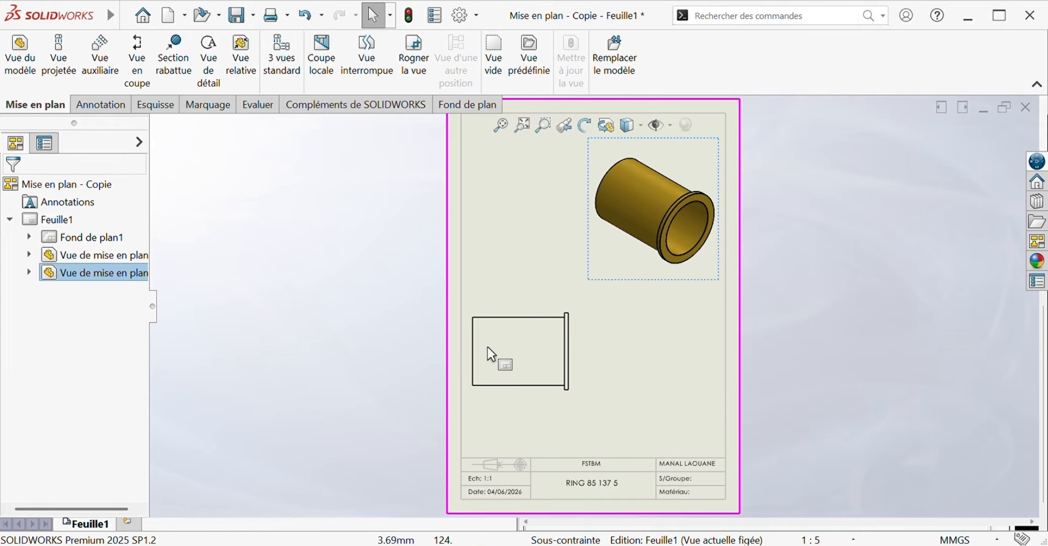
{"action": "left_click", "coordinate": [631, 461]}
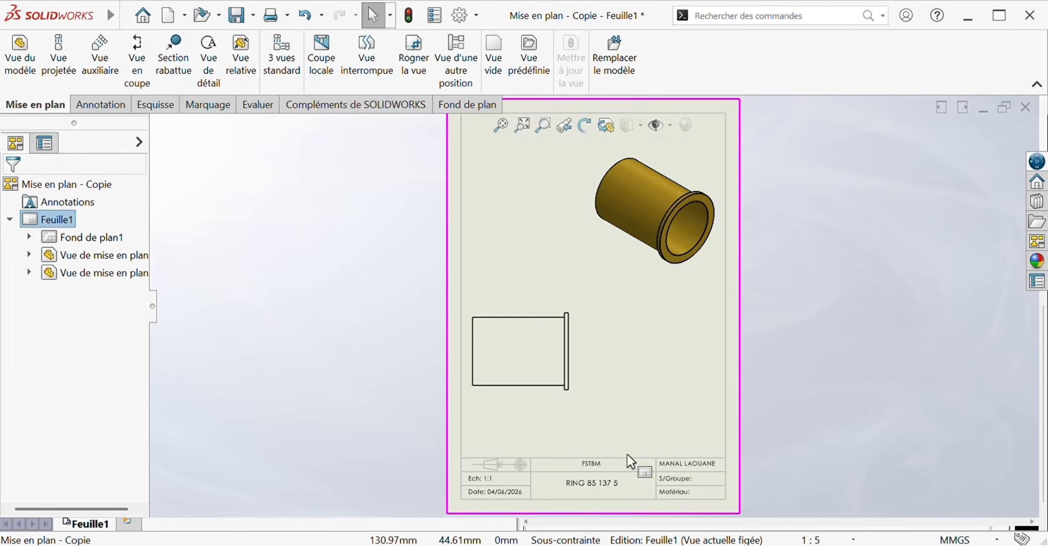
Create vertical section view A-A through the middle of the front view and place it beside that view.
{"action": "left_click", "coordinate": [139, 62]}
{"action": "left_click", "coordinate": [522, 353]}
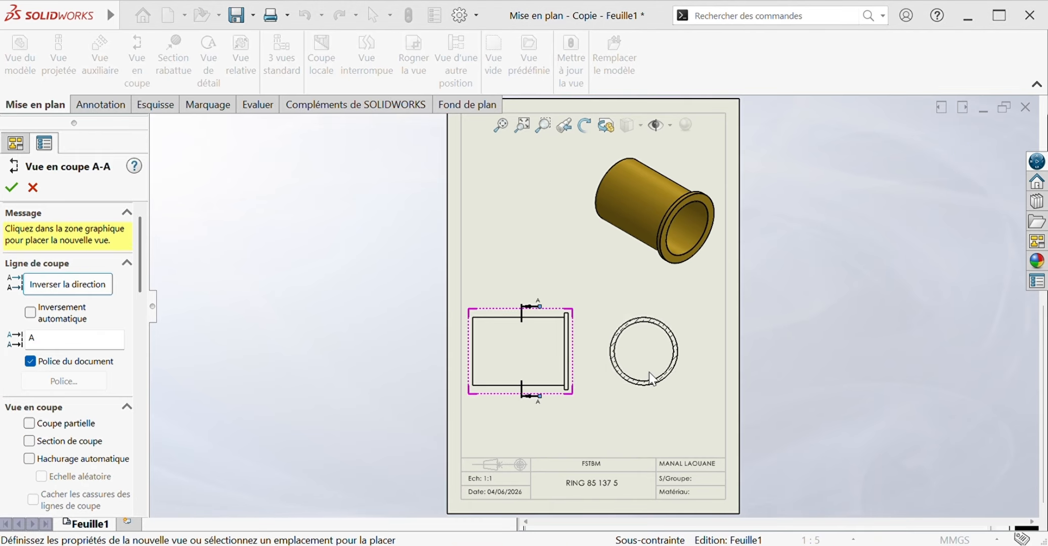
{"action": "left_click", "coordinate": [657, 378]}
{"action": "left_click", "coordinate": [16, 191]}
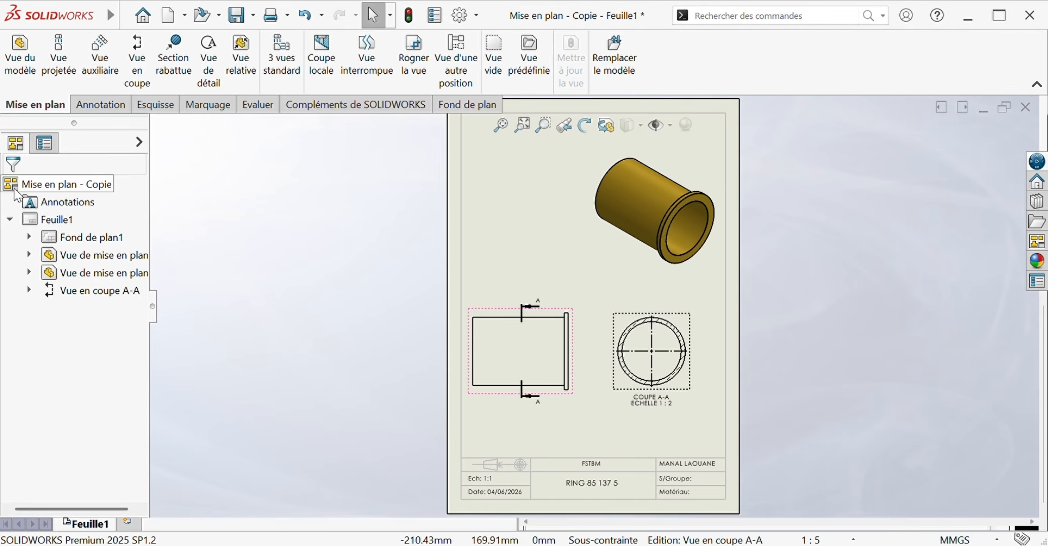
Dimension the cylindrical body's length above the front view and its outer diameter beside the end edge.
{"action": "left_click", "coordinate": [101, 105]}
{"action": "left_click", "coordinate": [28, 55]}
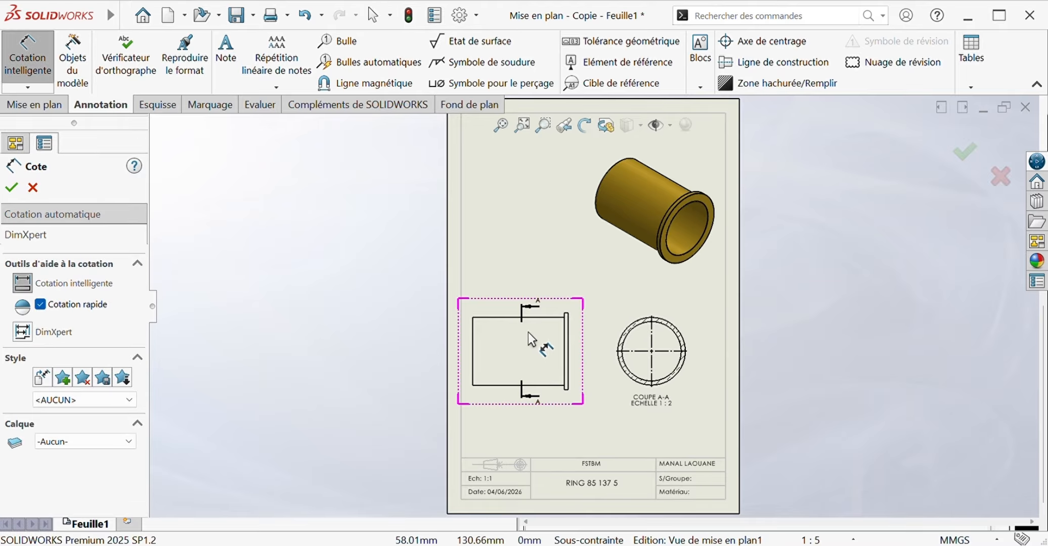
{"action": "left_click", "coordinate": [548, 318]}
{"action": "left_click", "coordinate": [545, 281]}
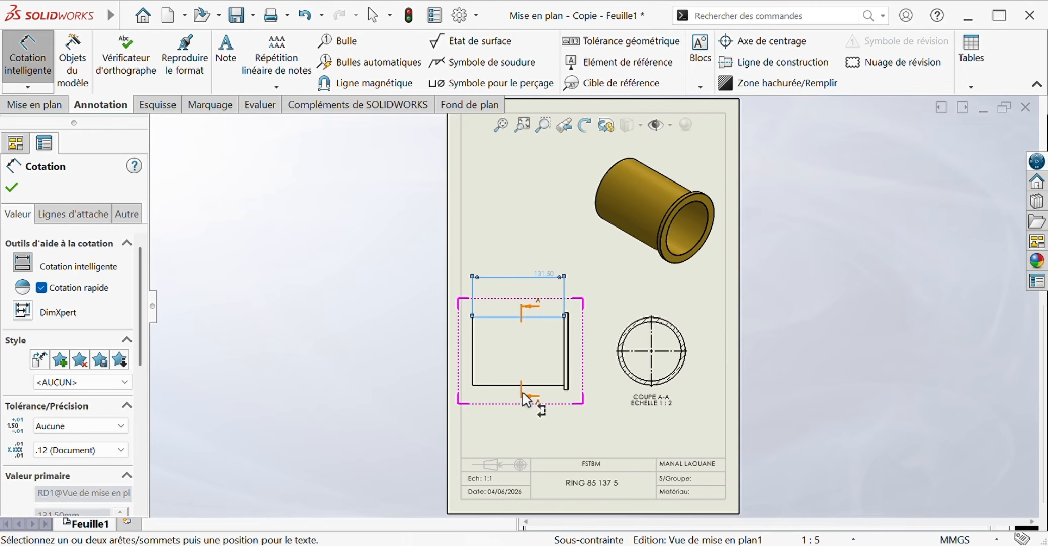
{"action": "left_click", "coordinate": [472, 360]}
{"action": "left_click", "coordinate": [463, 356]}
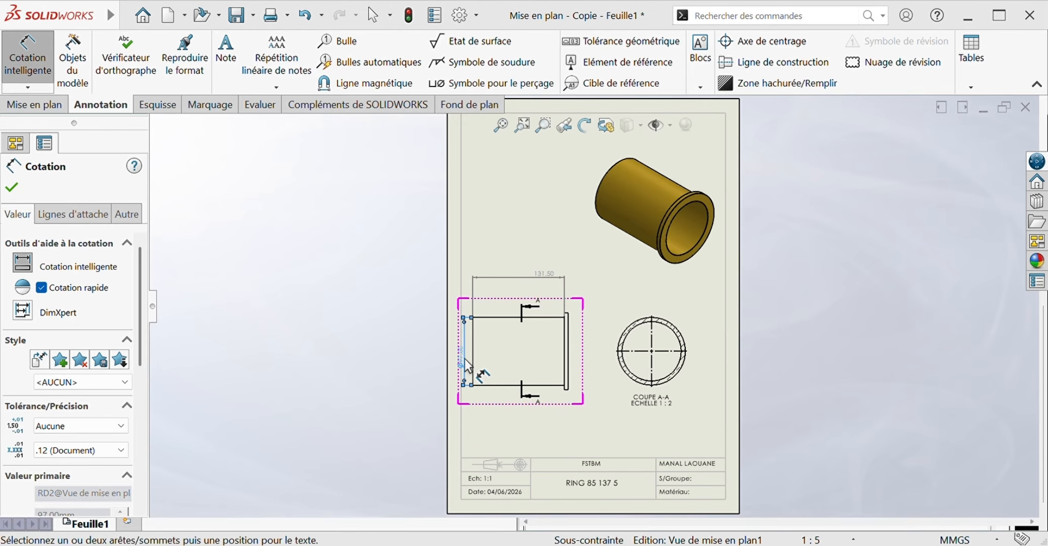
{"action": "left_click", "coordinate": [628, 413]}
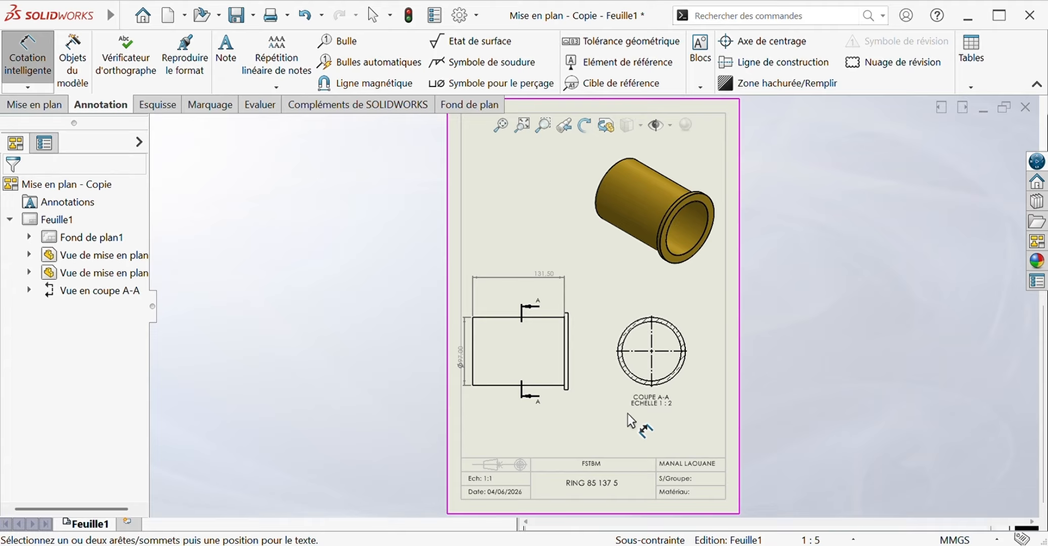
{"action": "scroll", "coordinate": [560, 393], "scroll_direction": "down", "scroll_amount": 3}
{"action": "left_click", "coordinate": [557, 377]}
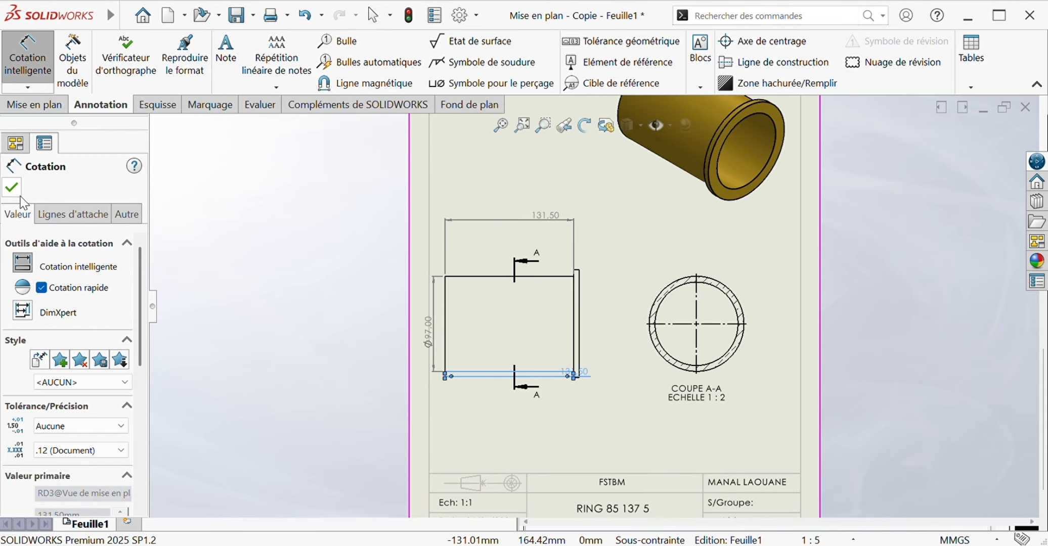
{"action": "left_click", "coordinate": [14, 189]}
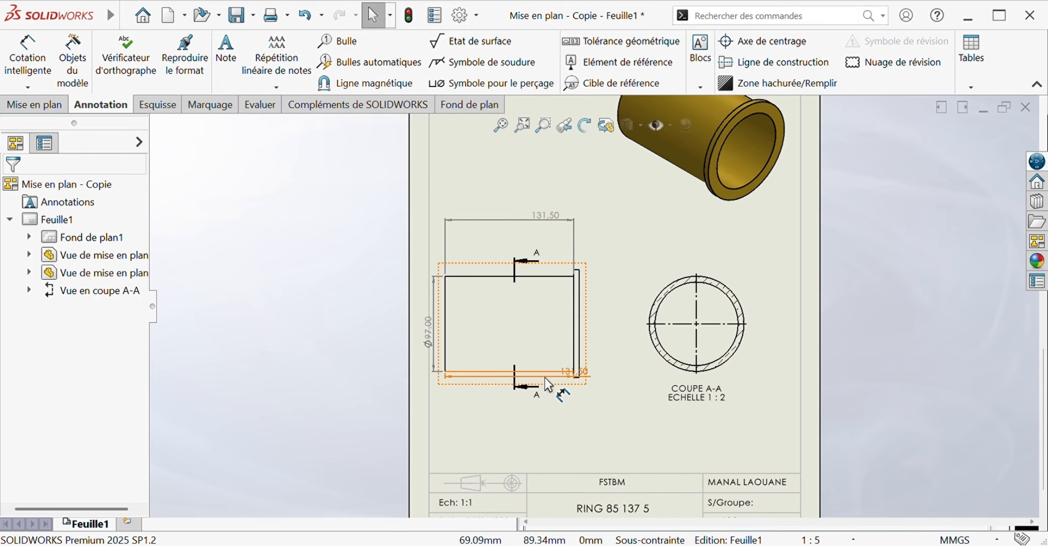
{"action": "left_click", "coordinate": [545, 377]}
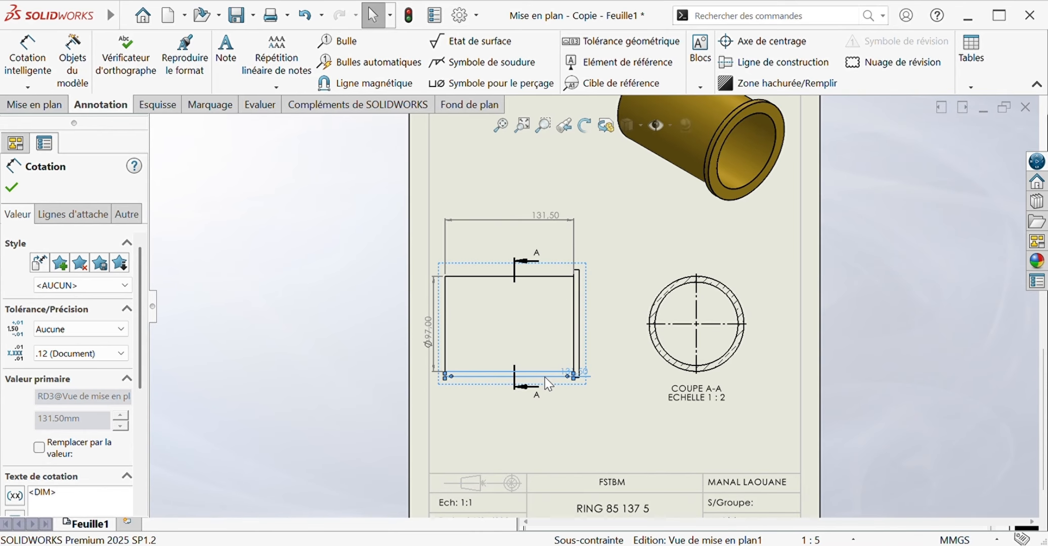
{"action": "left_click", "coordinate": [15, 190]}
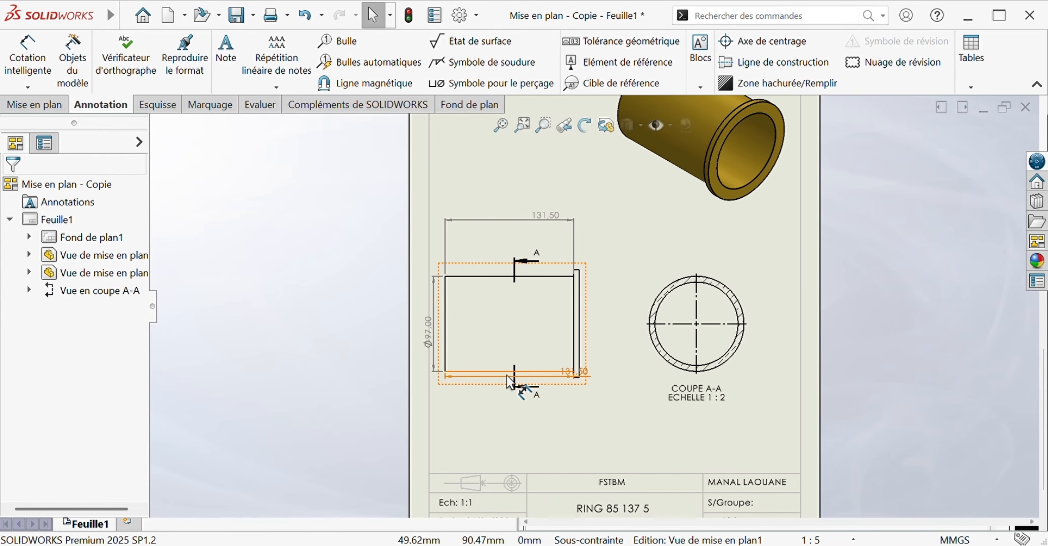
{"action": "left_click", "coordinate": [506, 375]}
{"action": "key", "text": "Delete"}
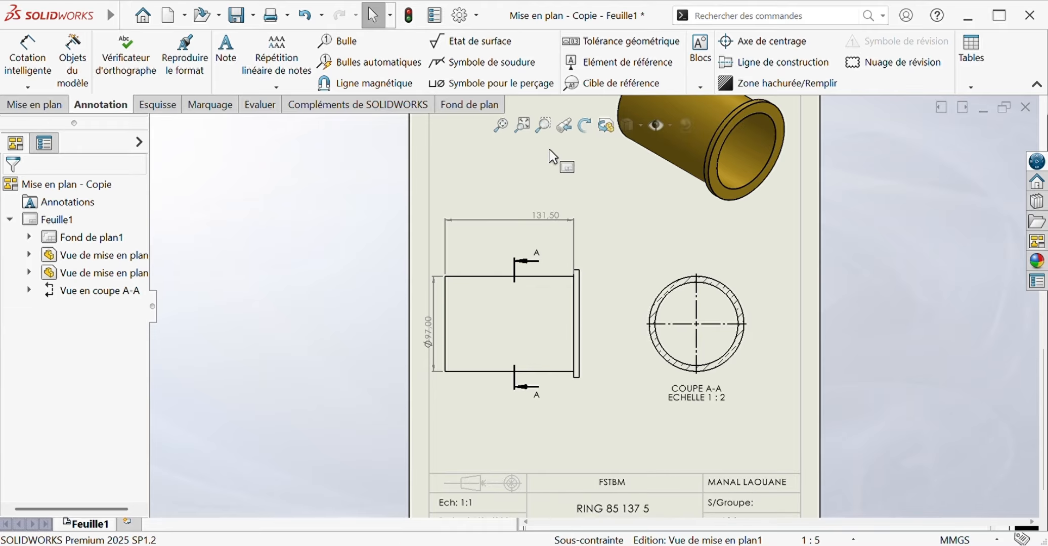
Dimension the diameter of the outer circle in section view A-A.
{"action": "left_click", "coordinate": [28, 56]}
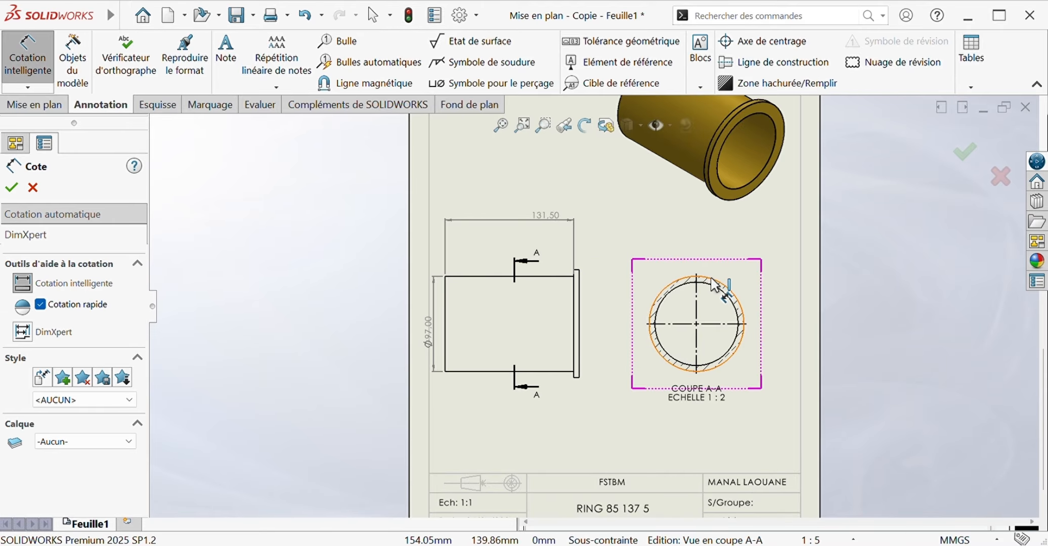
{"action": "left_click", "coordinate": [719, 293]}
{"action": "left_click", "coordinate": [751, 235]}
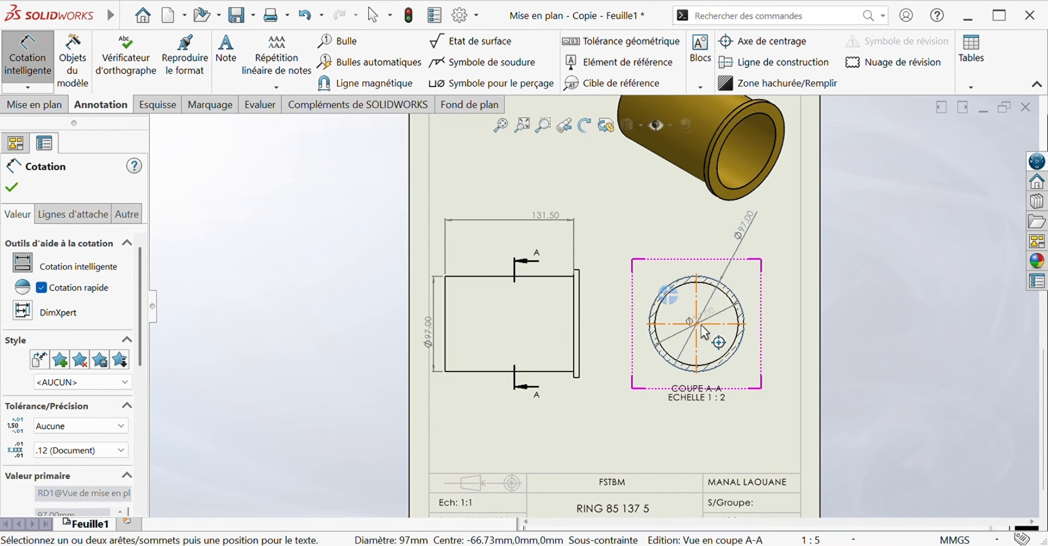
{"action": "left_click", "coordinate": [711, 337]}
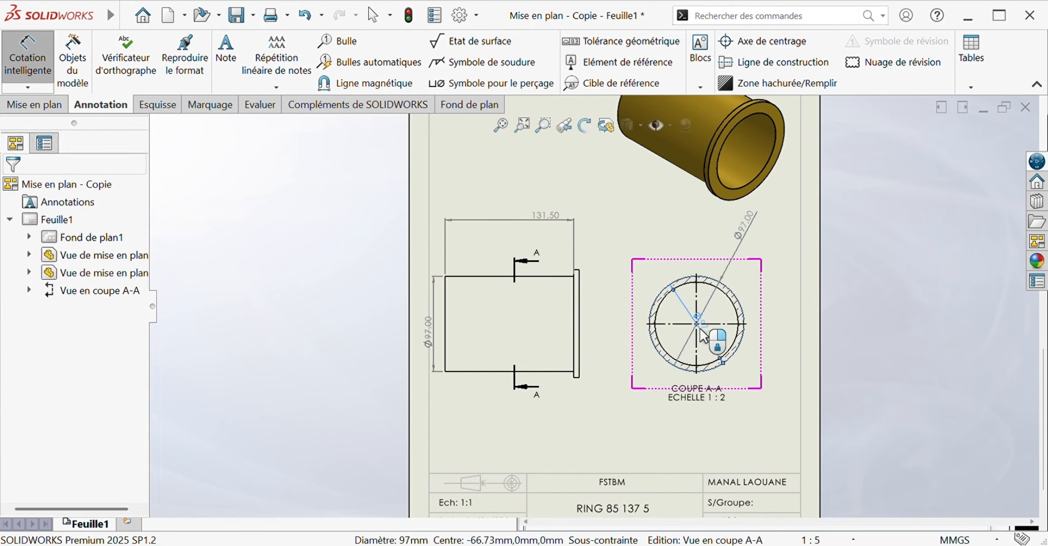
{"action": "left_click", "coordinate": [671, 421]}
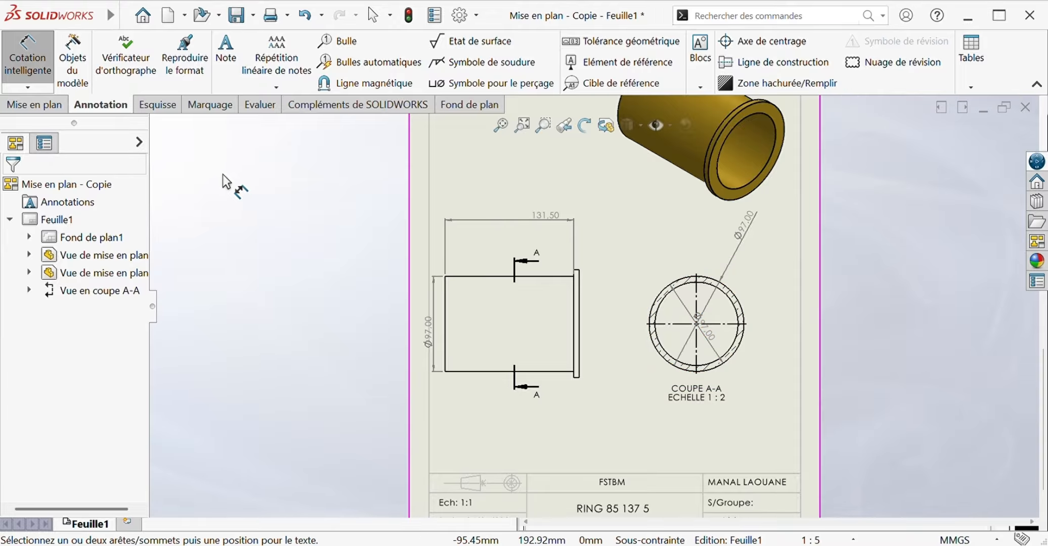
{"action": "left_click", "coordinate": [45, 43]}
{"action": "left_click", "coordinate": [710, 347]}
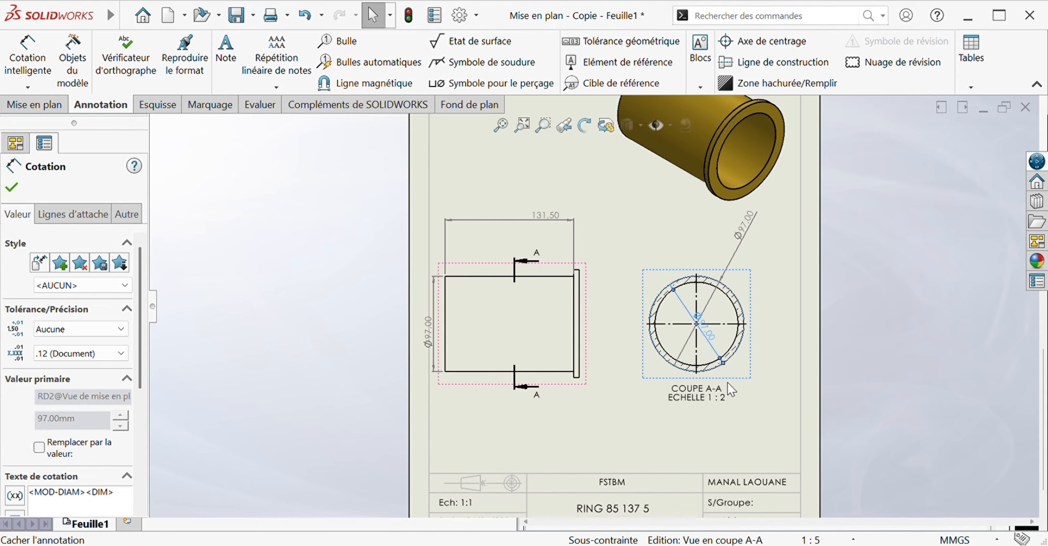
{"action": "key", "text": "Delete"}
{"action": "scroll", "coordinate": [647, 432], "scroll_direction": "up", "scroll_amount": 1}
{"action": "scroll", "coordinate": [647, 413], "scroll_direction": "up", "scroll_amount": 1}
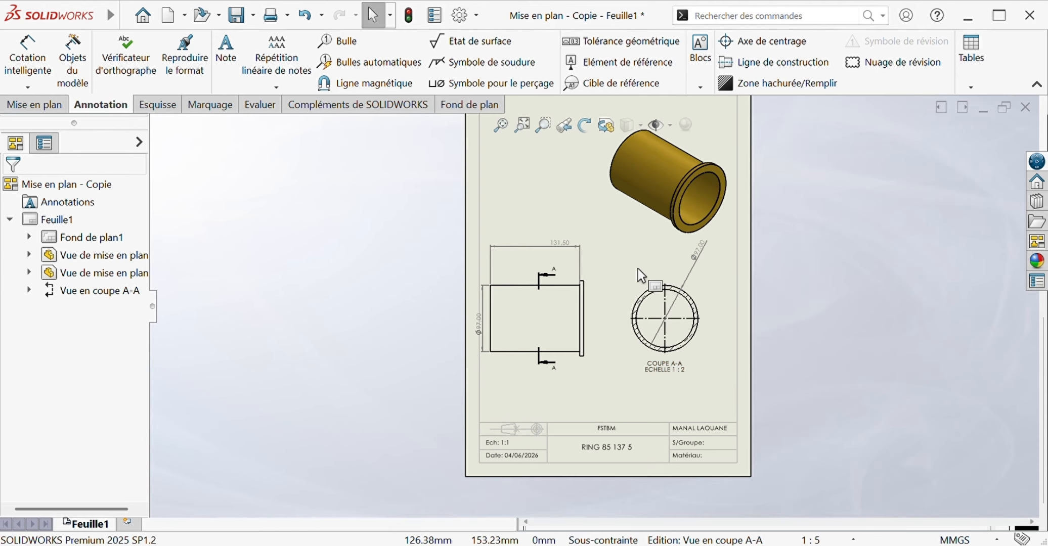